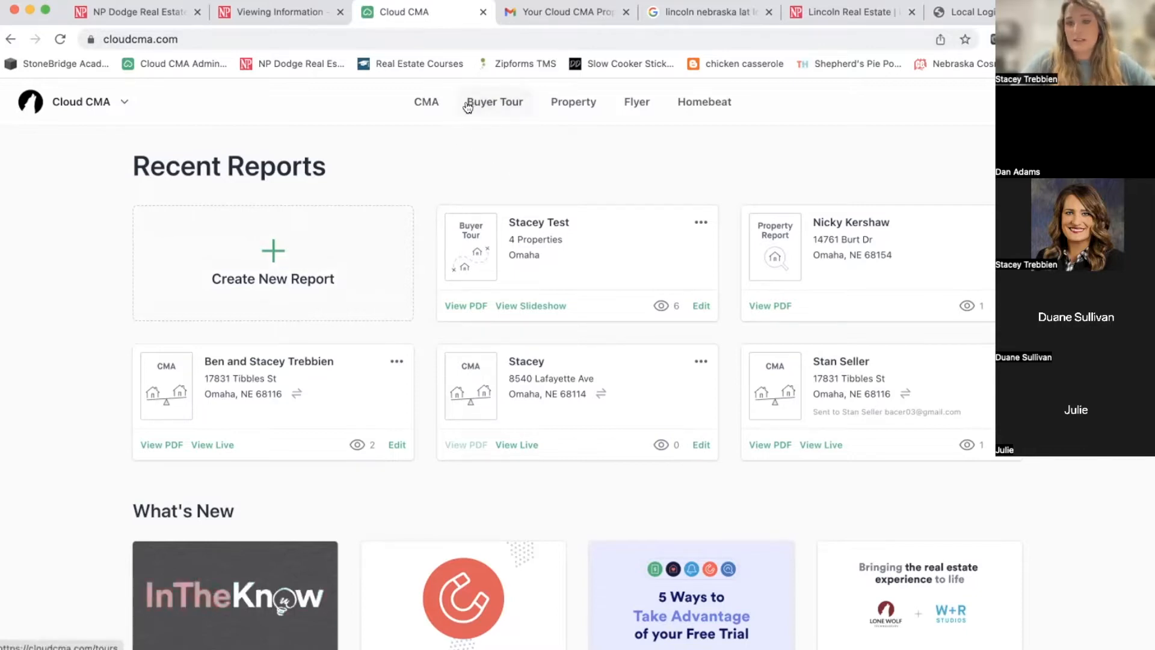
Open a new, blank Create Buyer Tour form from the Buyer Tour section.
left_click(500, 105)
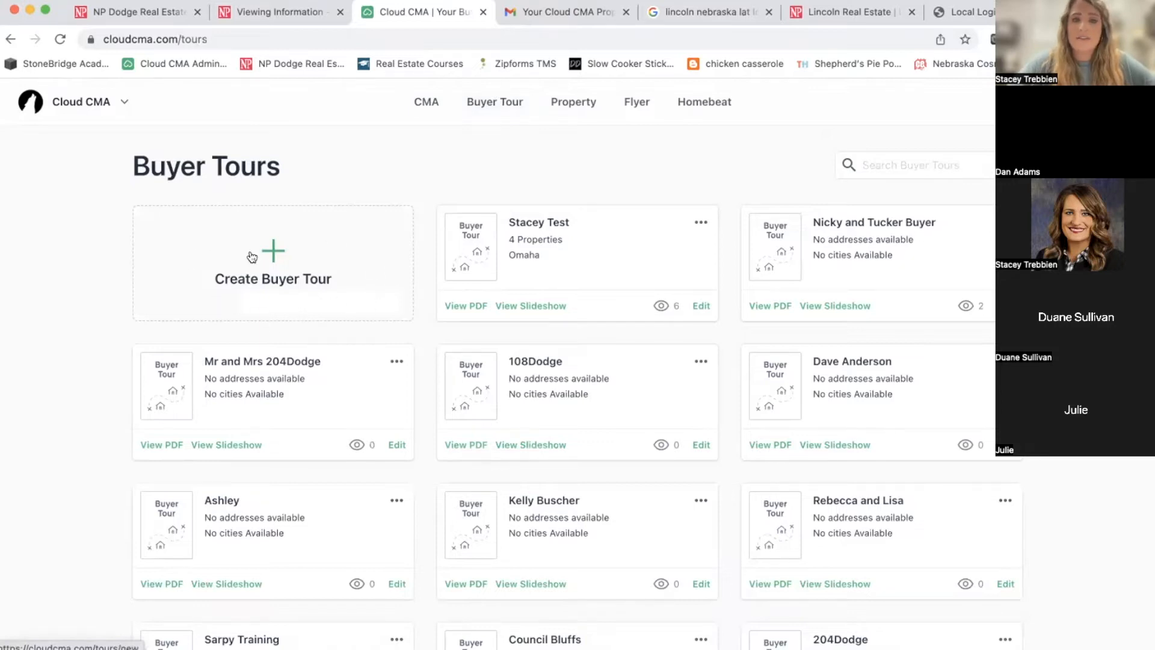
left_click(272, 254)
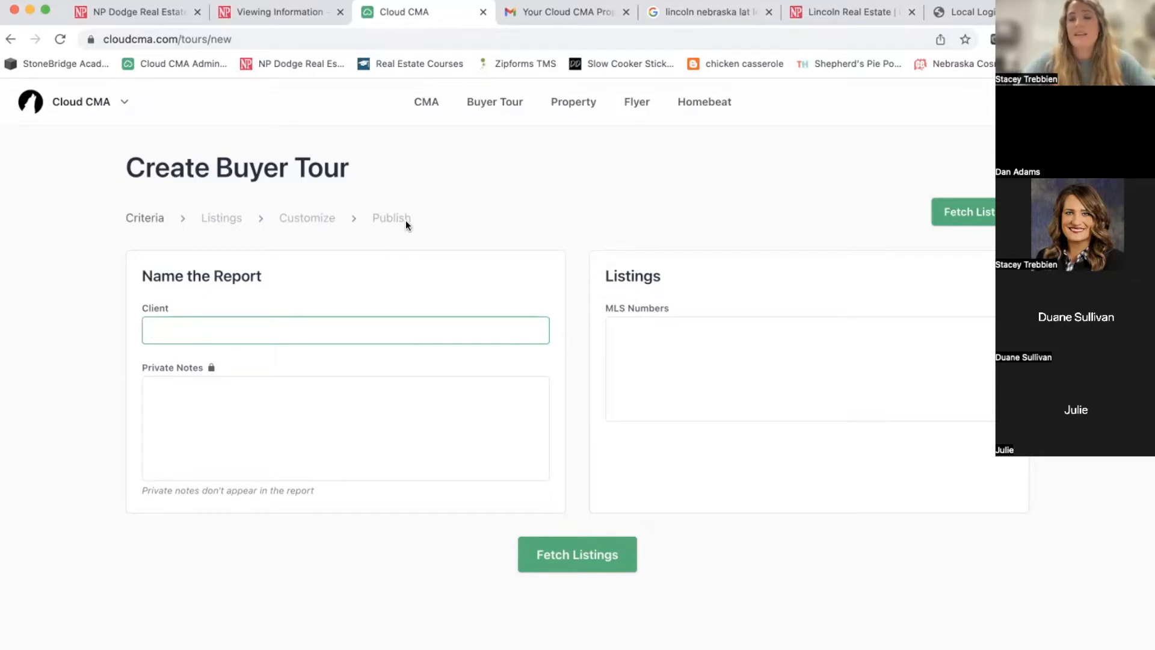
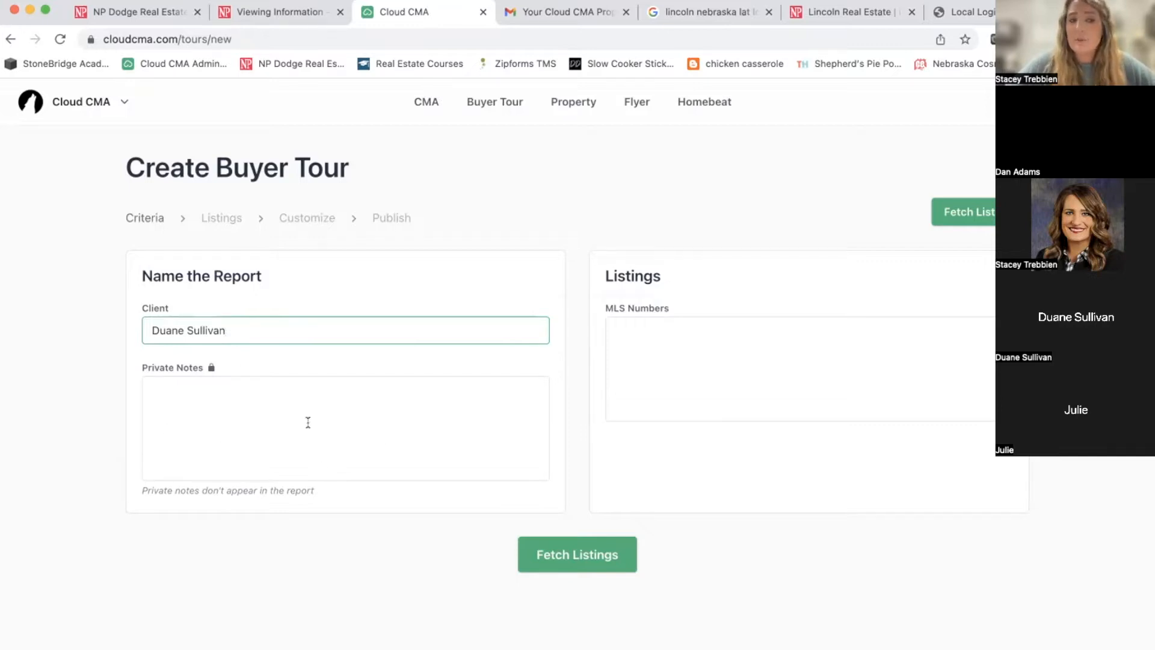
Enter the client's full name as the buyer tour's client.
left_click(274, 384)
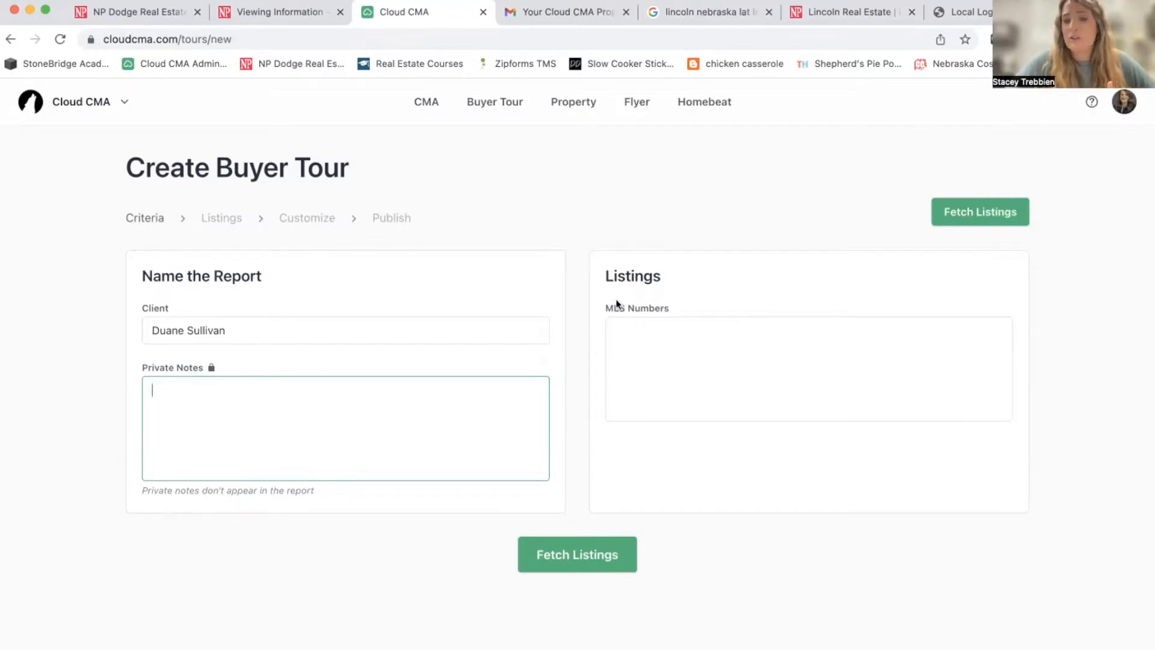
left_click(651, 324)
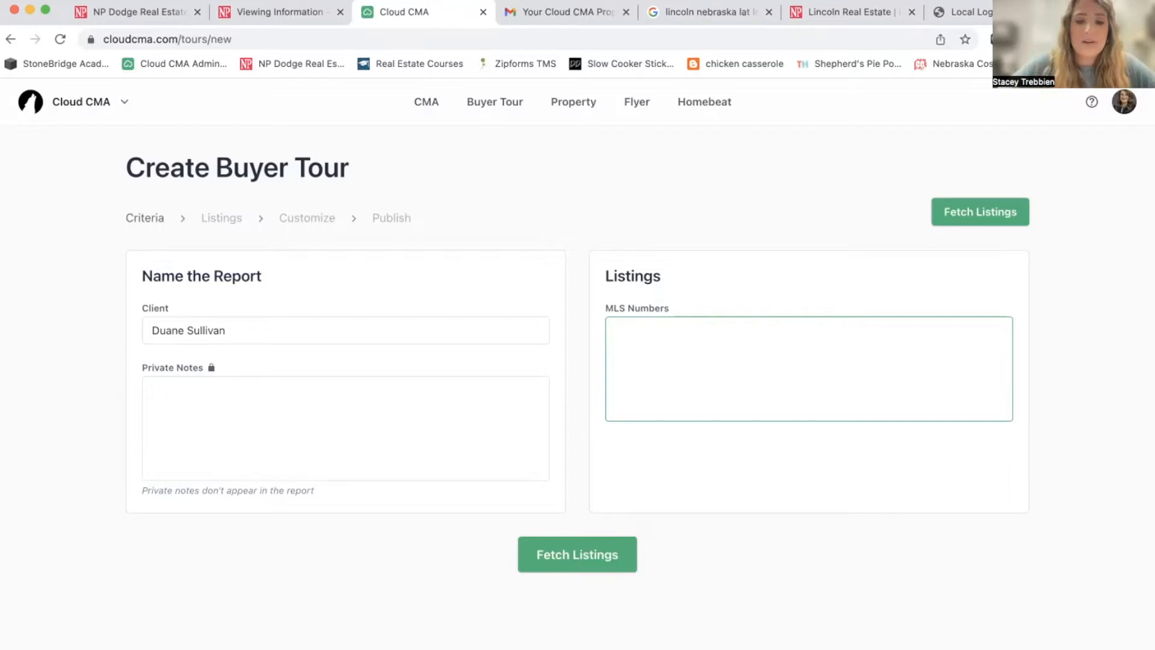
Paste MLS numbers 22224519, 22224504, 22224473 and 22224204, strip their addresses, and fetch the listings.
key("super+Tab")
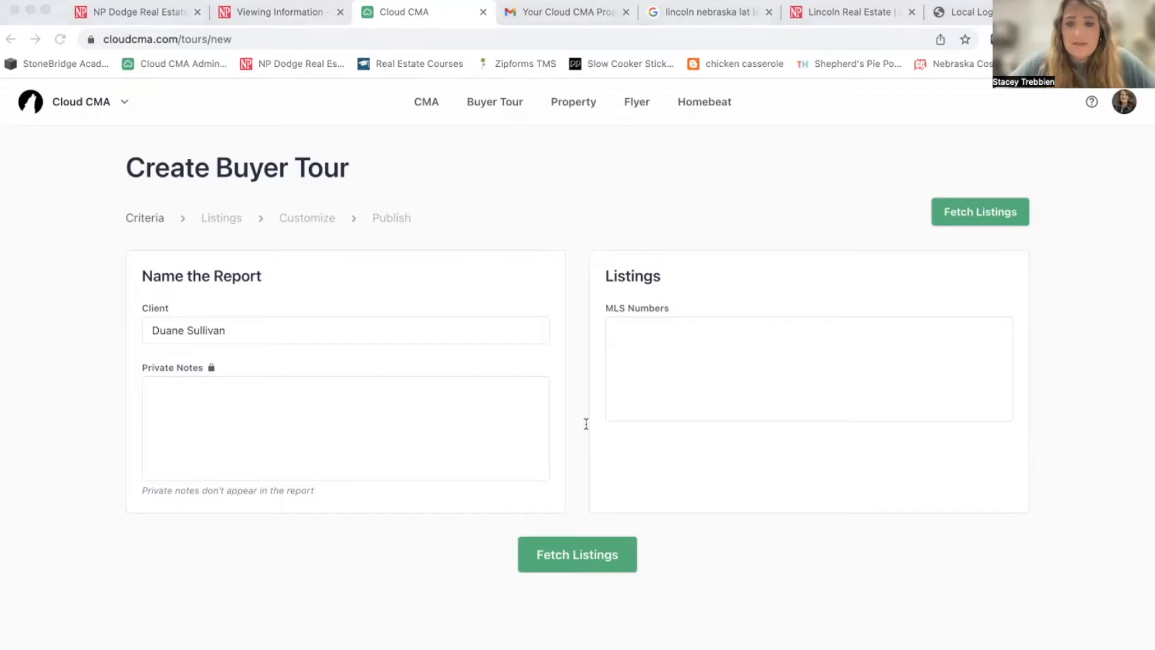
left_click(616, 404)
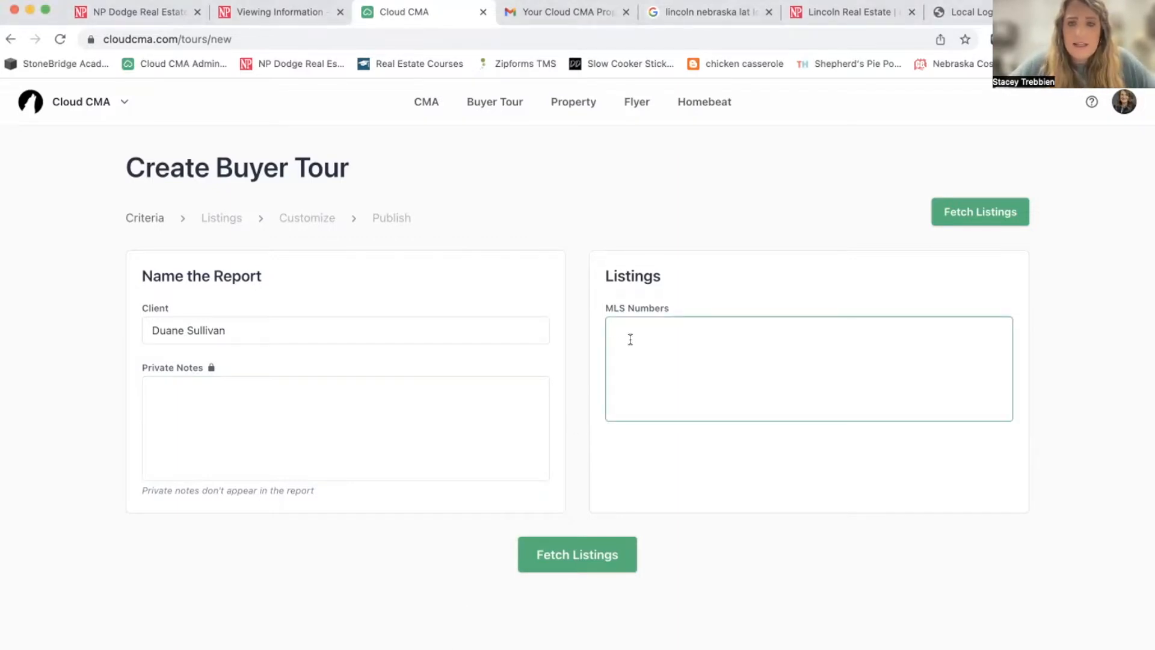
key("super+v")
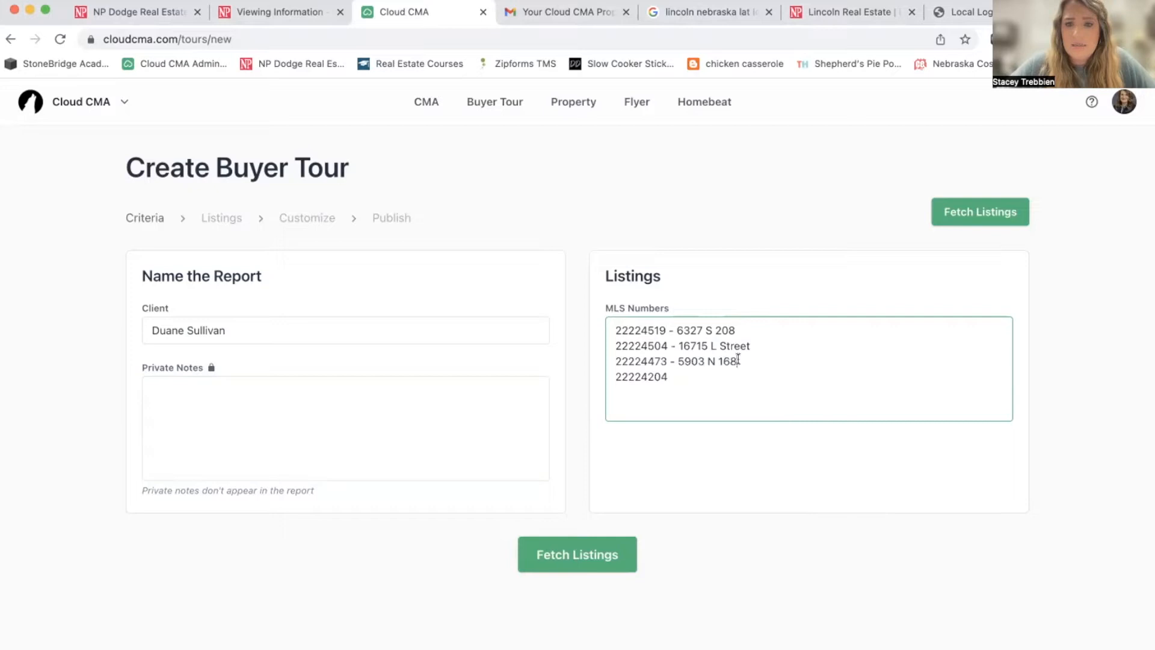
left_click_drag(738, 361, 665, 357)
key("BackSpace")
left_click_drag(752, 346, 670, 341)
key("BackSpace")
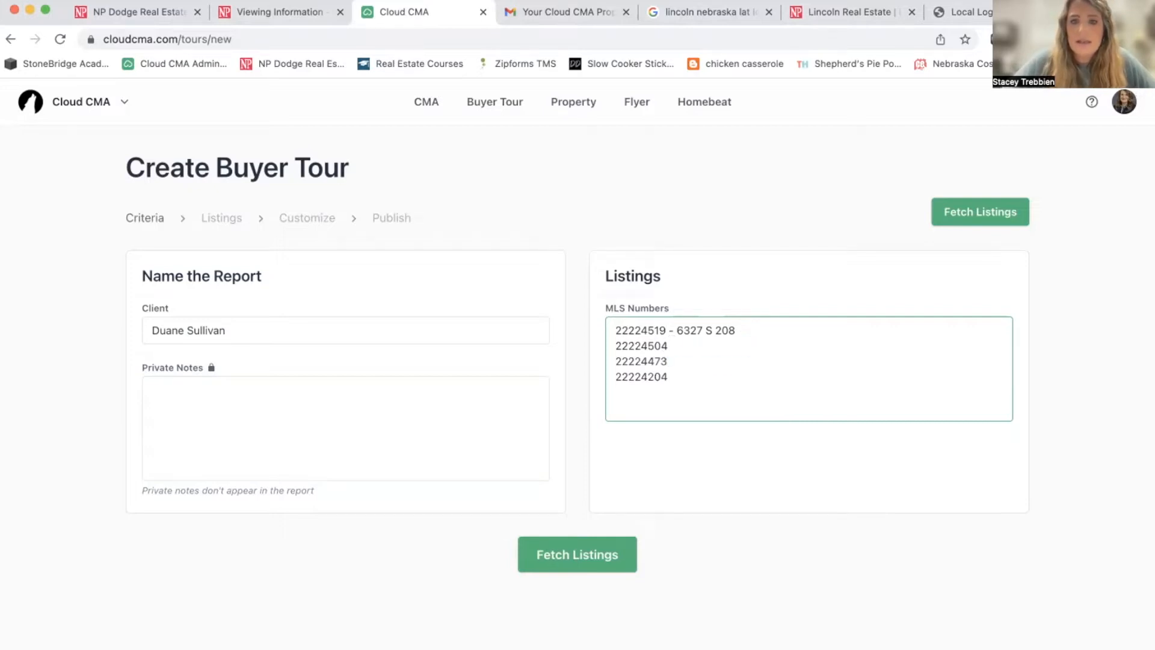
left_click_drag(738, 330, 668, 328)
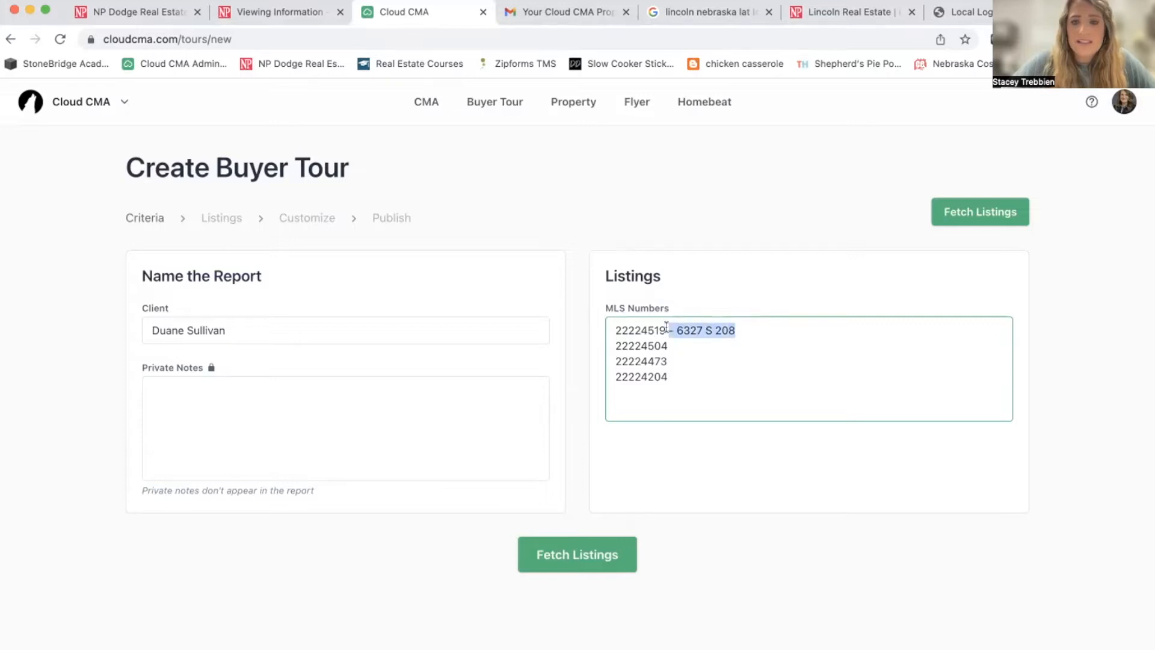
key("BackSpace")
left_click(680, 369)
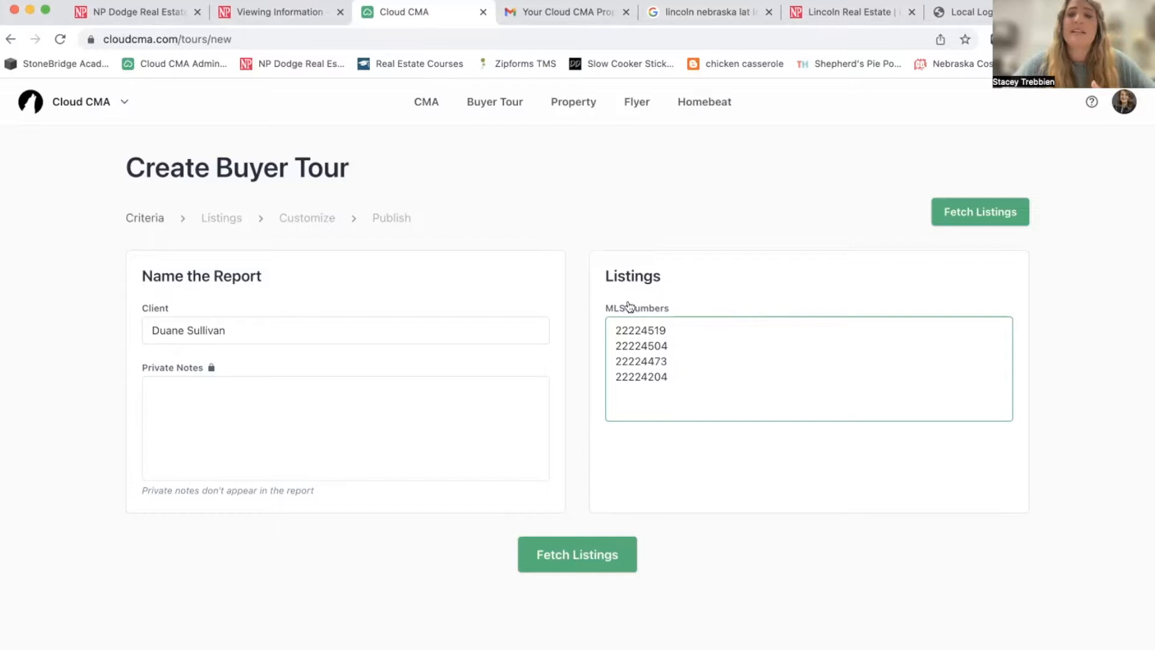
left_click(686, 515)
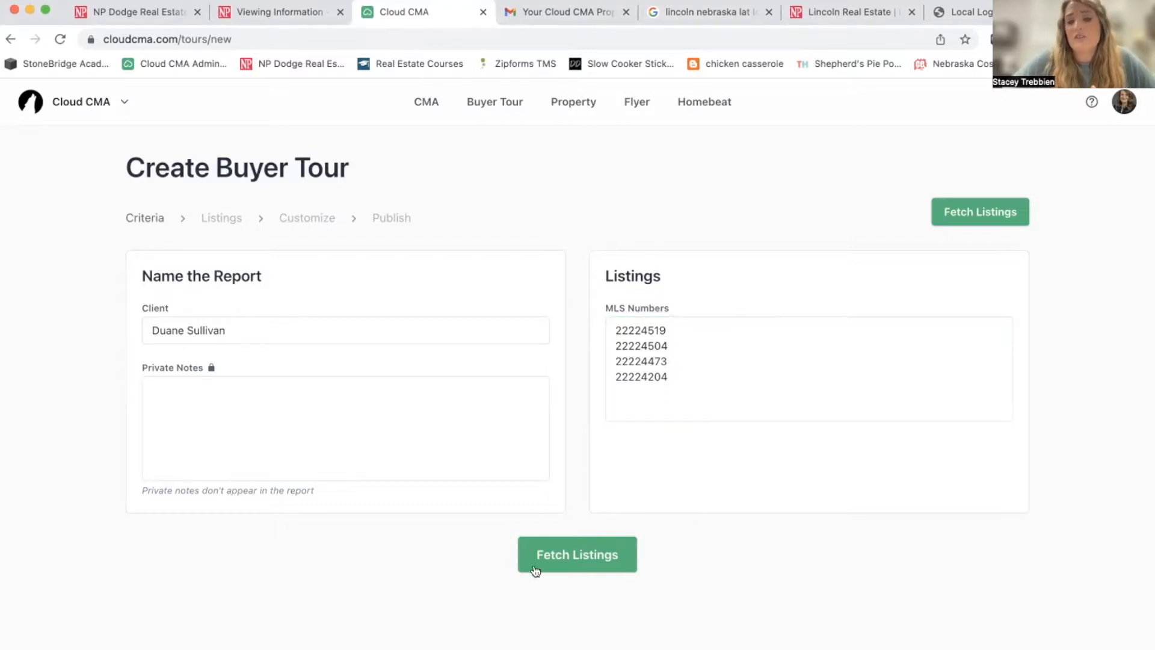
left_click(582, 552)
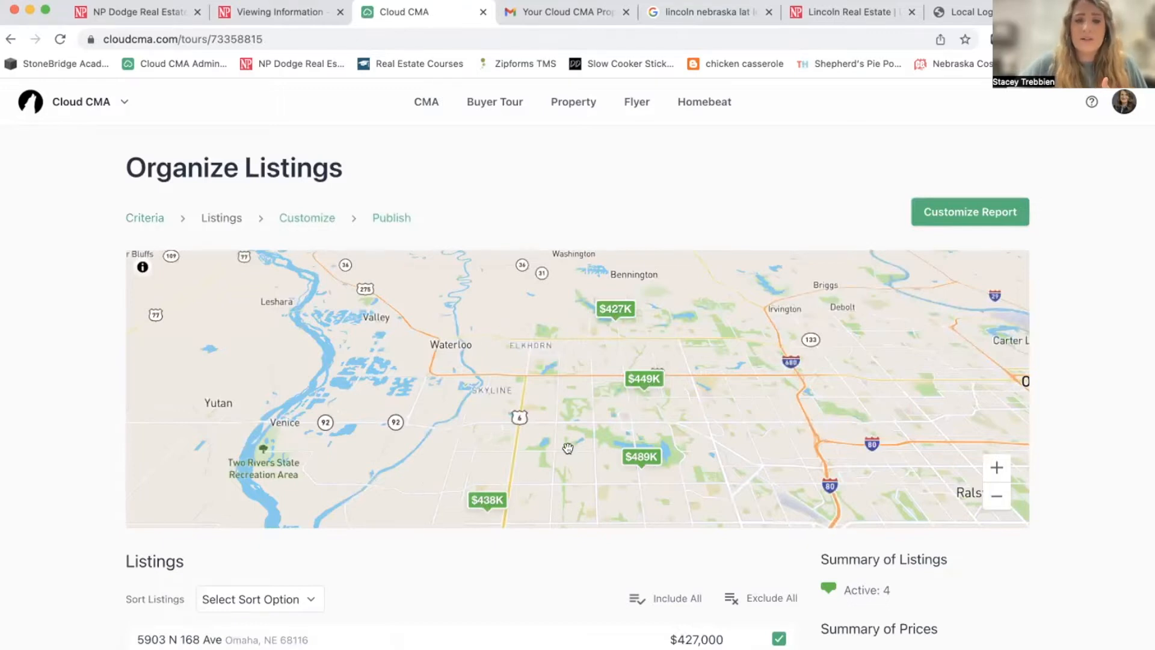
scroll(568, 448, "down", 5)
scroll(569, 448, "down", 2)
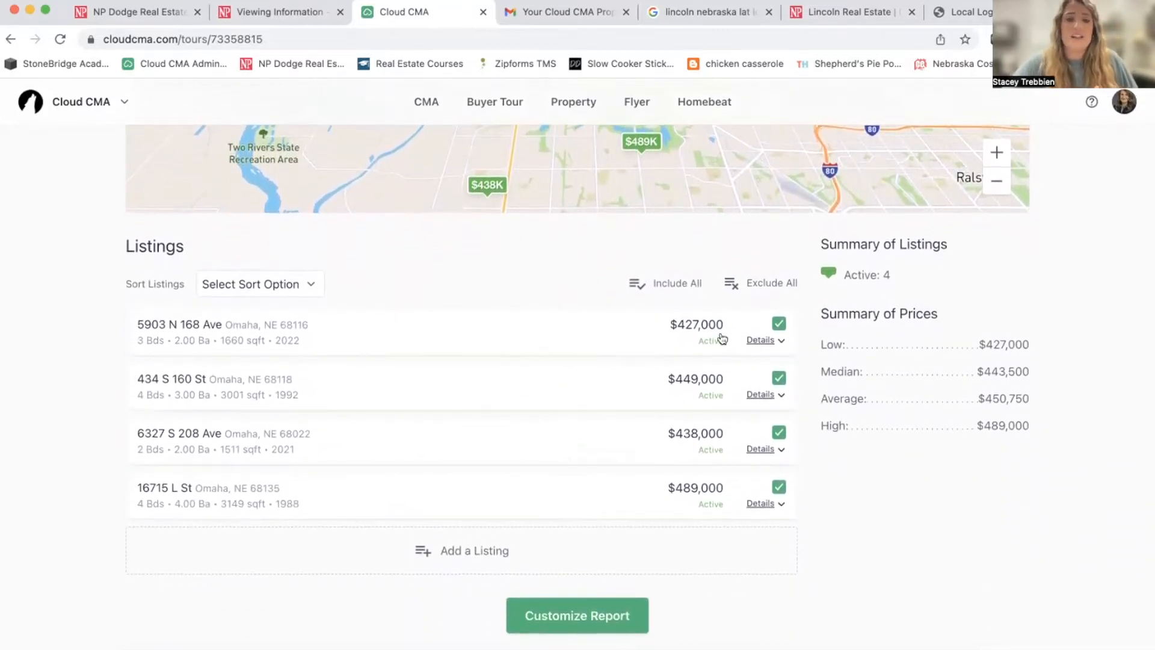
left_click(761, 340)
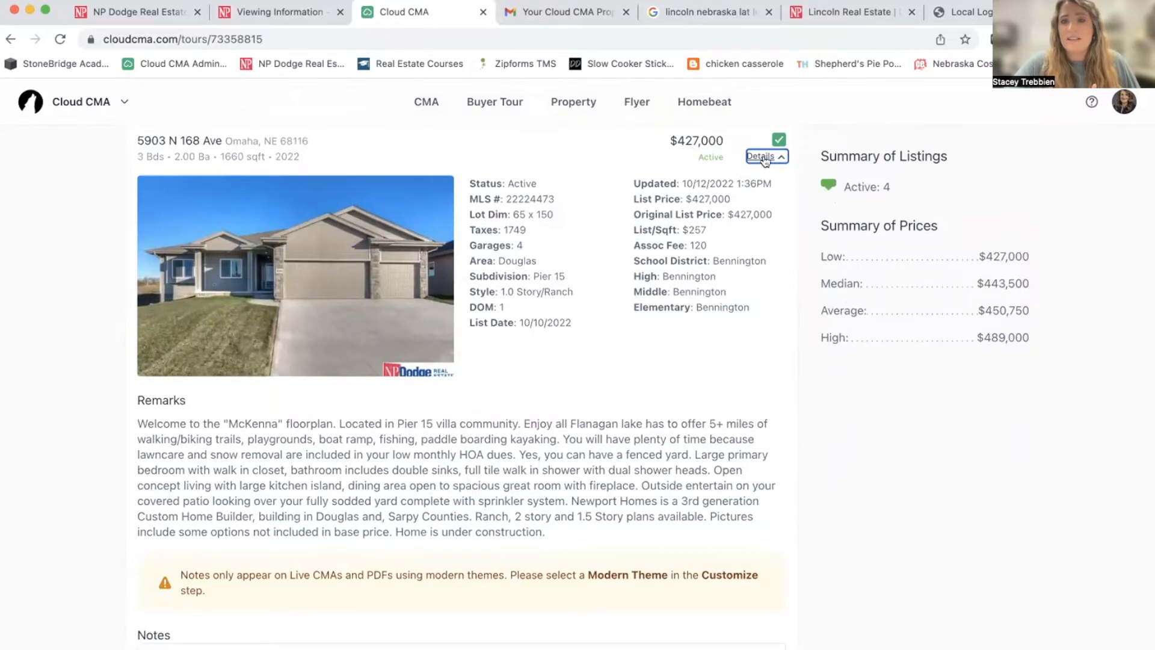
scroll(641, 371, "down", 3)
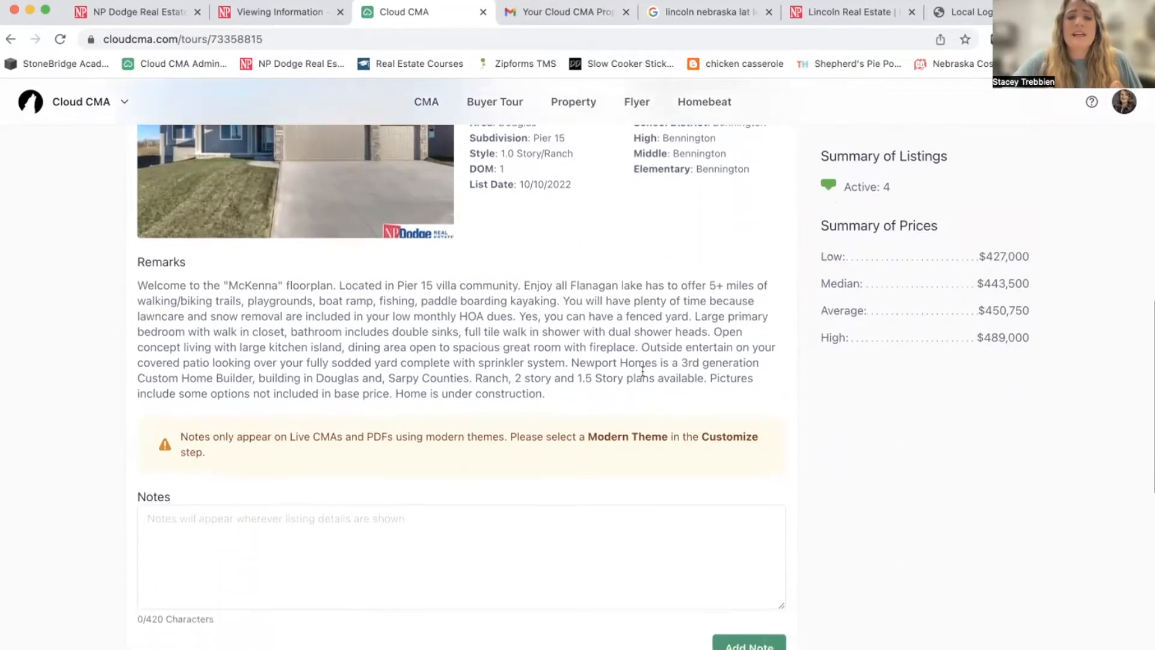
scroll(642, 371, "down", 2)
scroll(644, 379, "up", 4)
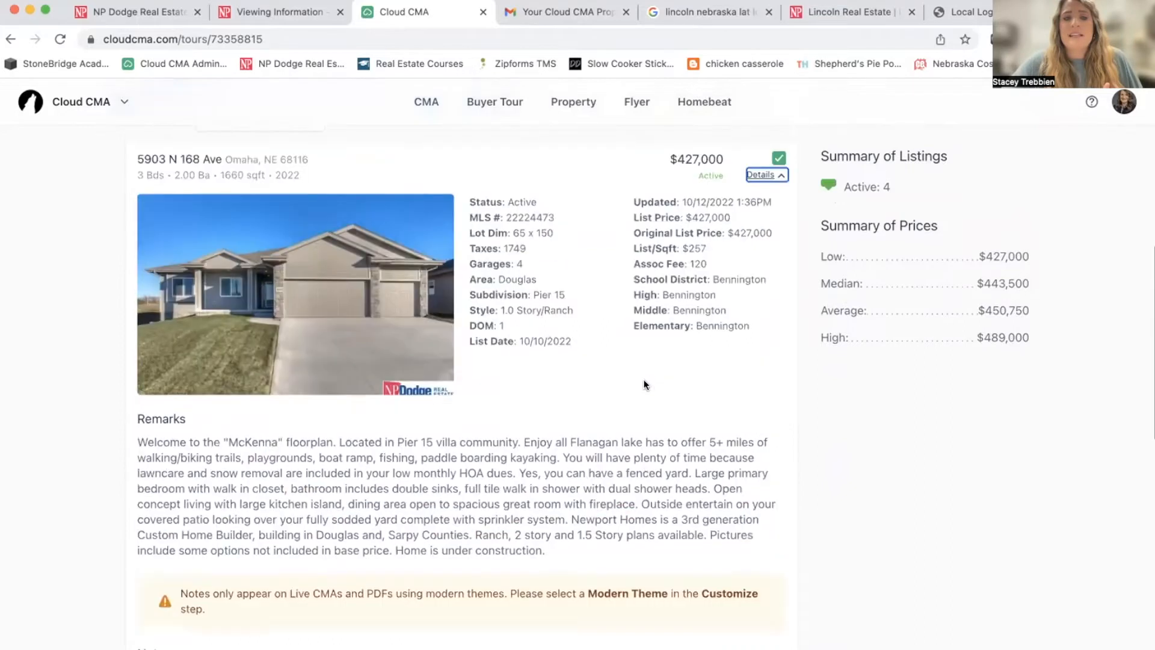
scroll(644, 385, "up", 2)
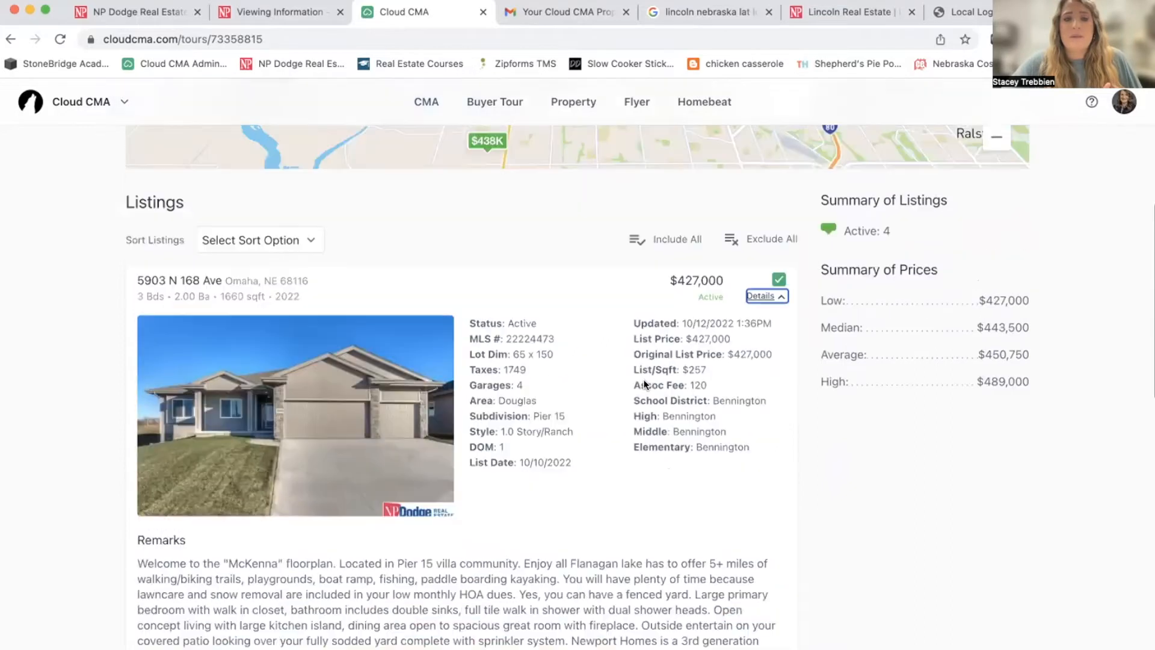
left_click(774, 294)
left_click(762, 395)
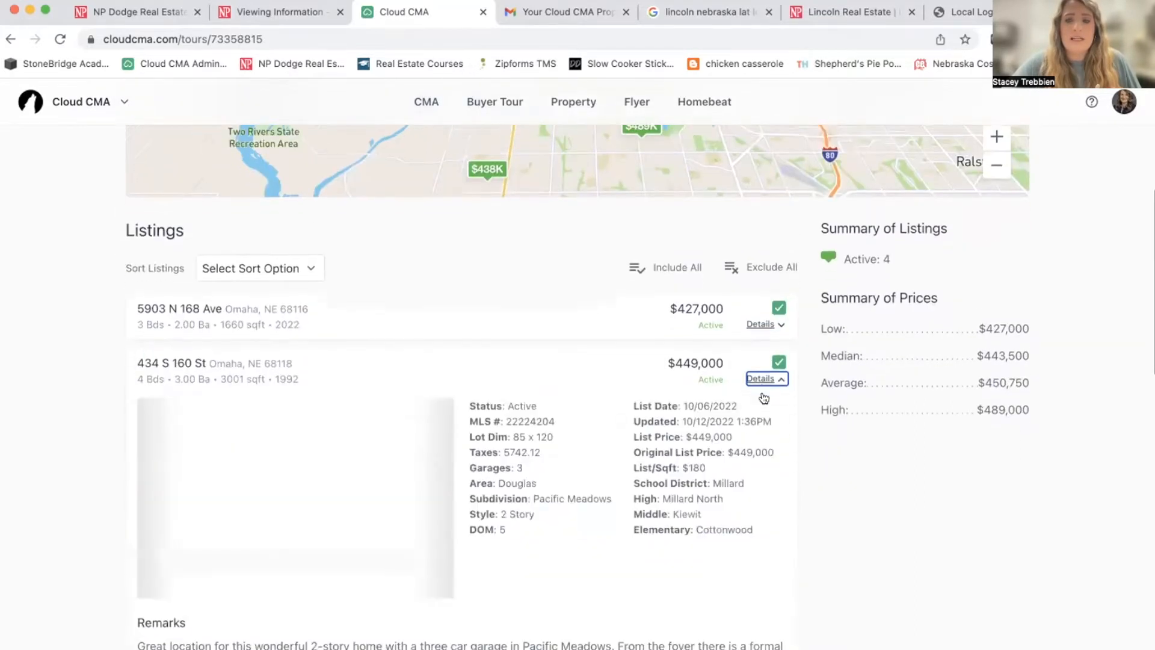
scroll(764, 398, "down", 3)
scroll(764, 397, "down", 3)
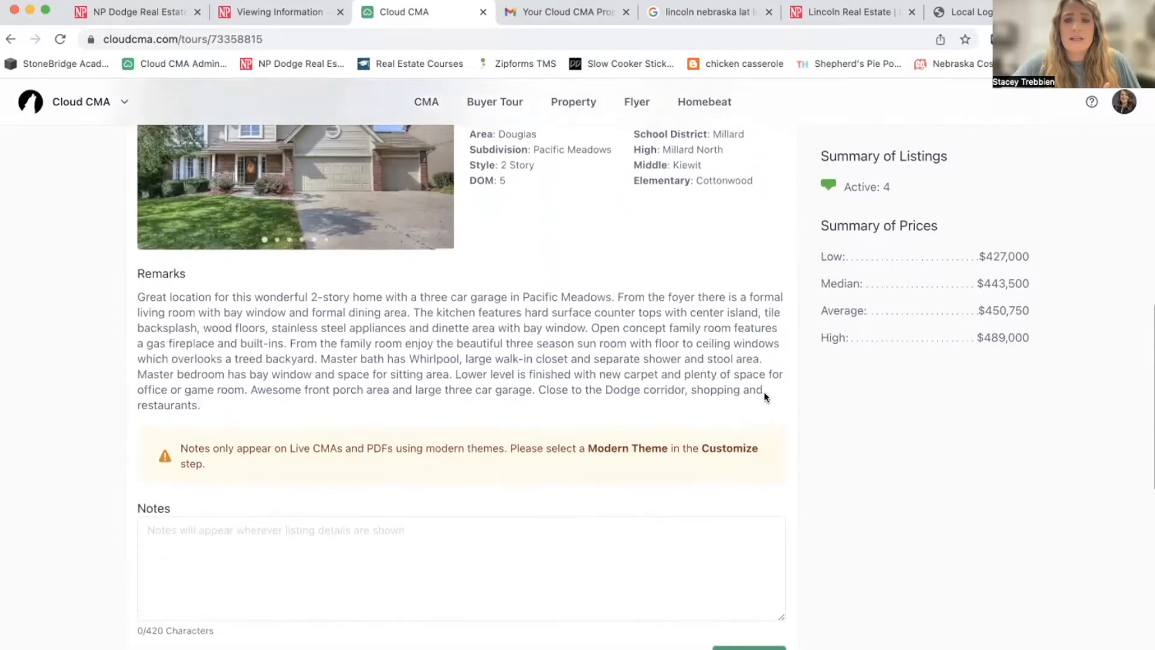
scroll(766, 396, "up", 4)
left_click(762, 263)
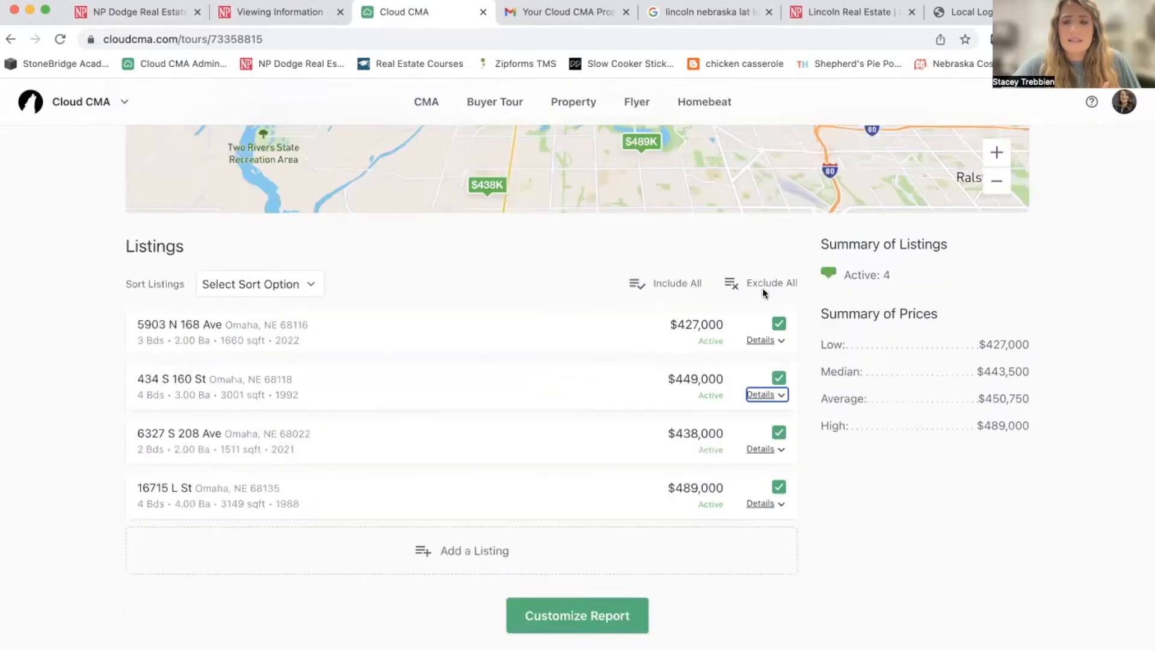
left_click_drag(629, 494, 632, 423)
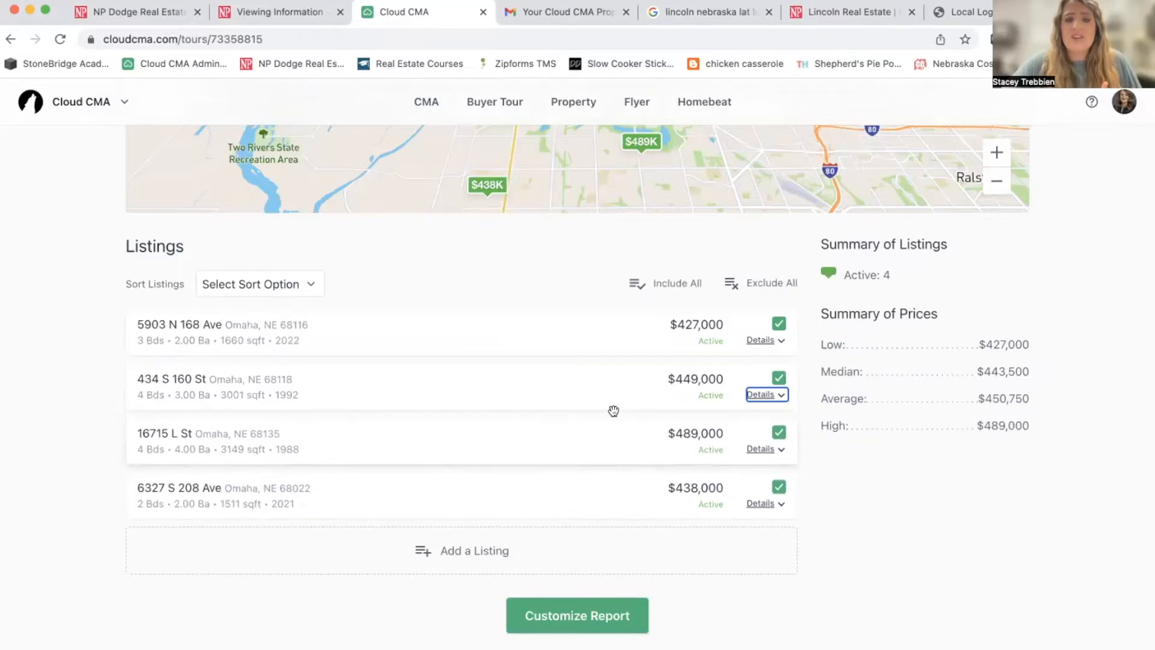
left_click_drag(532, 384, 534, 331)
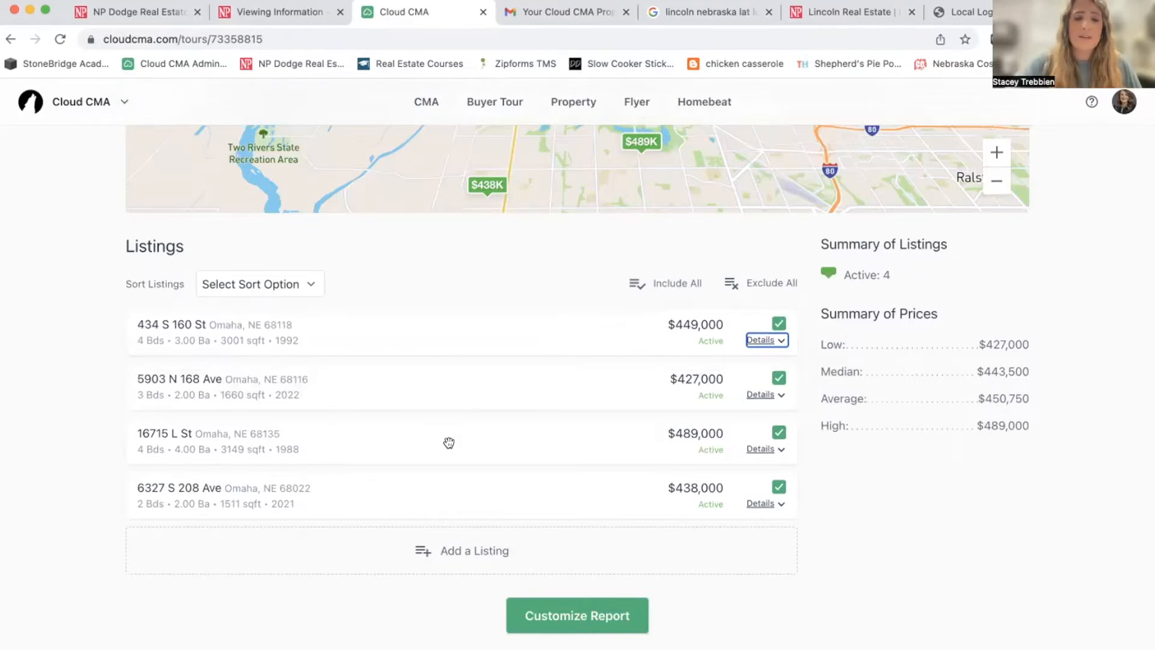
left_click_drag(439, 395, 439, 444)
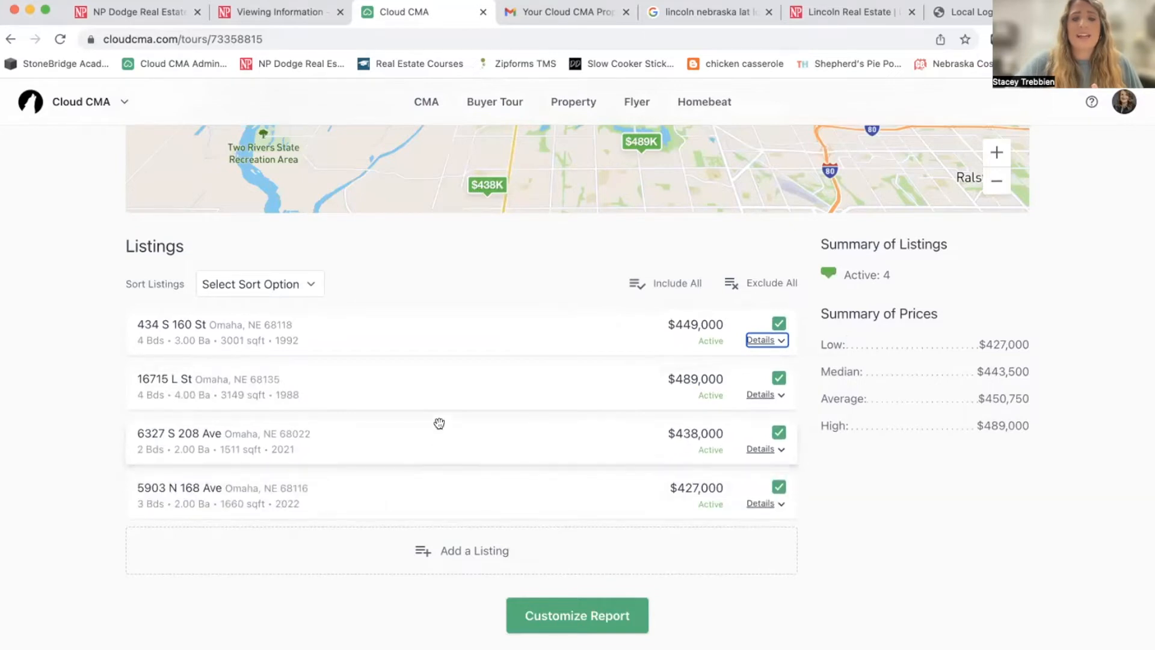
mouse_move(432, 492)
left_mouse_down()
mouse_move(430, 429)
mouse_move(429, 483)
left_mouse_up()
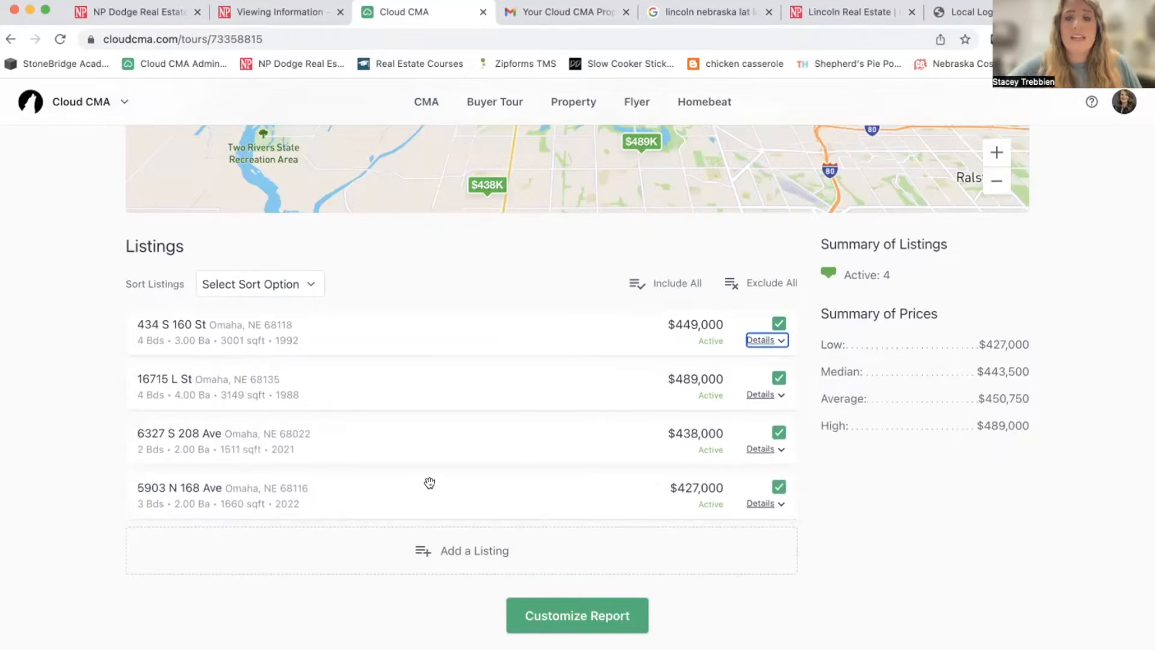
scroll(430, 482, "up", 5)
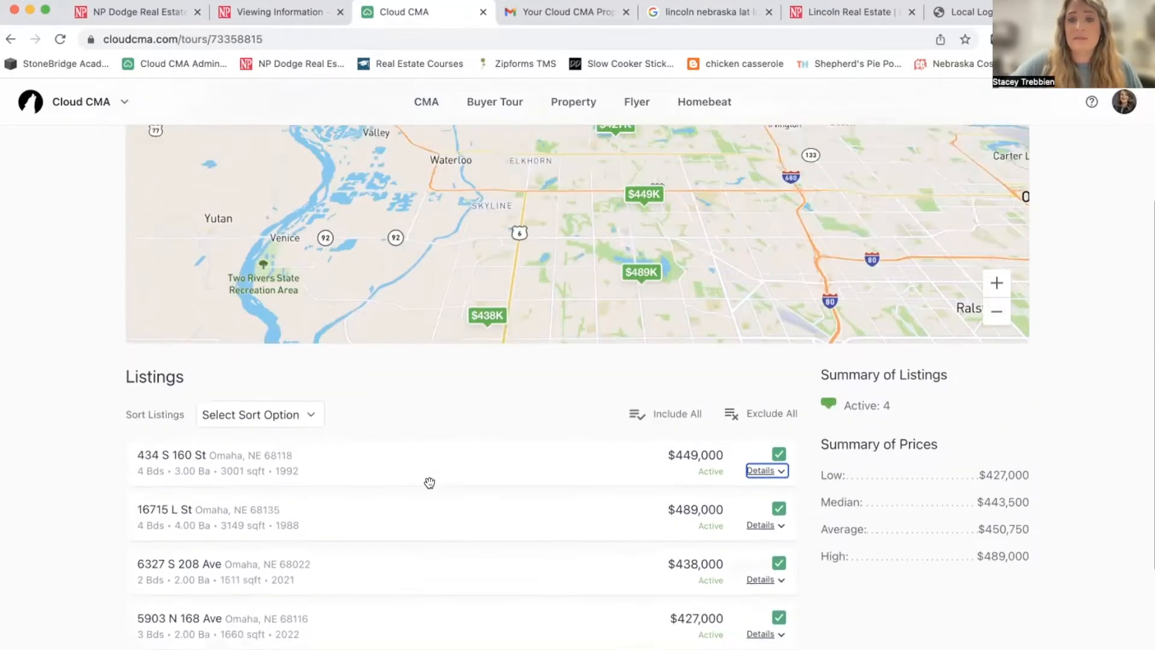
scroll(430, 483, "down", 3)
scroll(431, 482, "down", 2)
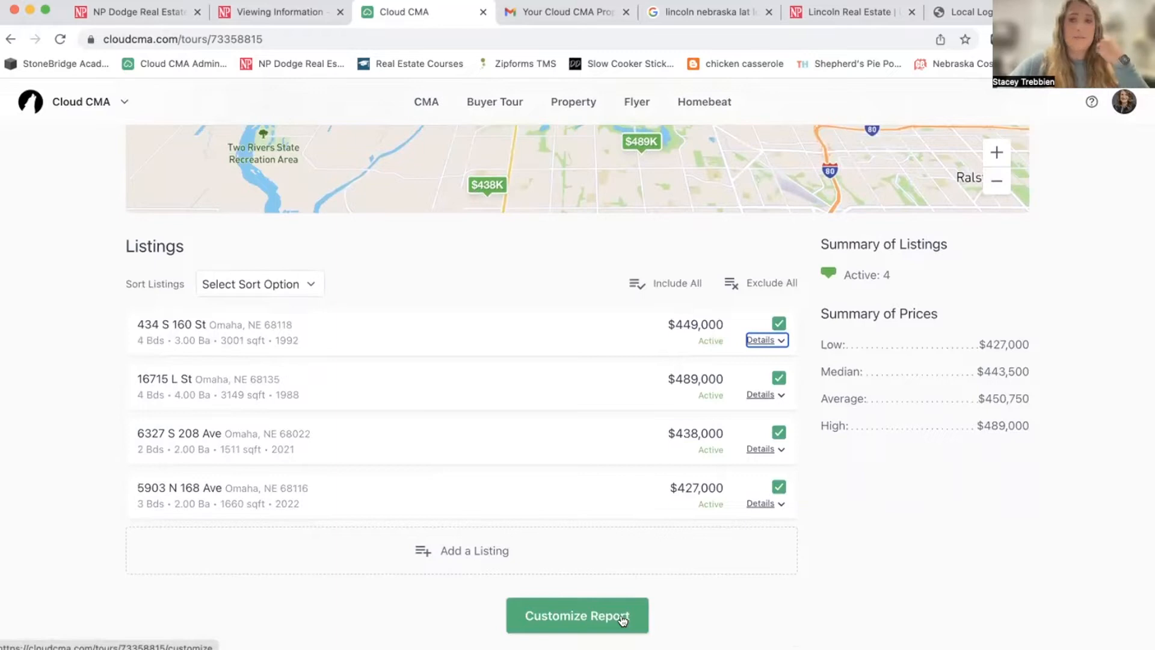
Go to Customize Report, look over the page list, and preview the Cover 1 page.
left_click(623, 621)
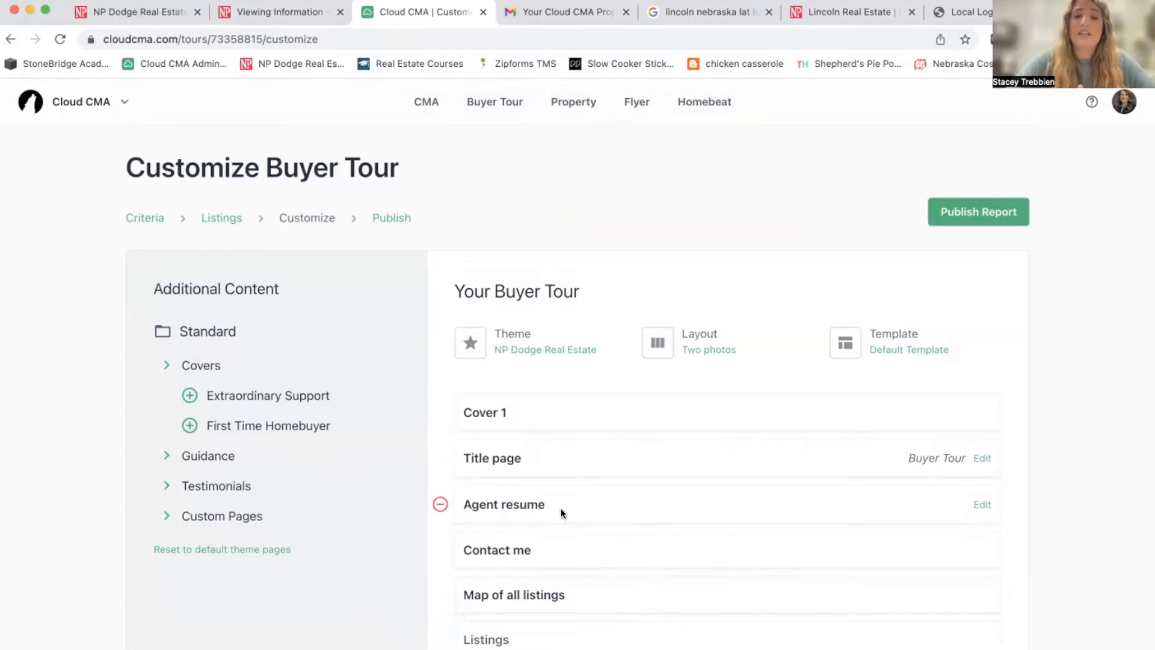
scroll(509, 582, "down", 7)
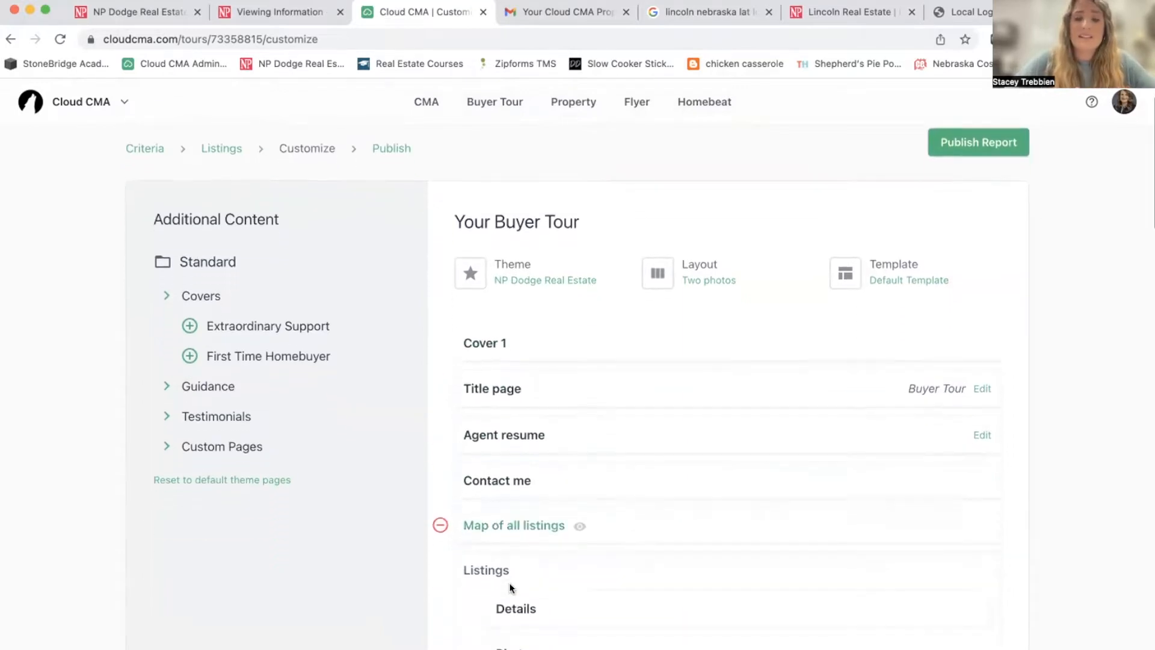
scroll(509, 583, "down", 3)
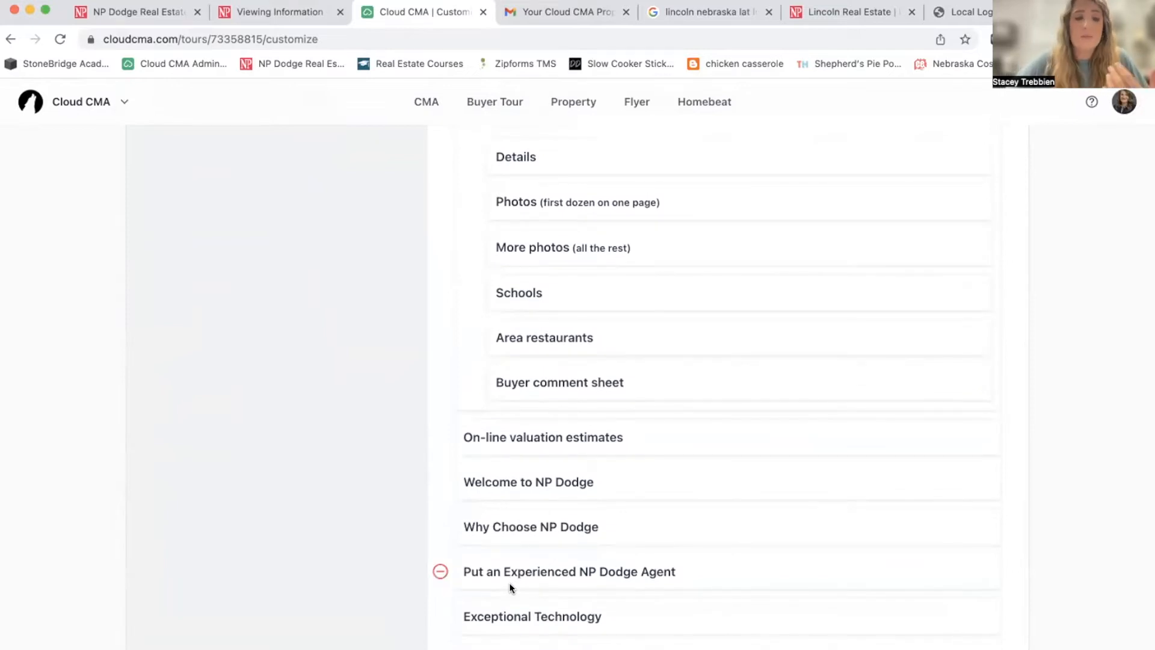
scroll(510, 588, "down", 1)
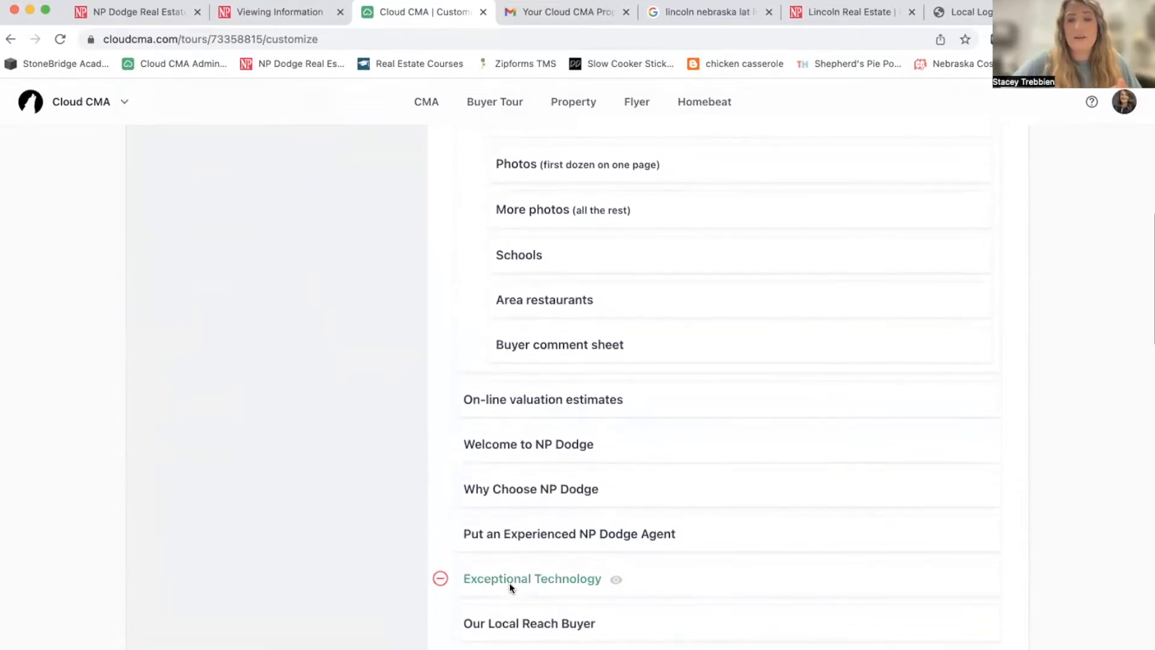
scroll(510, 586, "up", 9)
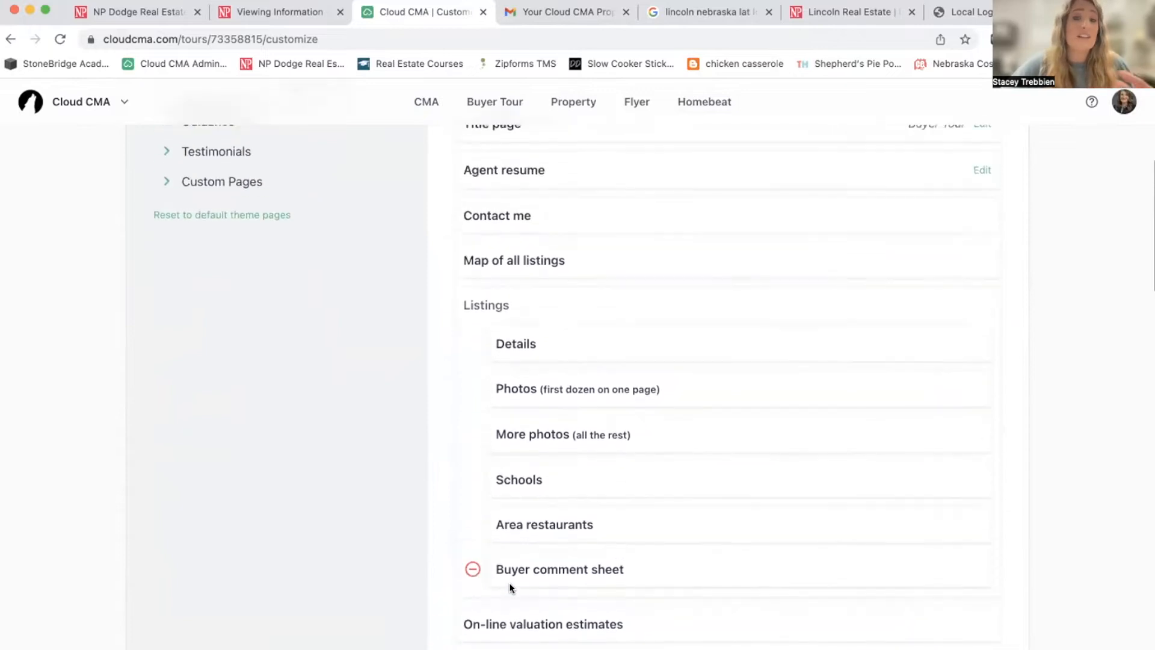
scroll(510, 582, "up", 7)
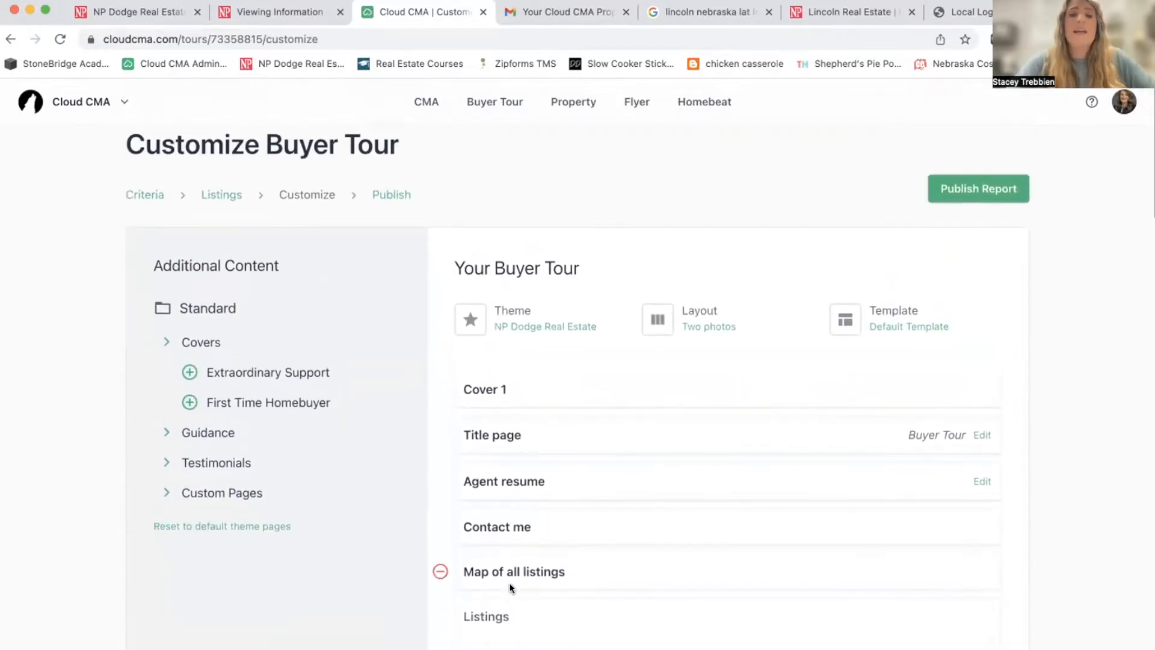
scroll(509, 583, "down", 5)
scroll(507, 581, "up", 4)
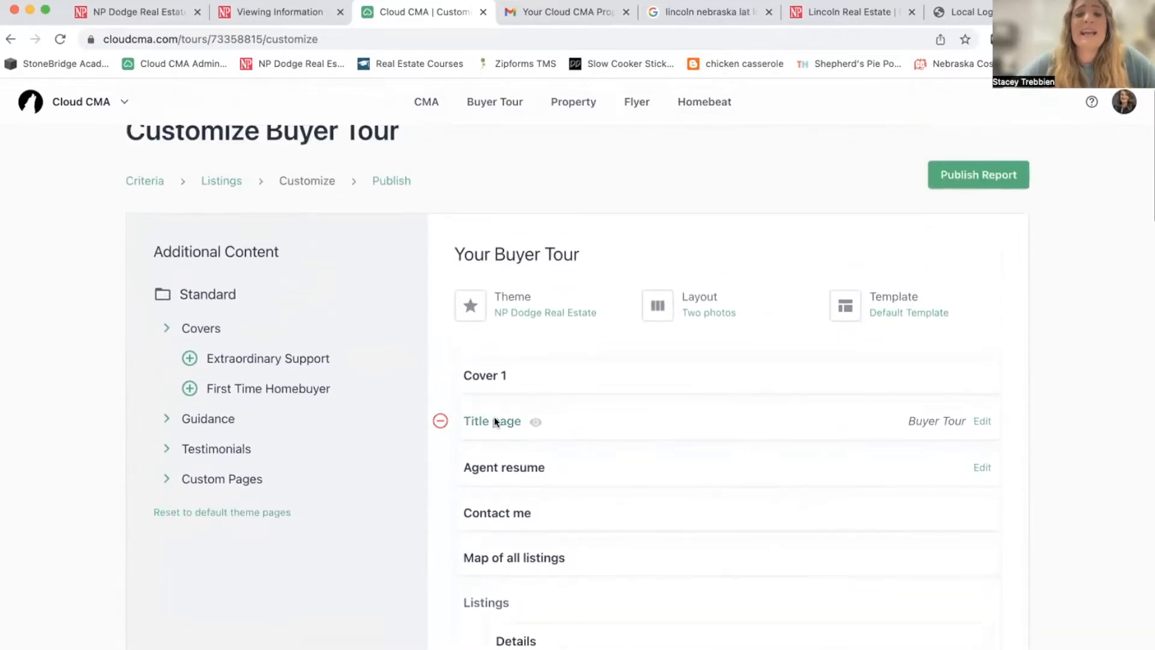
left_click(485, 375)
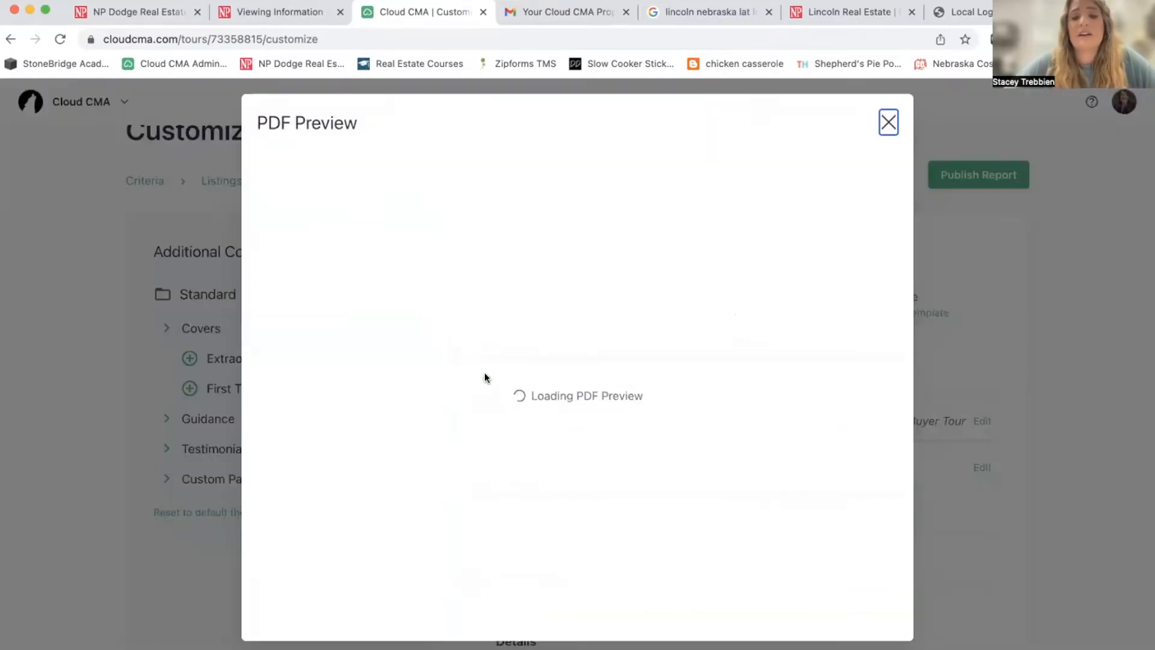
scroll(485, 373, "down", 8)
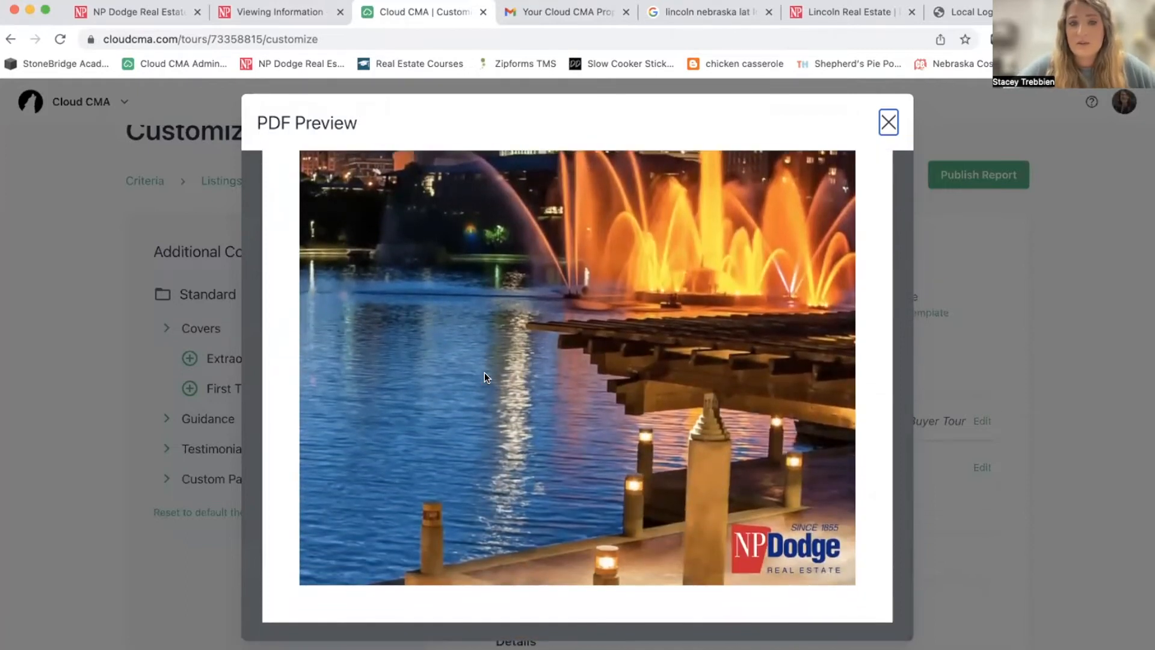
Close the Cover 1 preview and delete Cover 1 from the tour's pages.
scroll(485, 374, "up", 8)
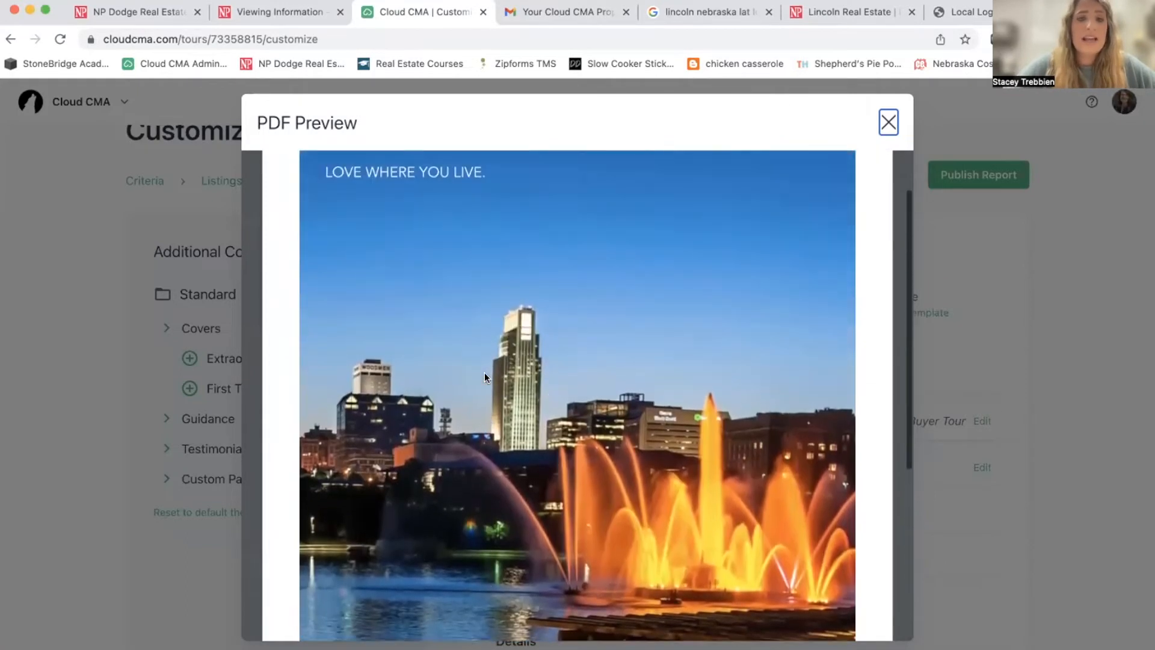
left_click(888, 124)
mouse_move(550, 364)
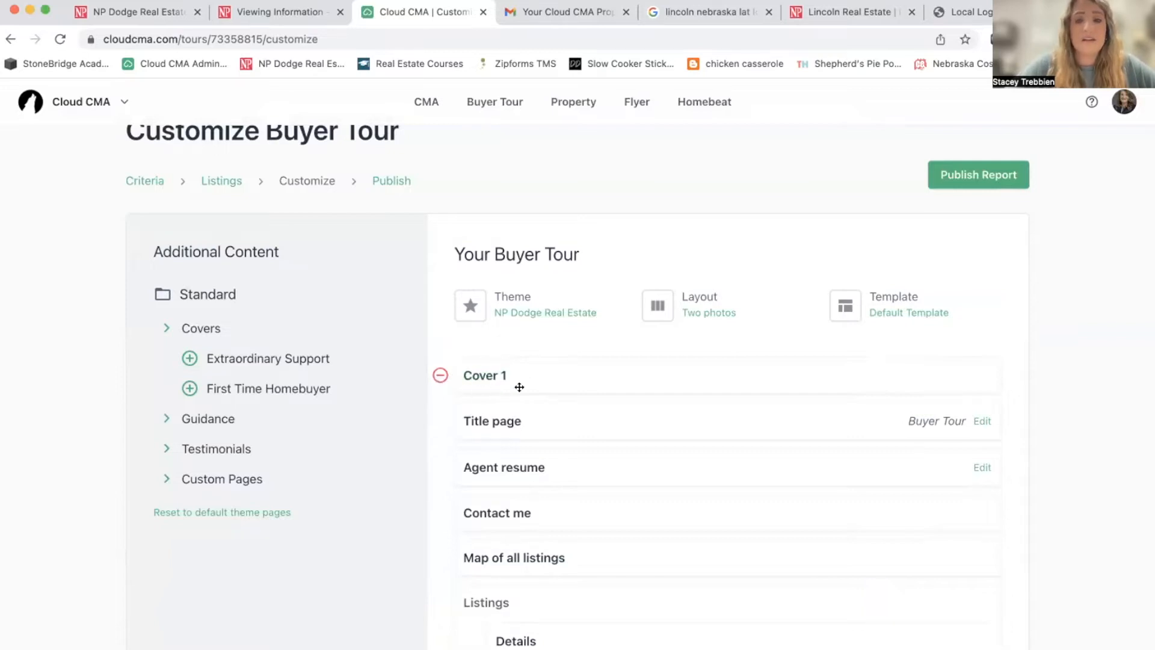
left_click(440, 376)
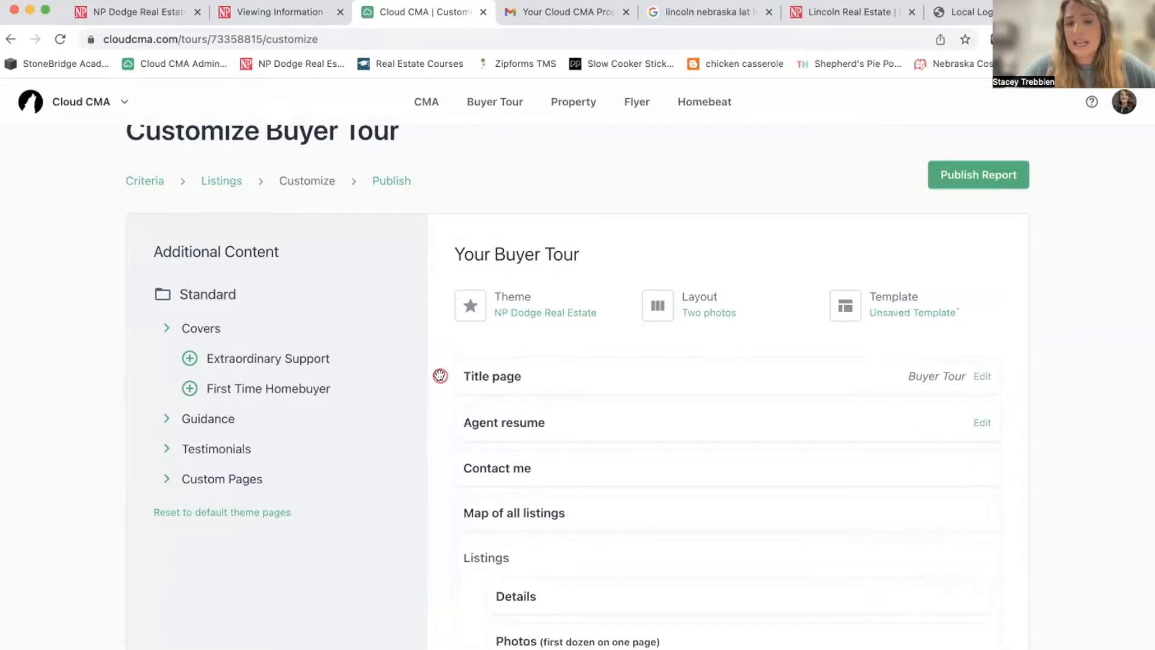
Preview the Cover 2 and Cover 3 designs, then add Cover 3 as the first page.
left_click(198, 331)
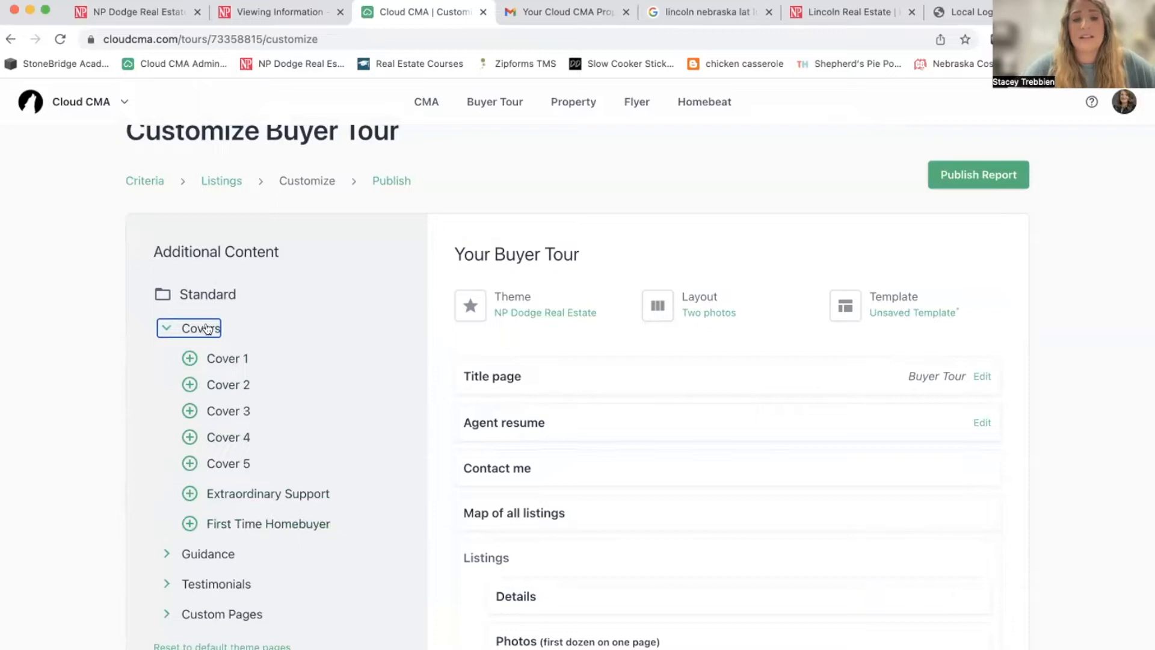
left_click(231, 387)
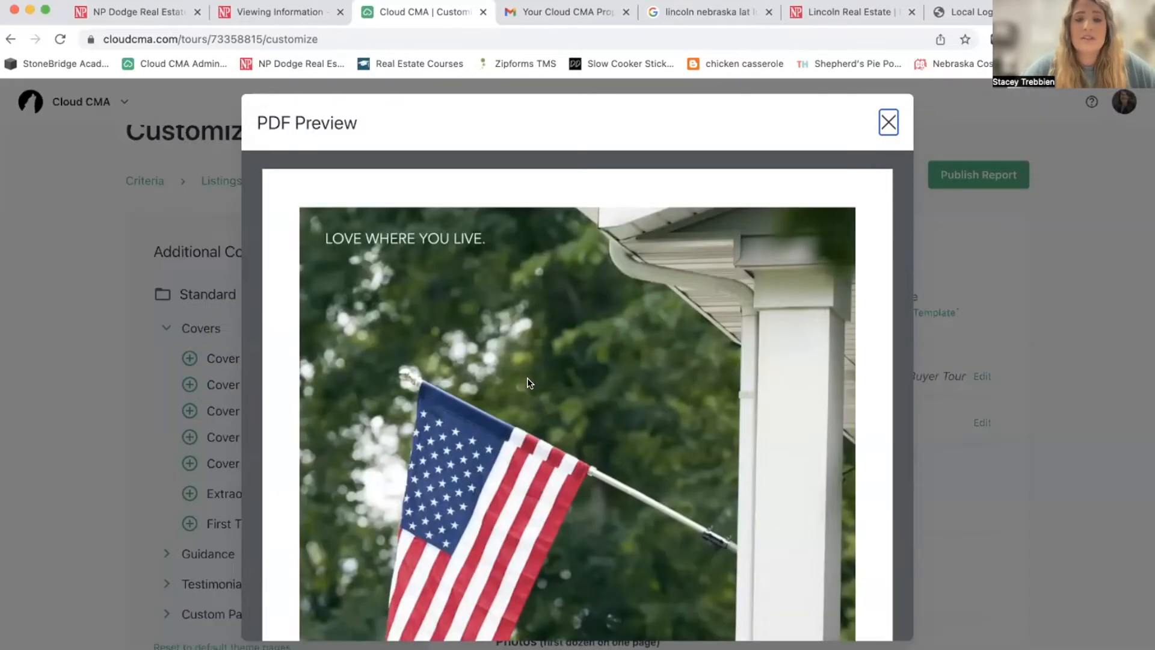
scroll(530, 382, "down", 1)
left_click(889, 122)
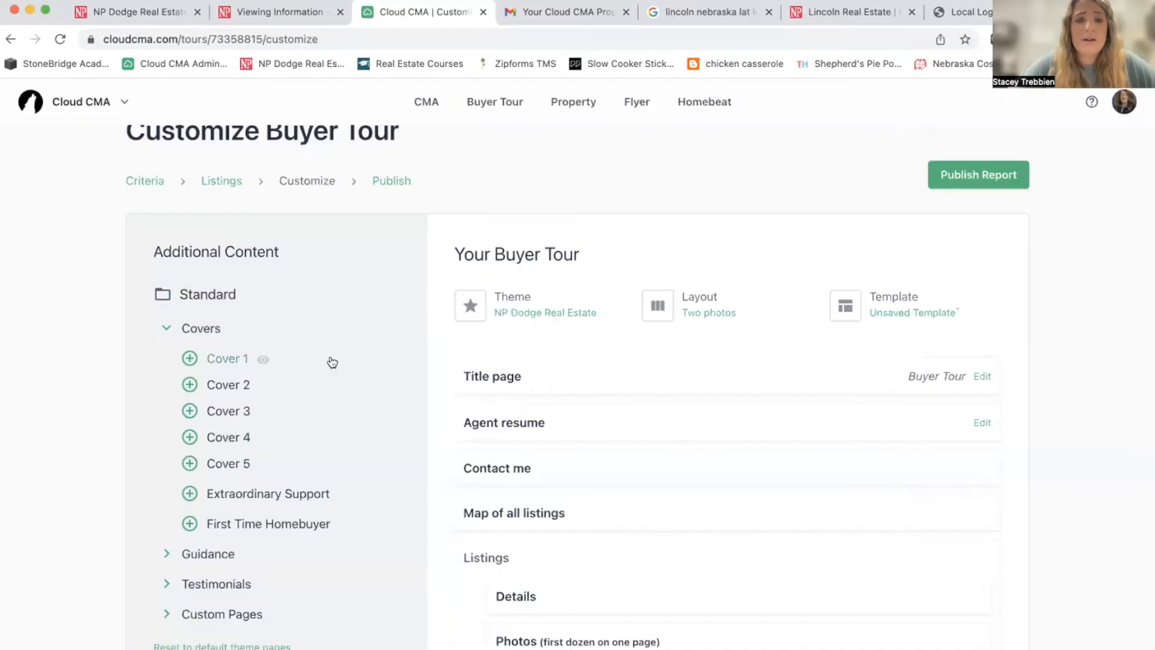
left_click(227, 414)
scroll(631, 369, "down", 5)
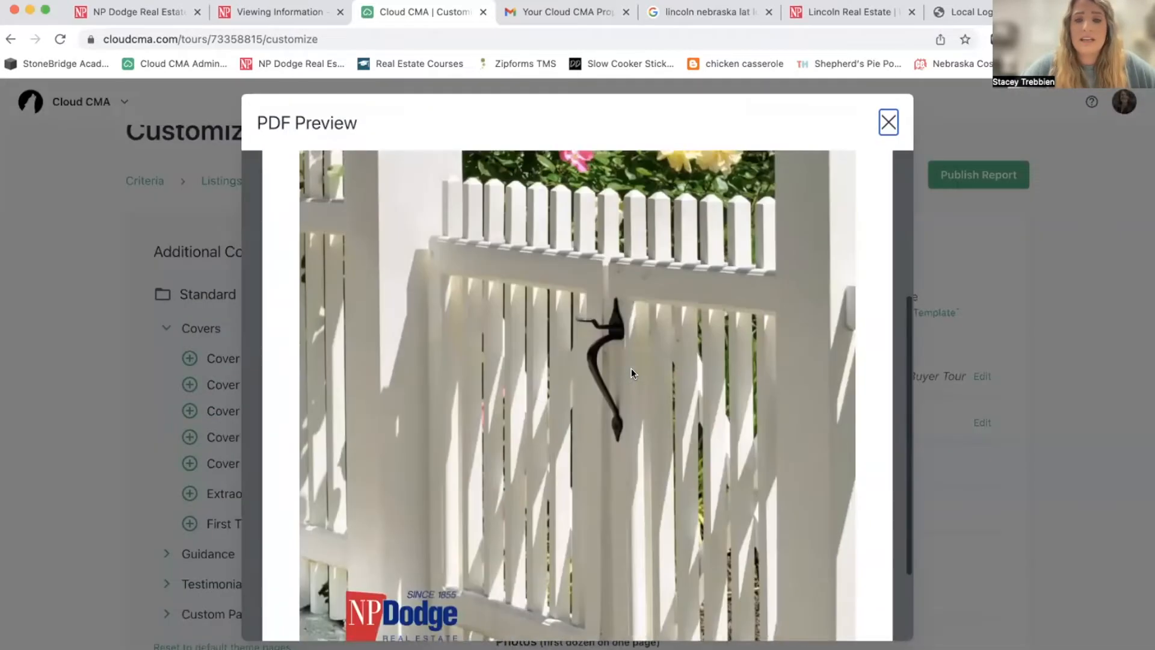
left_click(888, 124)
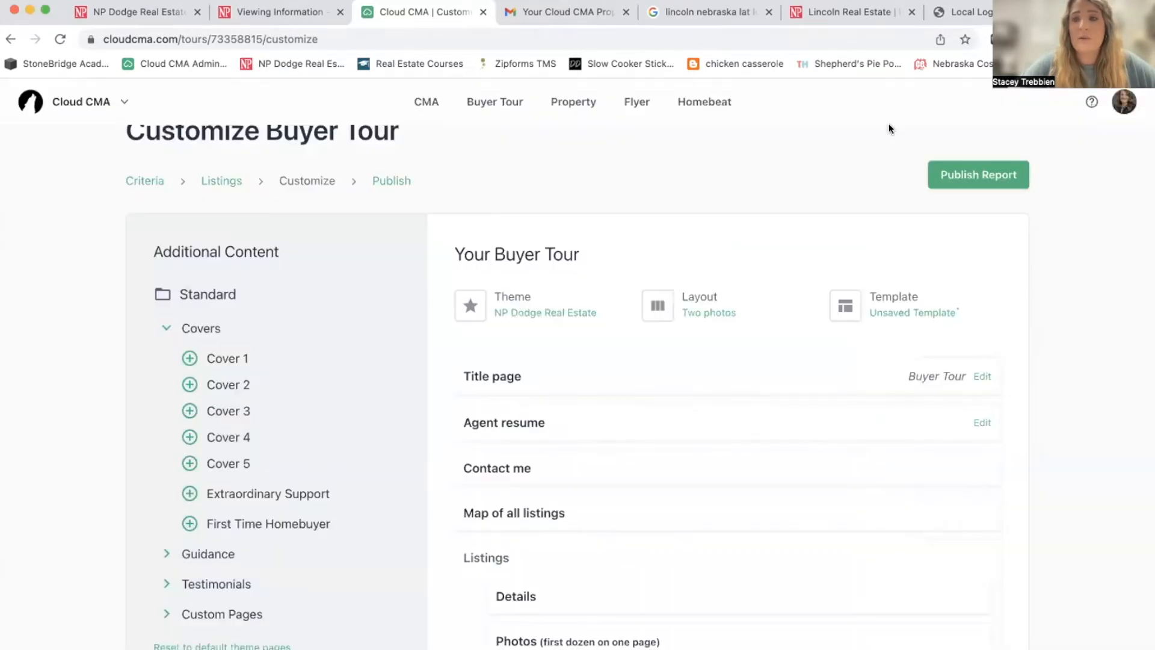
left_click(189, 412)
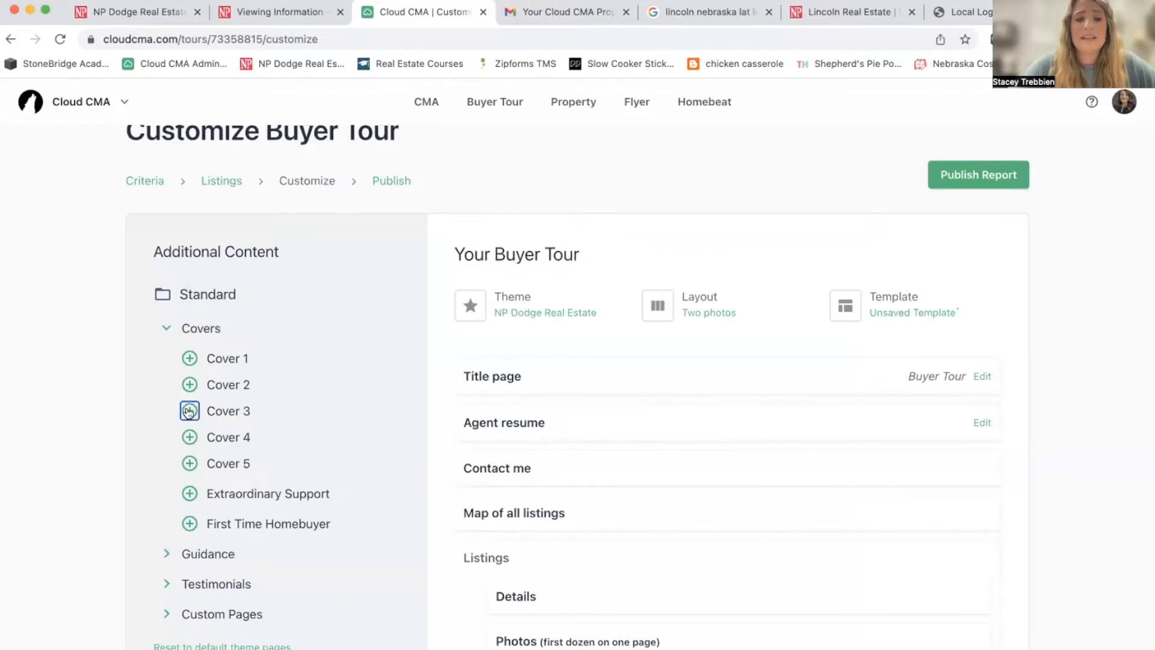
mouse_move(557, 379)
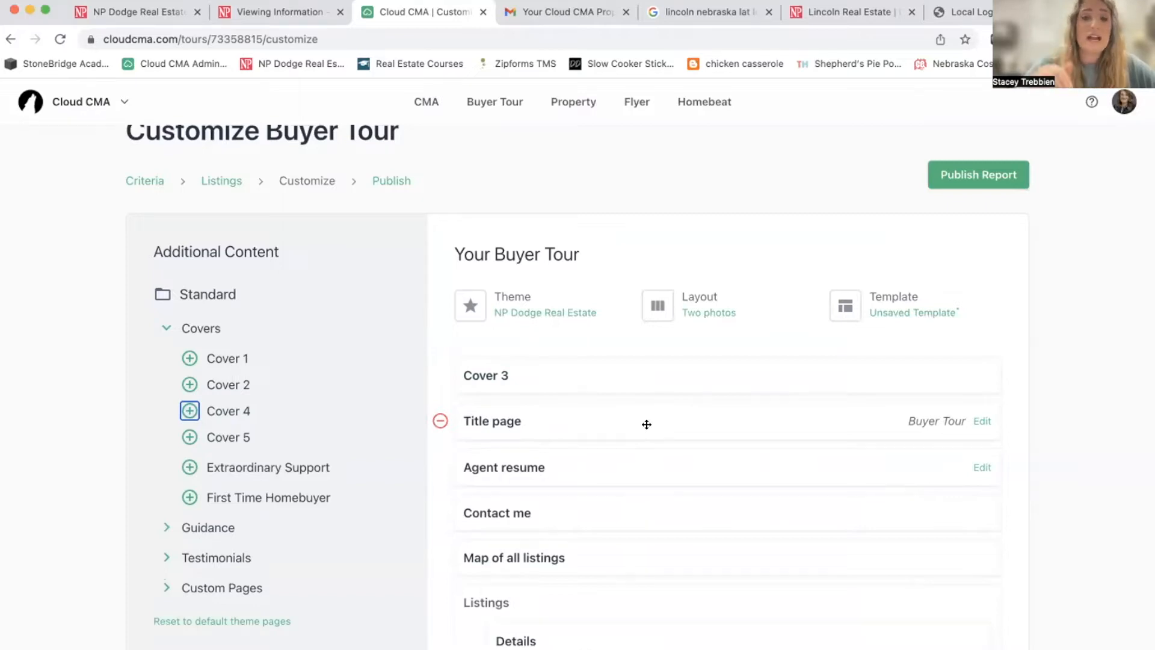
scroll(647, 424, "down", 4)
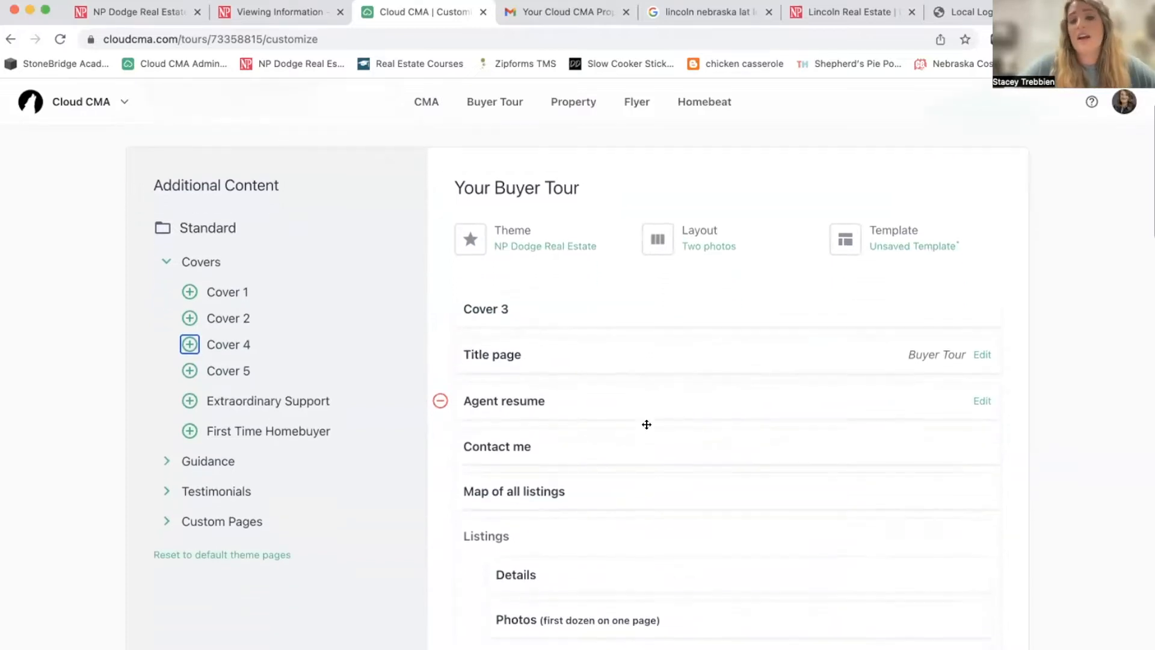
scroll(647, 425, "down", 4)
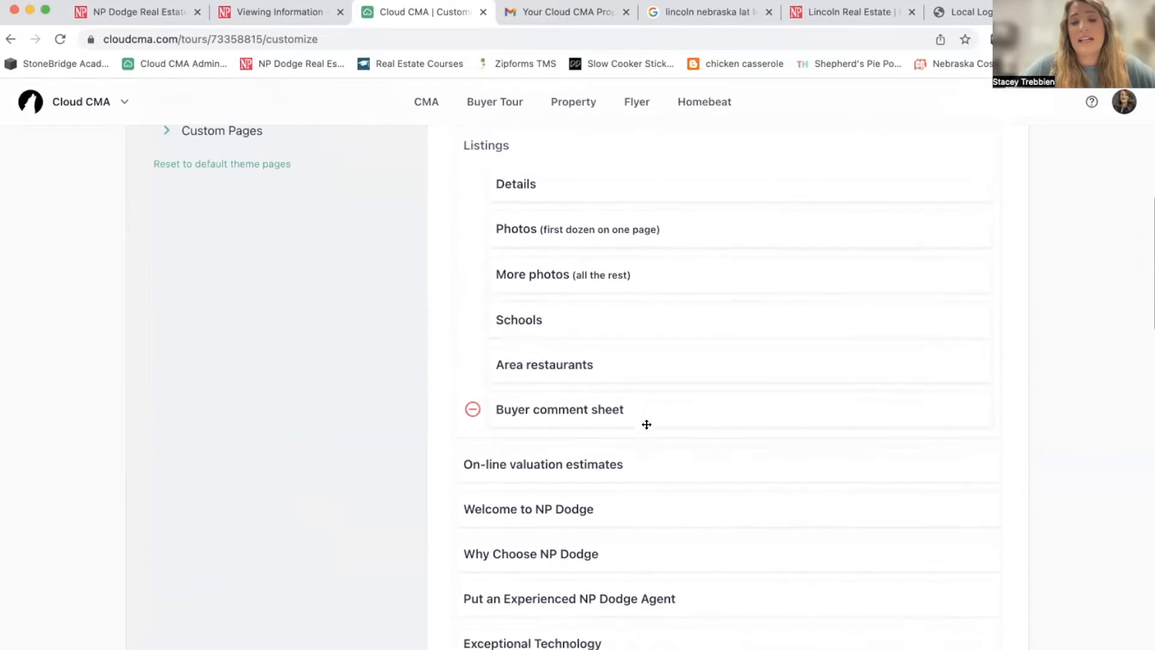
scroll(647, 424, "down", 1)
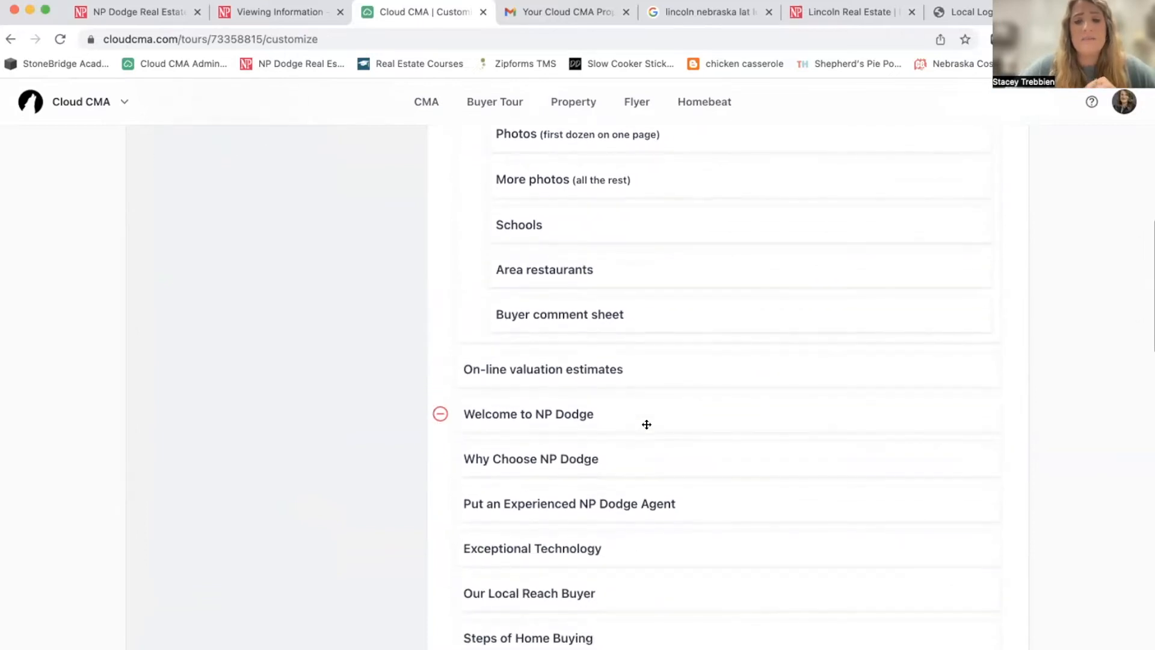
scroll(647, 424, "down", 1)
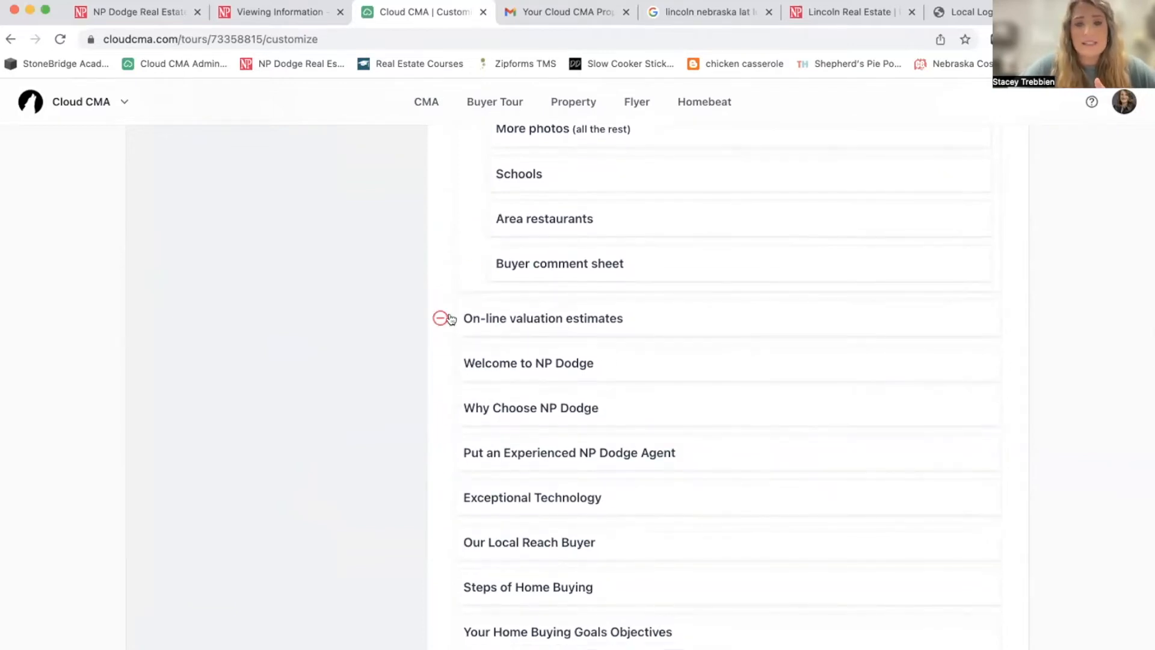
left_click(441, 317)
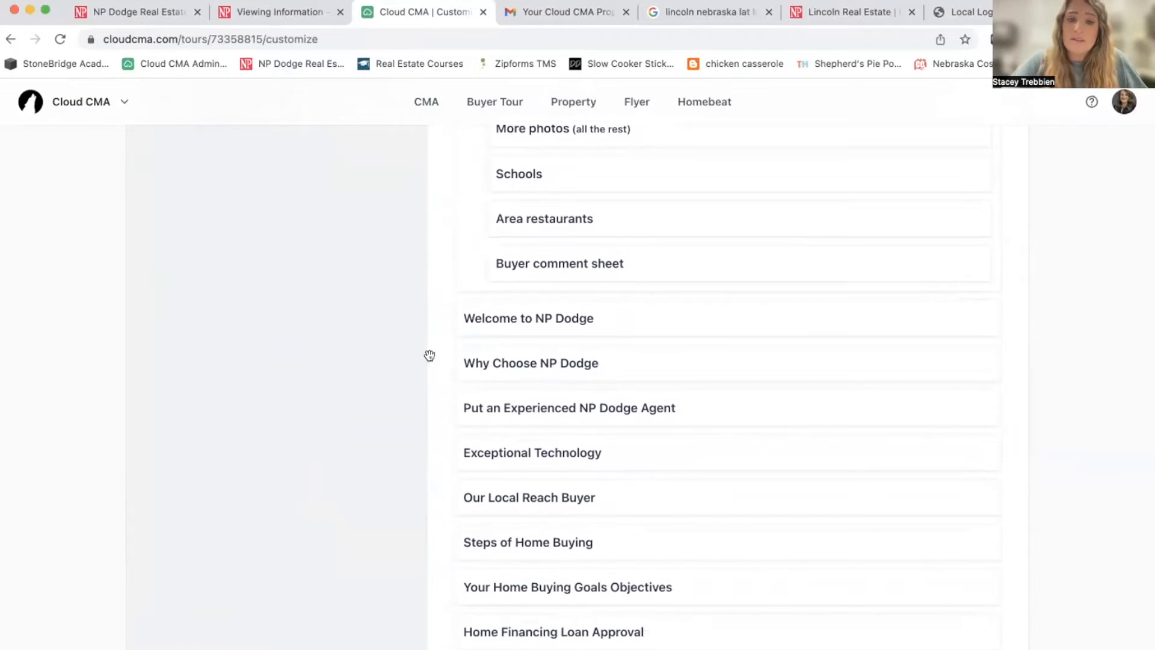
mouse_move(660, 439)
left_mouse_down()
mouse_move(660, 369)
mouse_move(656, 388)
left_mouse_up()
left_click(441, 497)
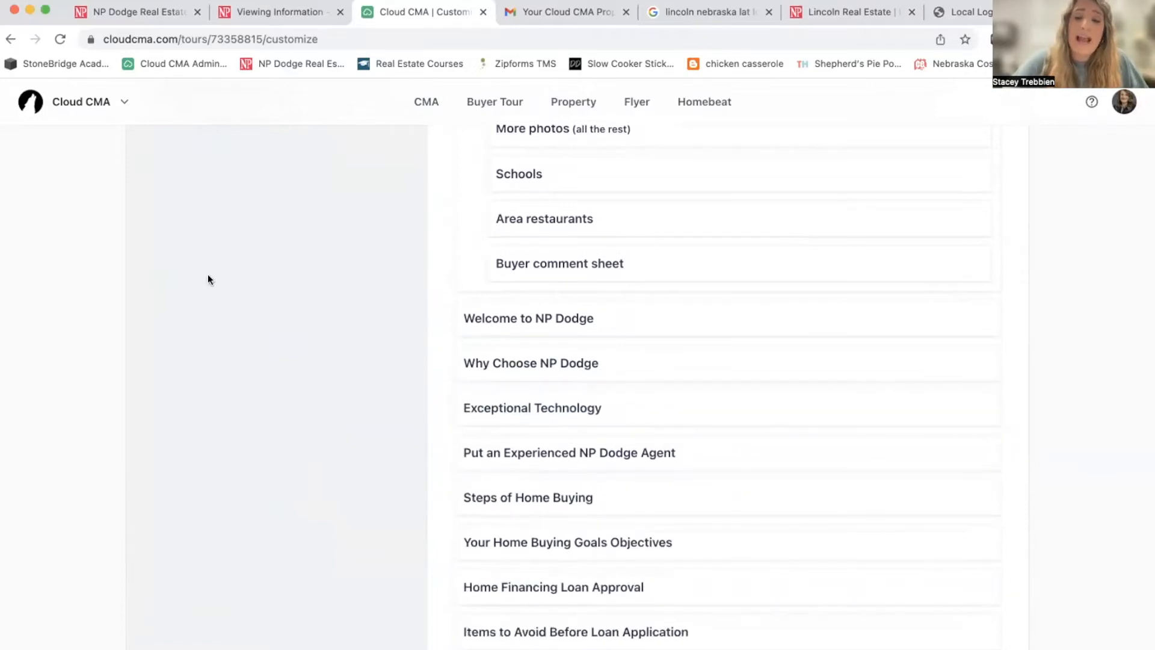
scroll(631, 474, "down", 1)
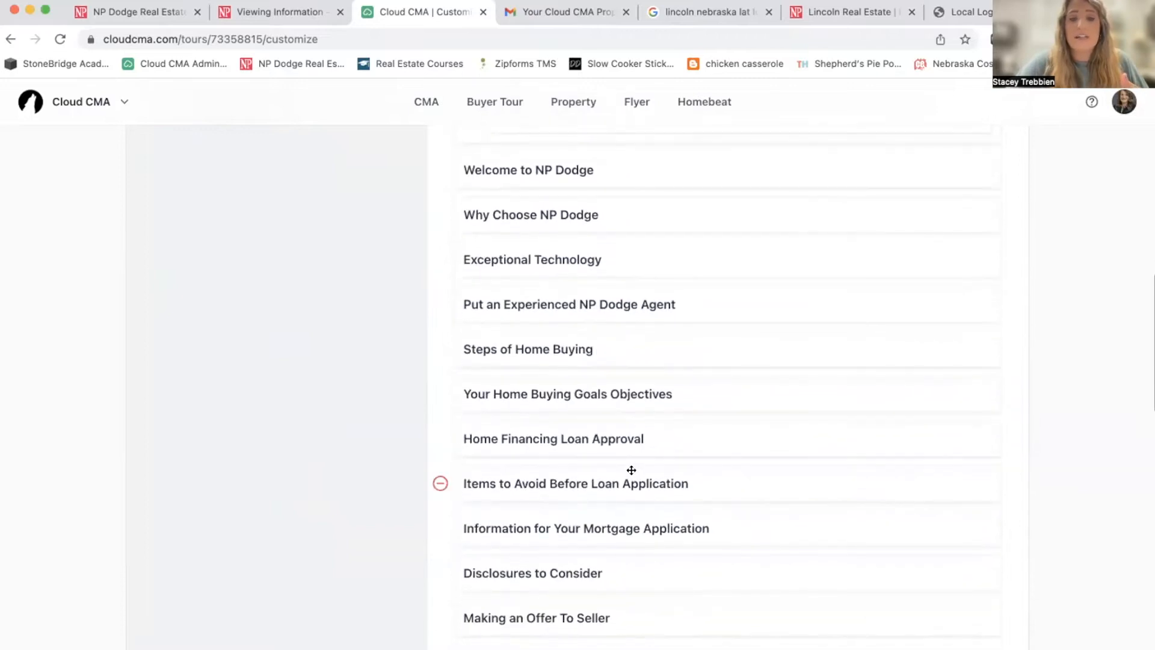
left_click(440, 481)
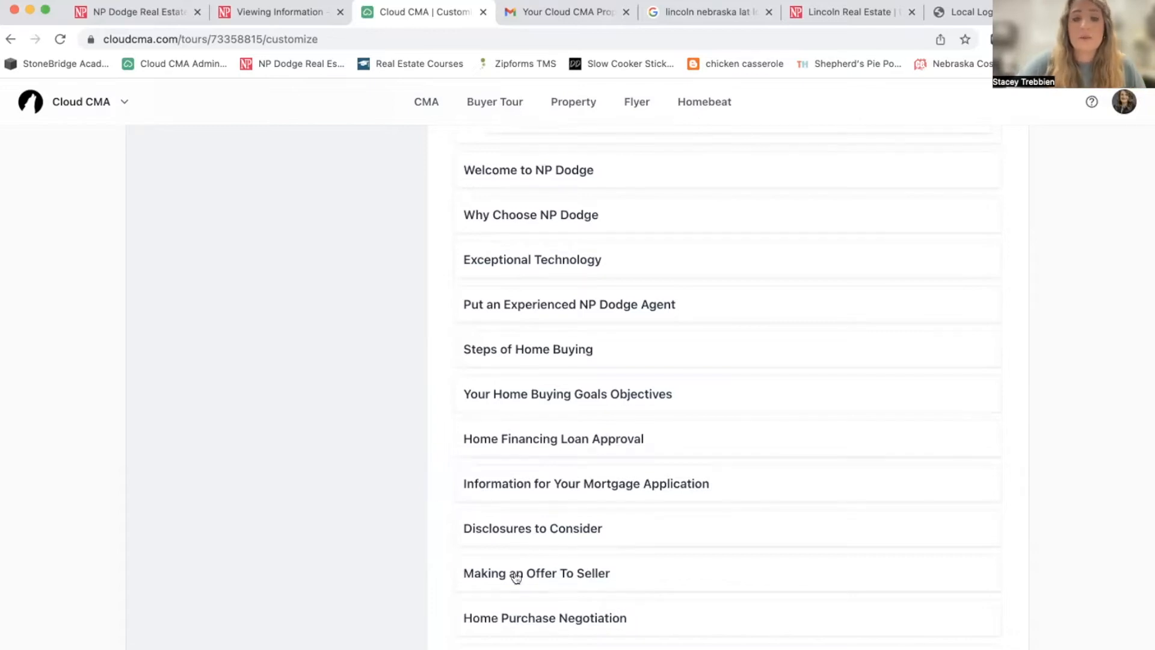
scroll(629, 576, "down", 1)
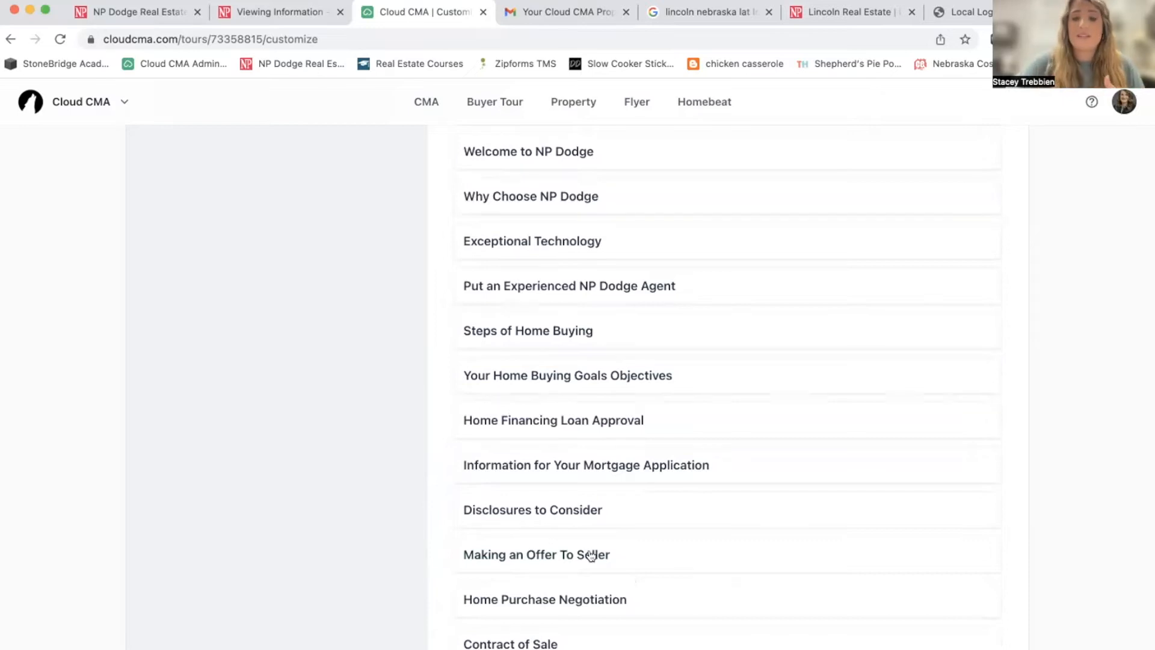
left_click(525, 286)
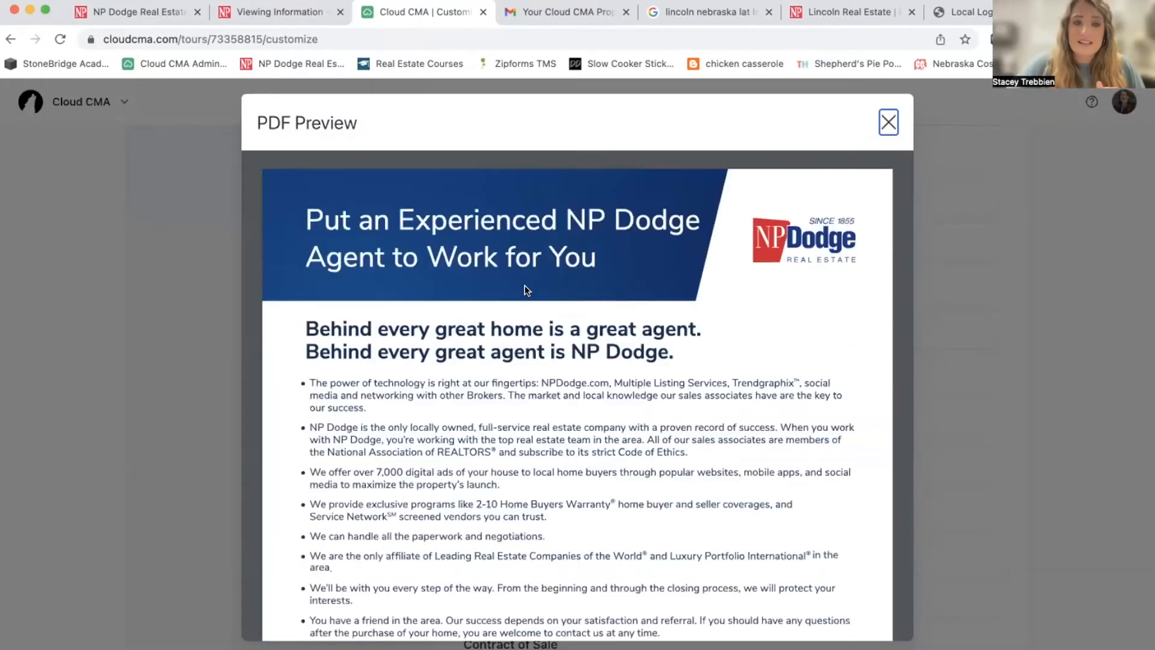
Remove the Exceptional Technology, Glossary of Real Estate Terms and Extraordinary Support pages.
scroll(525, 290, "down", 1)
scroll(525, 290, "down", 8)
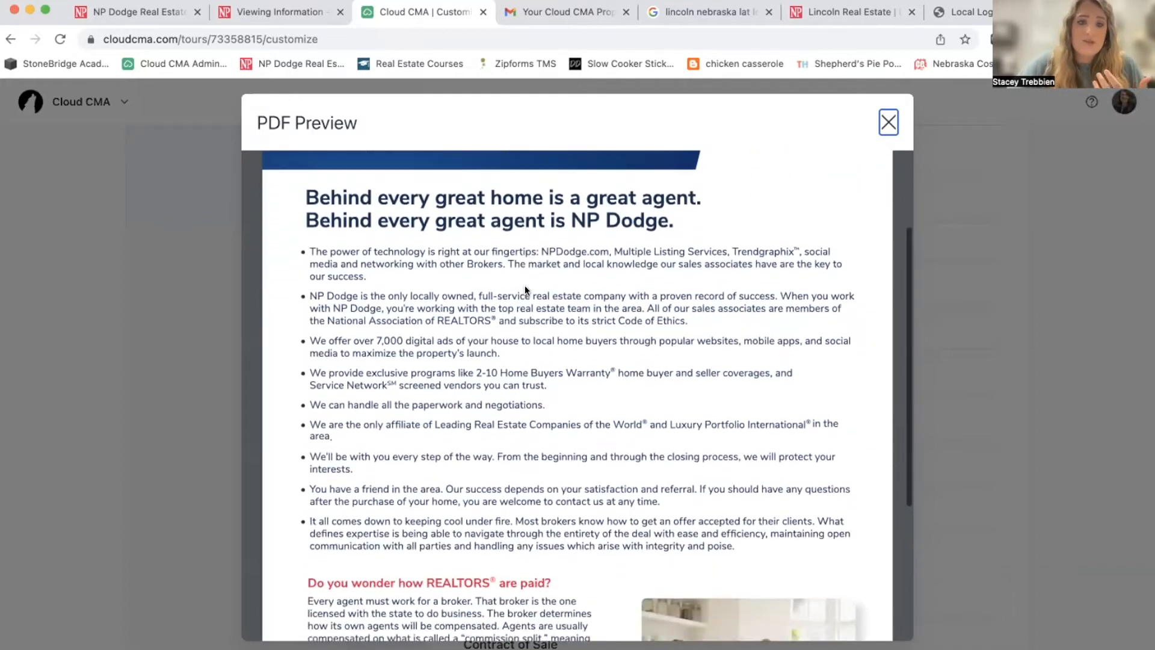
left_click(889, 122)
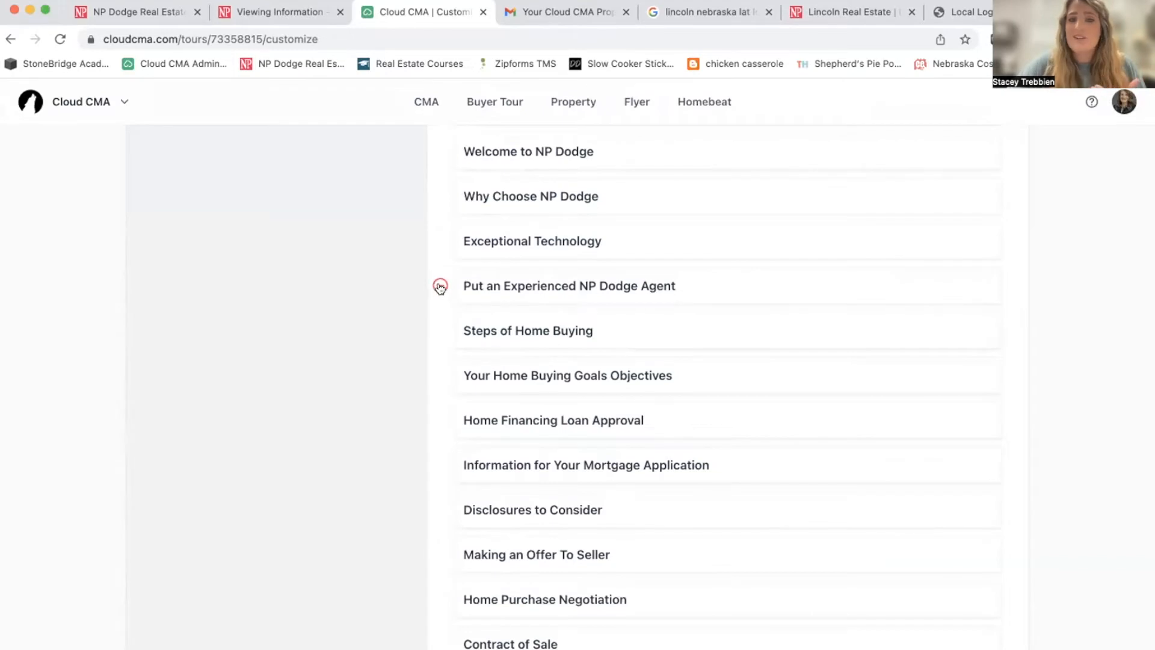
left_click(441, 241)
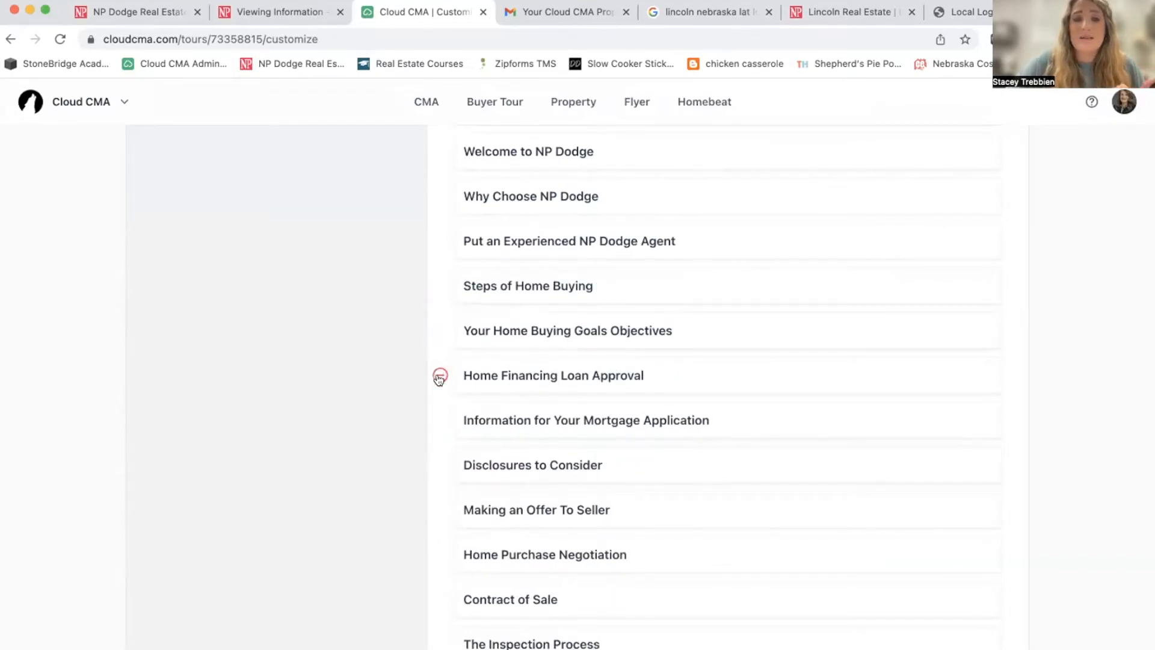
scroll(445, 467, "down", 5)
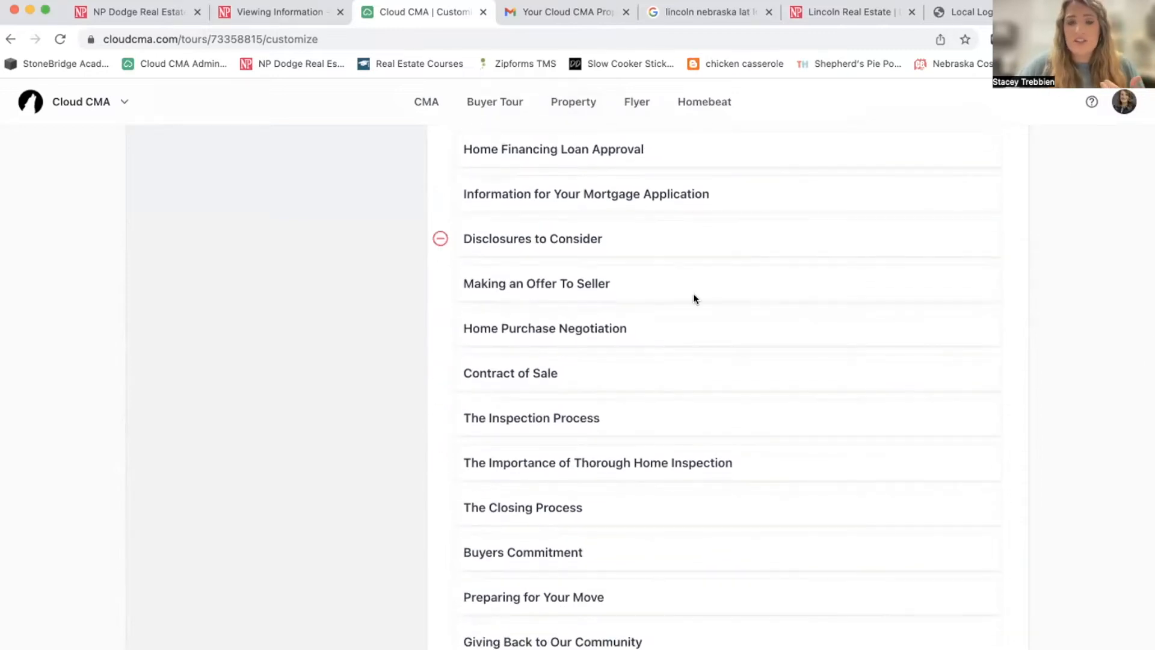
scroll(630, 349, "down", 7)
scroll(628, 345, "down", 7)
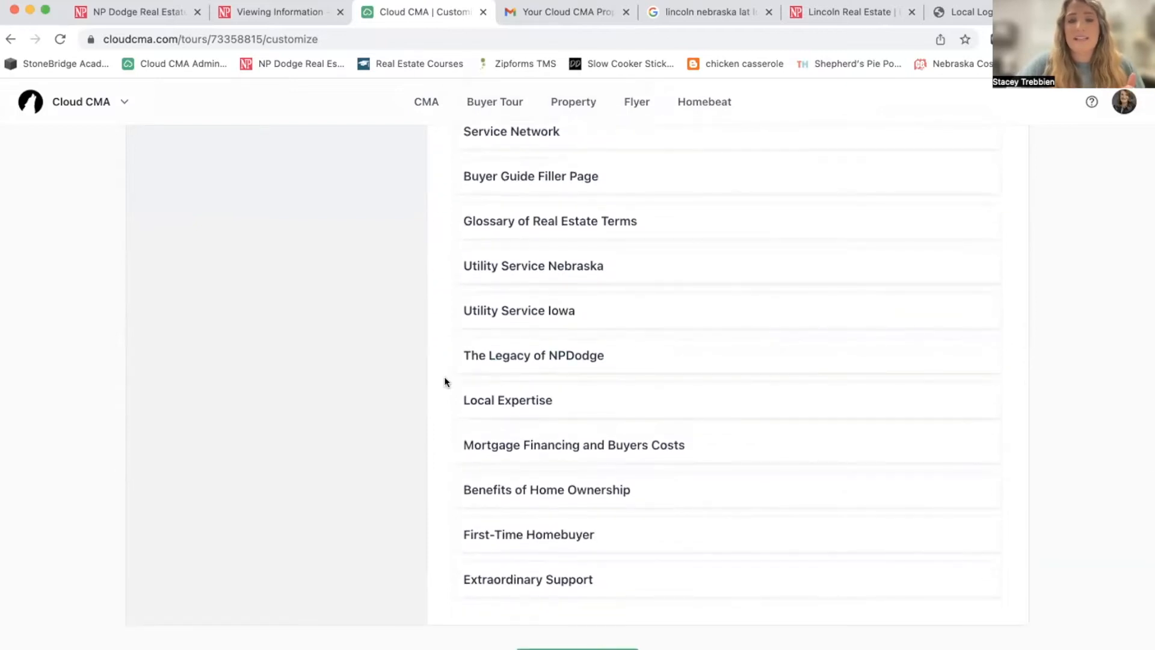
left_click(441, 221)
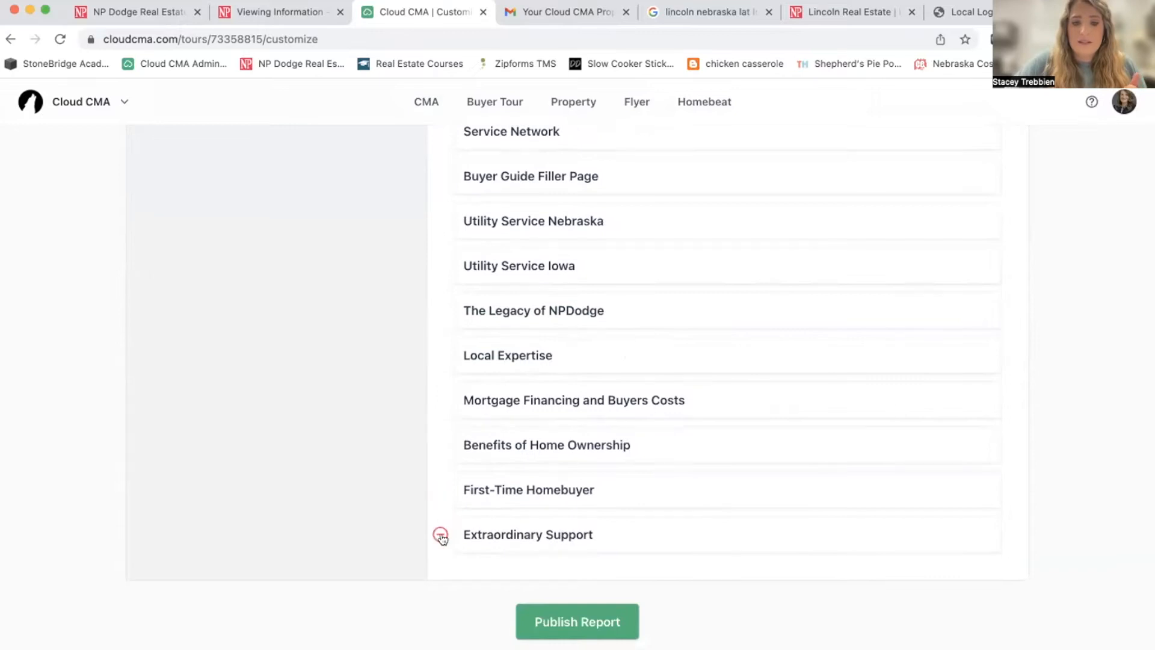
left_click(440, 535)
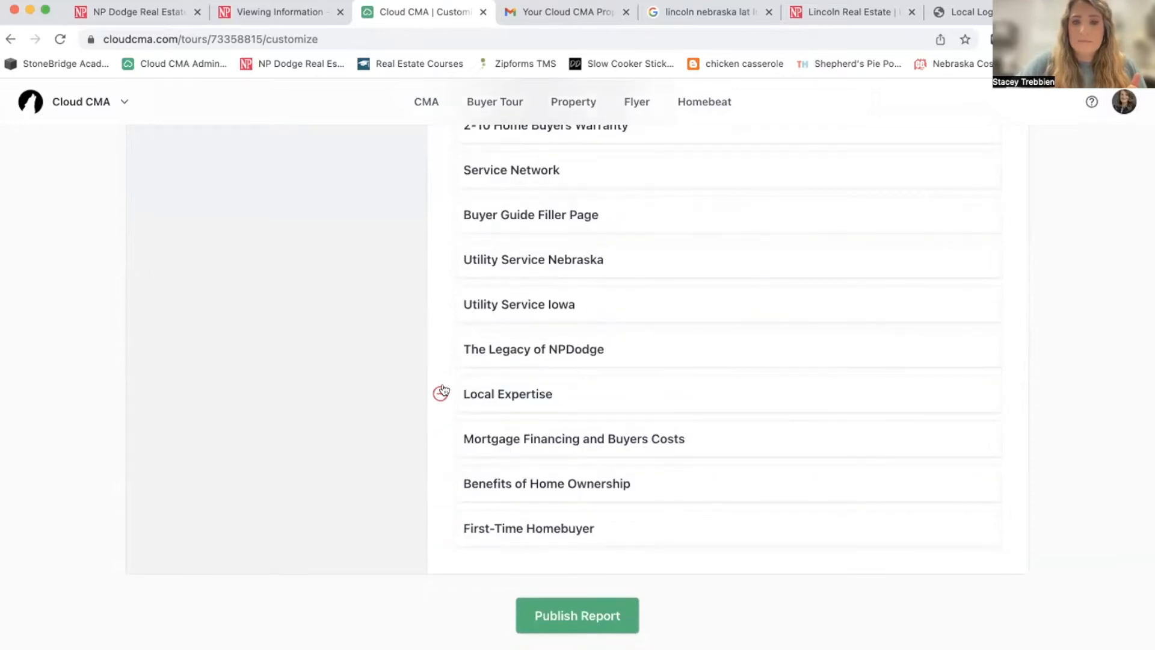
Check the remaining page order, including Disclosures to Consider, and publish the buyer tour.
scroll(443, 387, "up", 5)
scroll(444, 384, "up", 6)
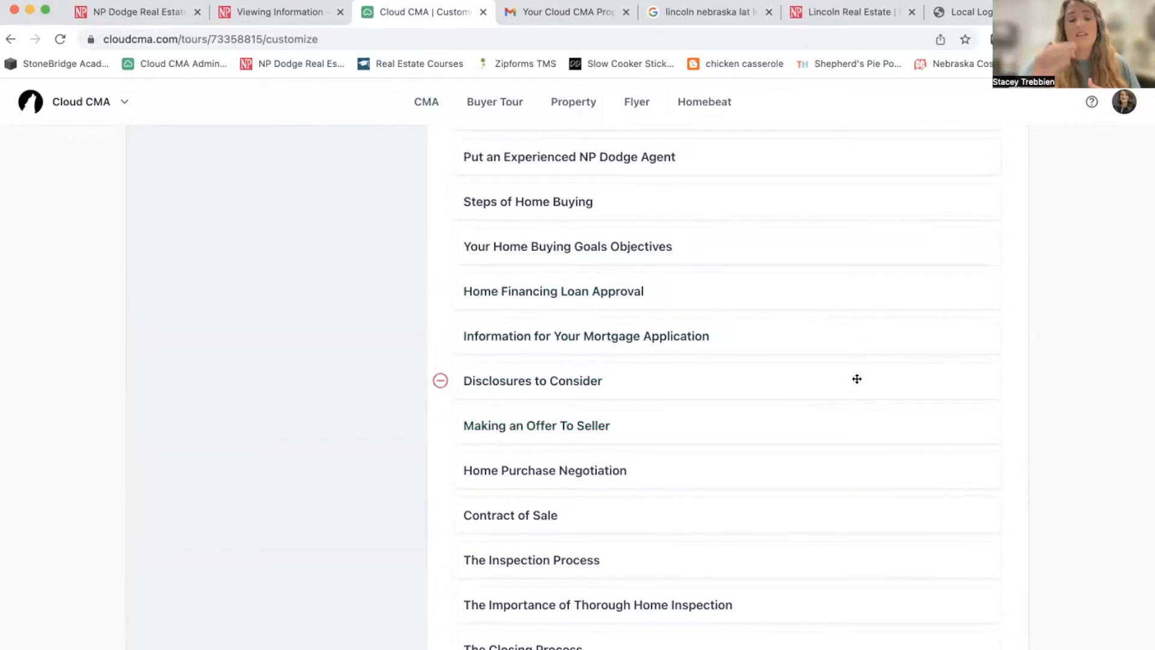
mouse_move(857, 378)
left_mouse_down()
mouse_move(851, 240)
mouse_move(855, 380)
left_mouse_up()
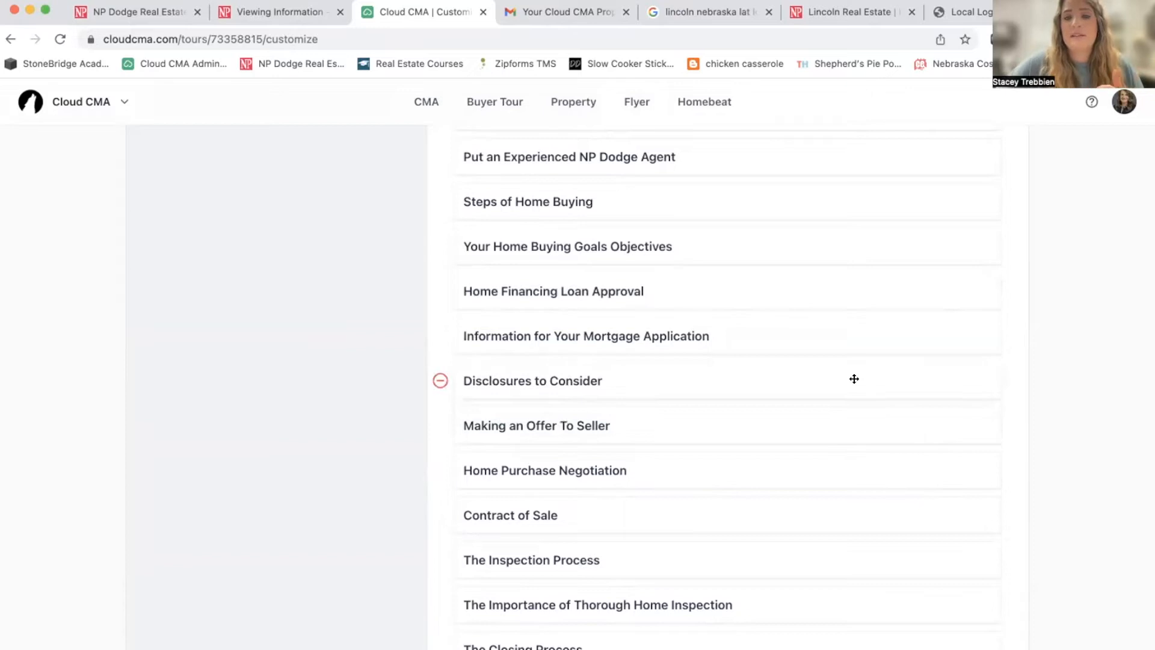
scroll(855, 378, "up", 20)
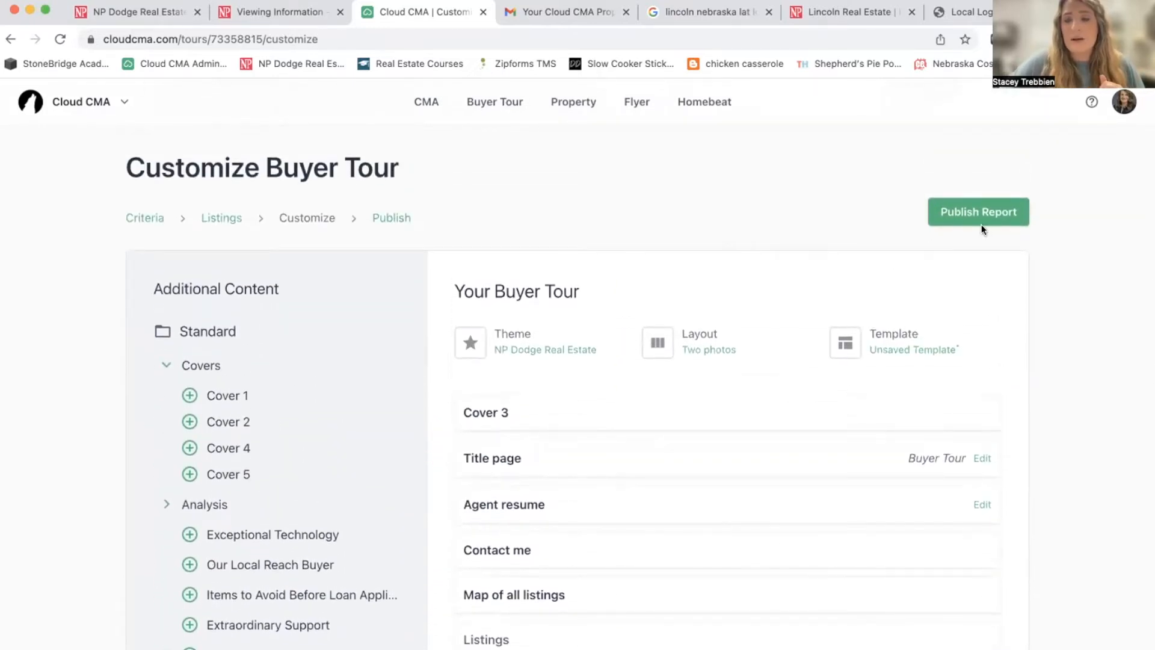
scroll(981, 225, "down", 15)
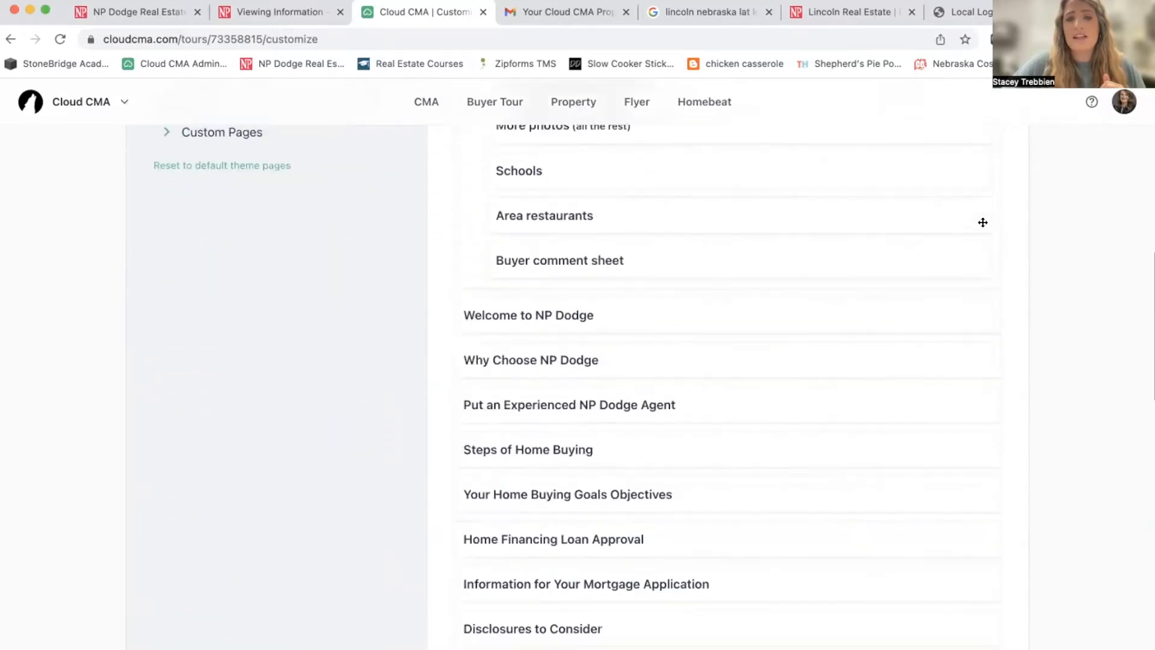
scroll(720, 443, "down", 12)
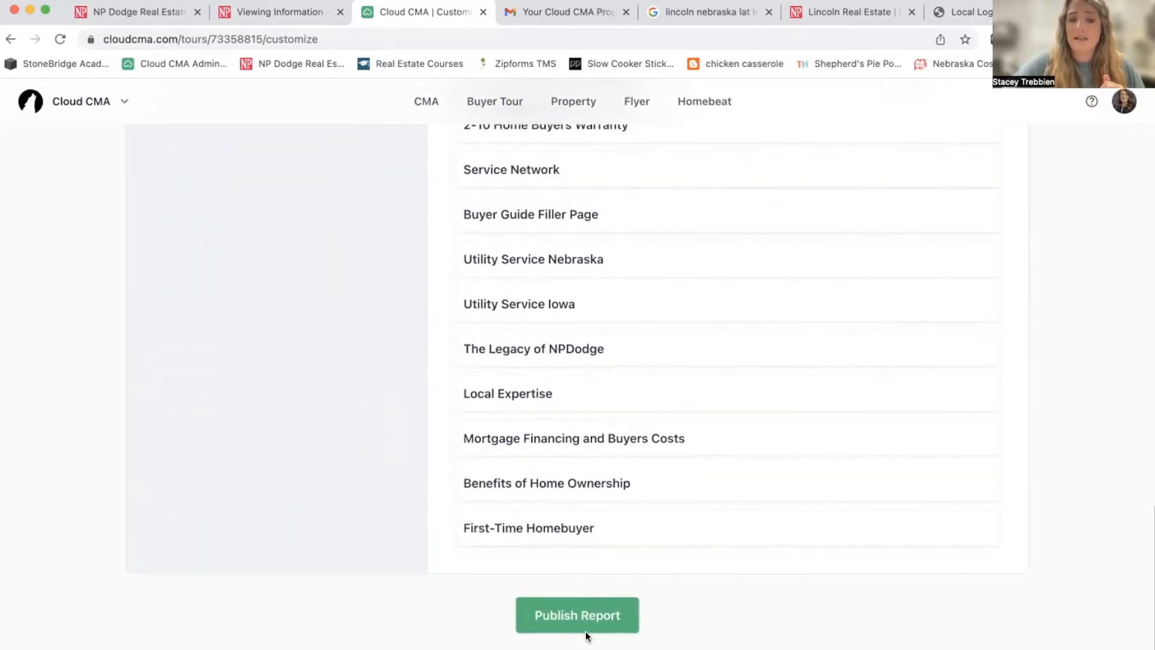
left_click(565, 617)
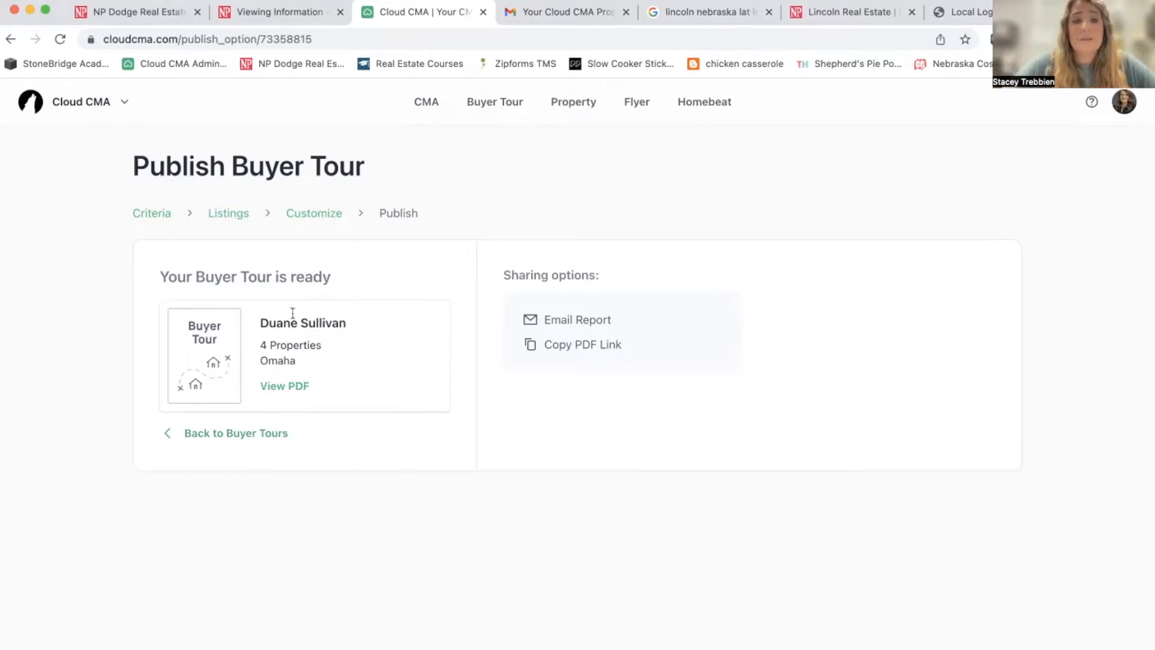
Open the published buyer tour as a PDF with View PDF.
left_click(279, 388)
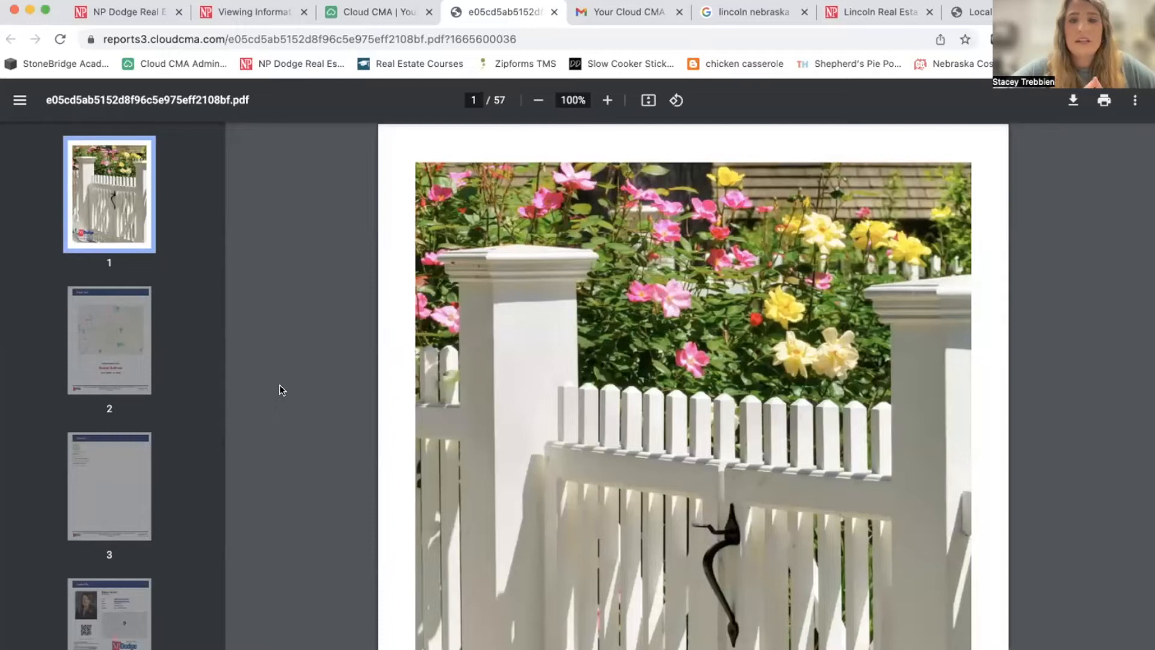
scroll(280, 390, "down", 10)
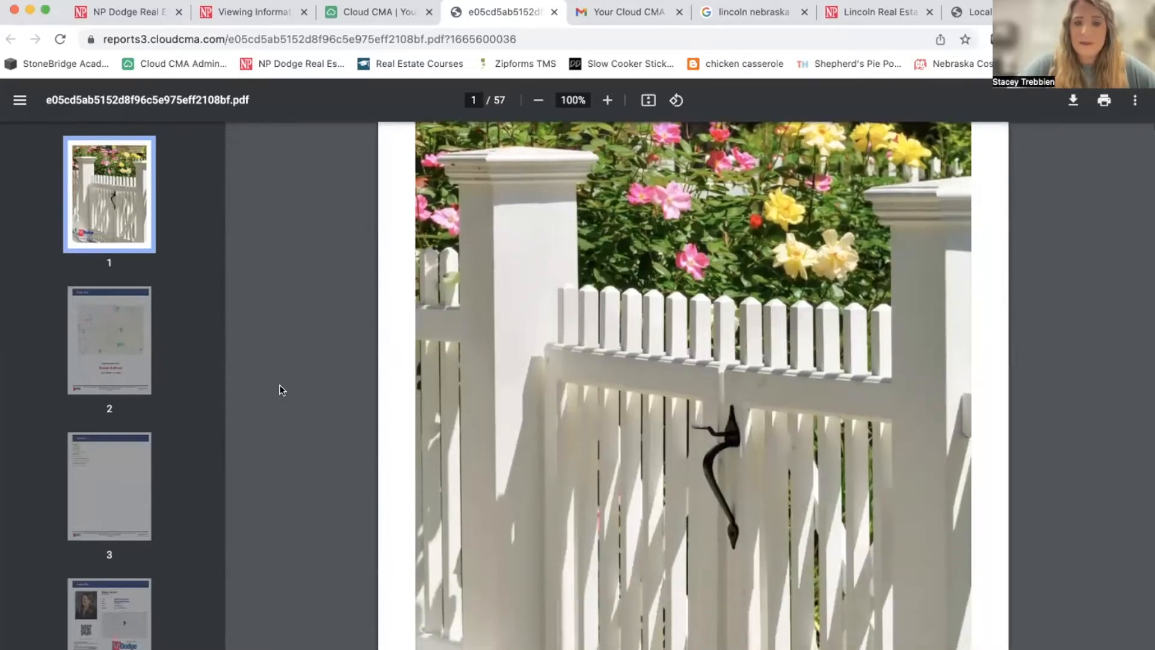
scroll(280, 390, "down", 5)
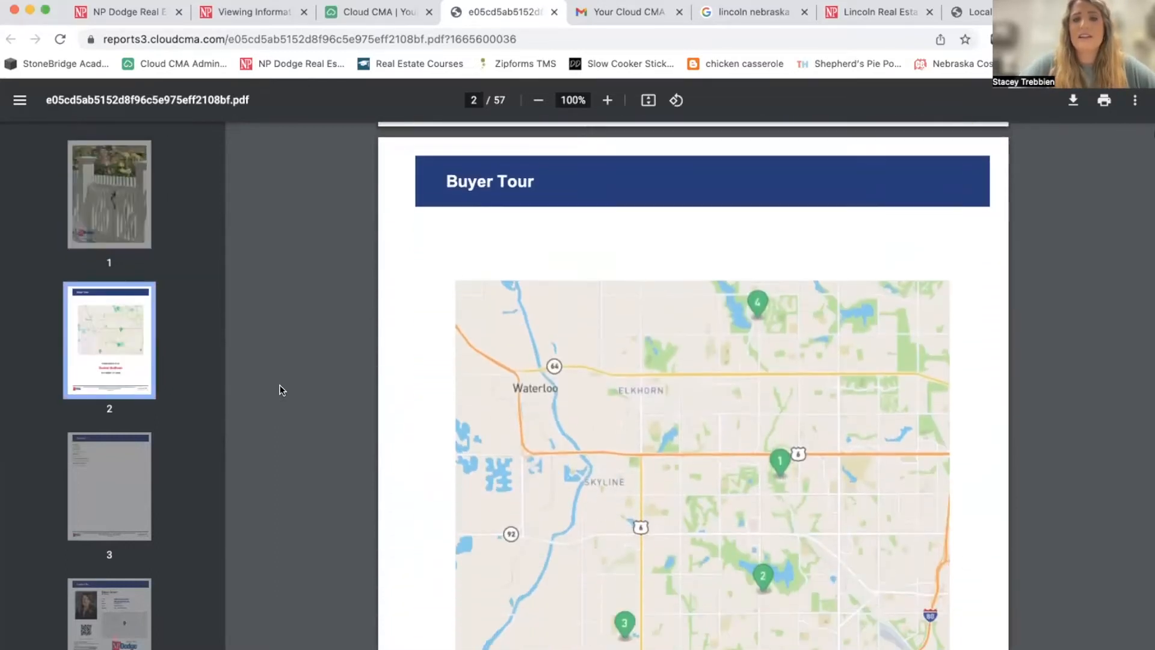
scroll(280, 390, "down", 4)
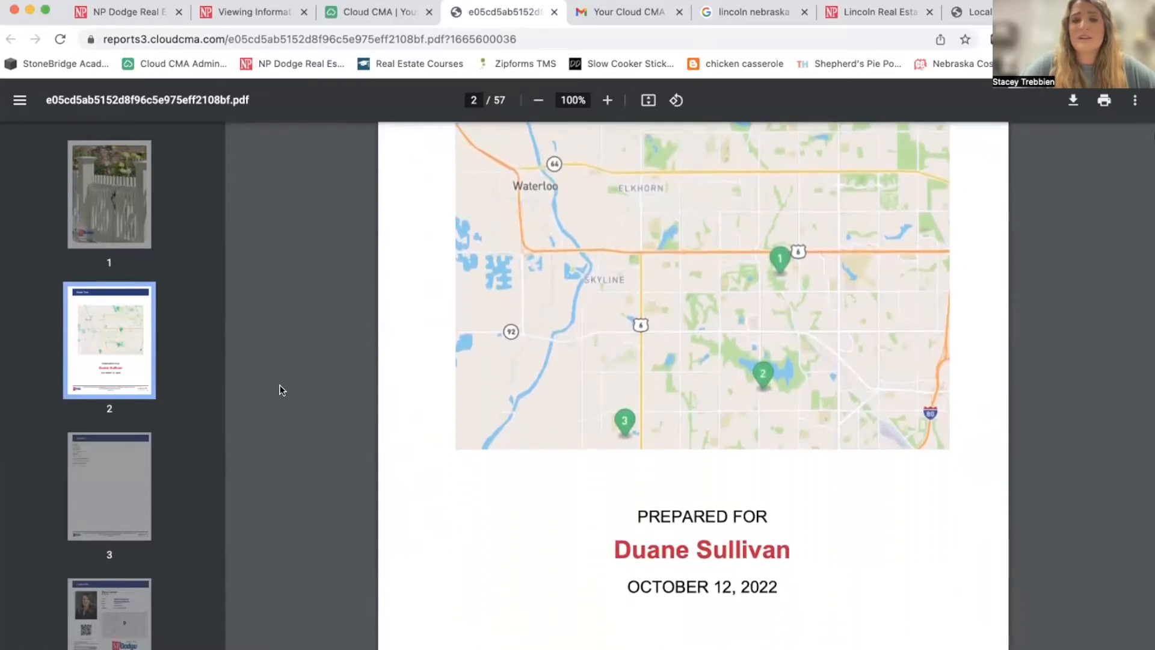
scroll(280, 390, "down", 5)
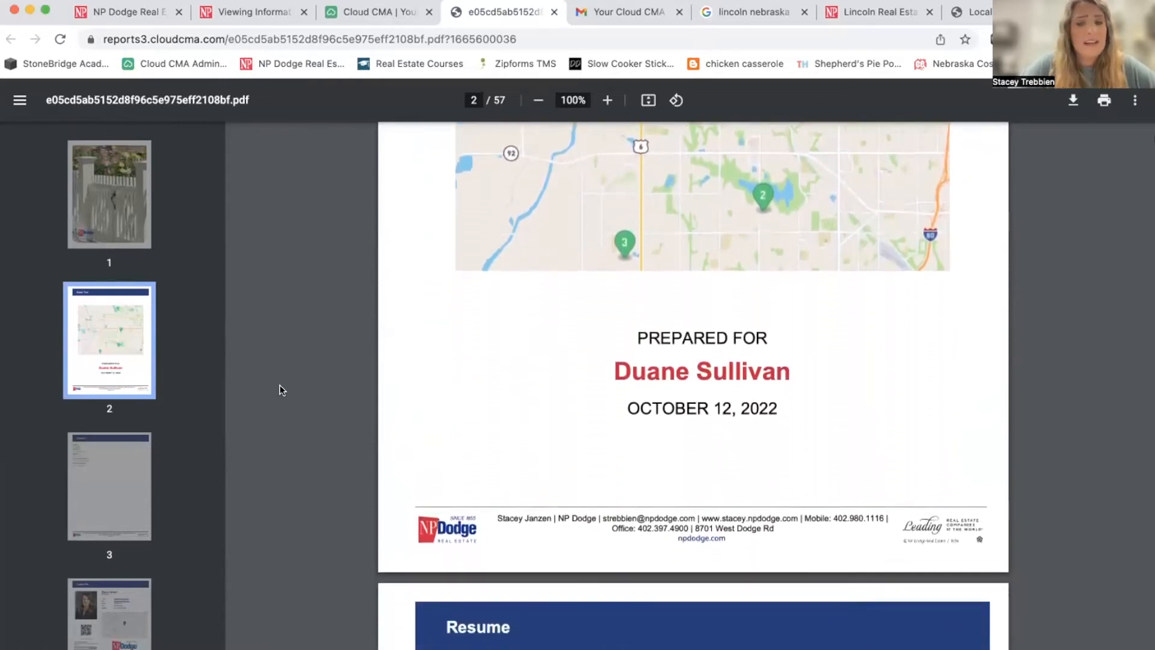
scroll(280, 390, "down", 4)
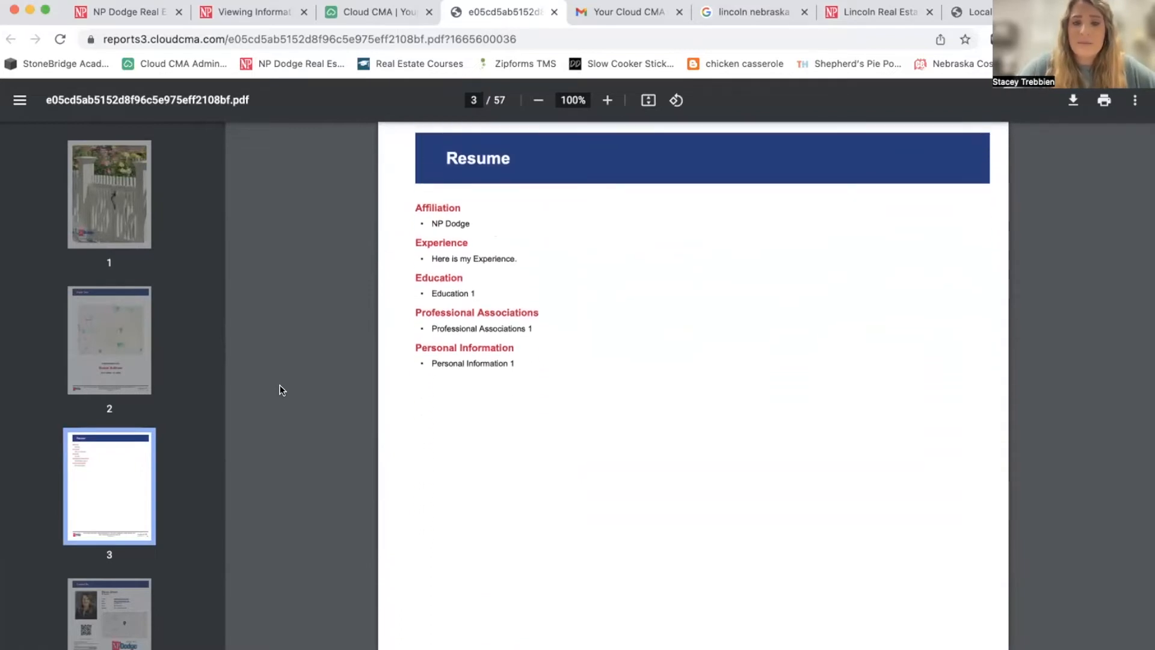
scroll(671, 464, "down", 11)
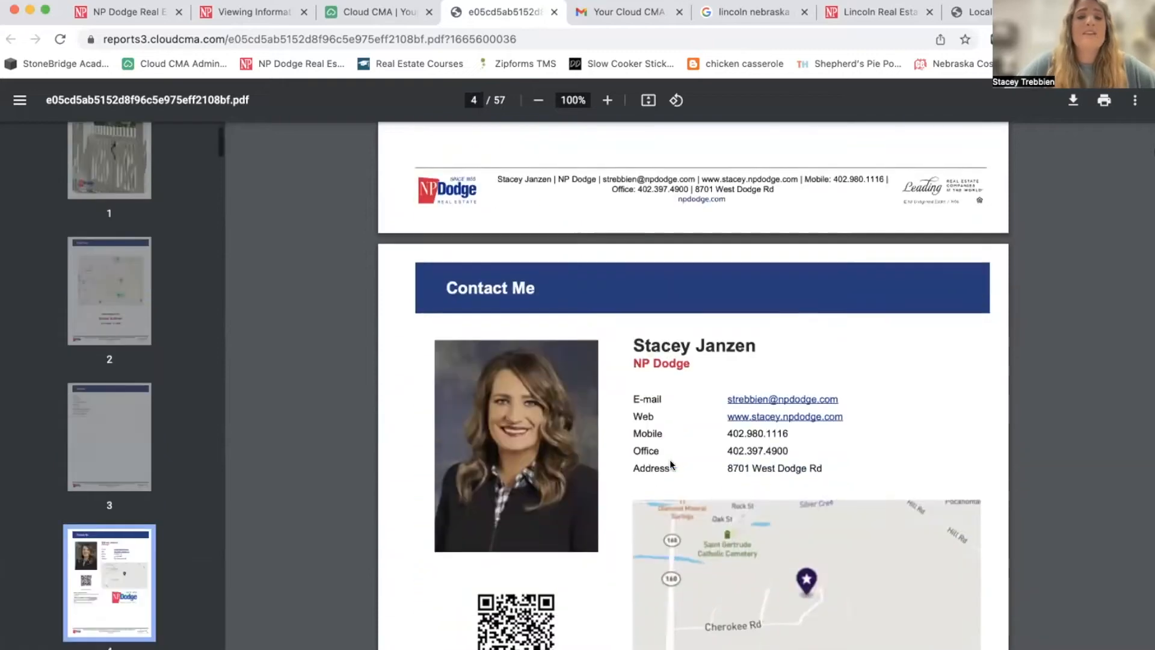
scroll(671, 463, "down", 3)
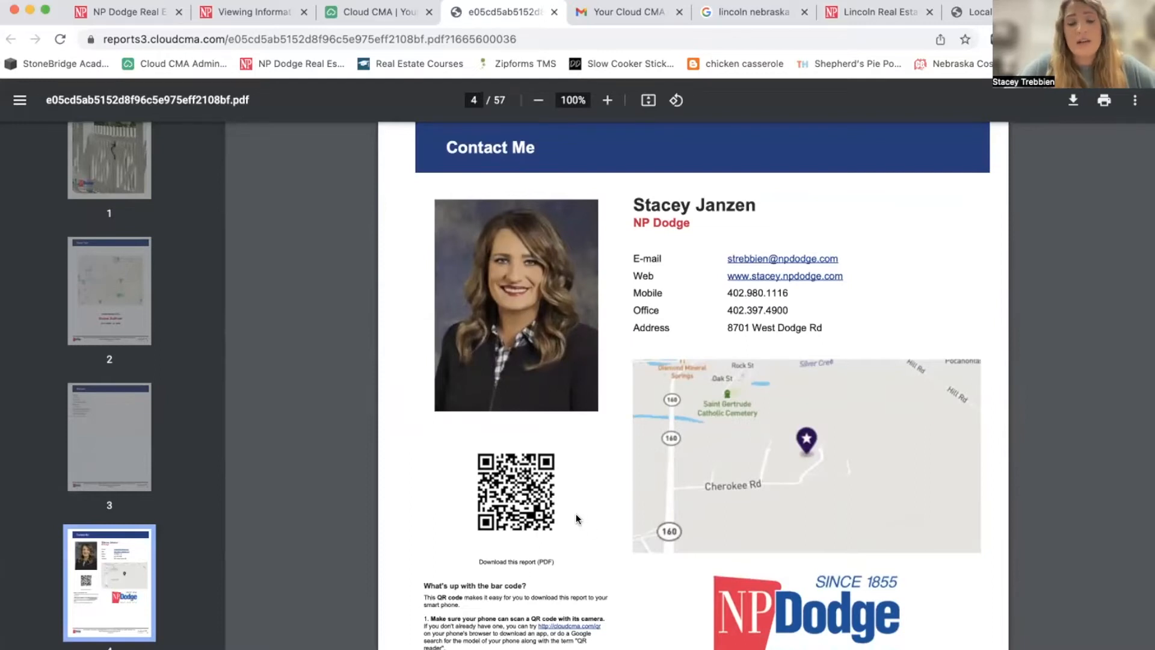
scroll(576, 518, "down", 3)
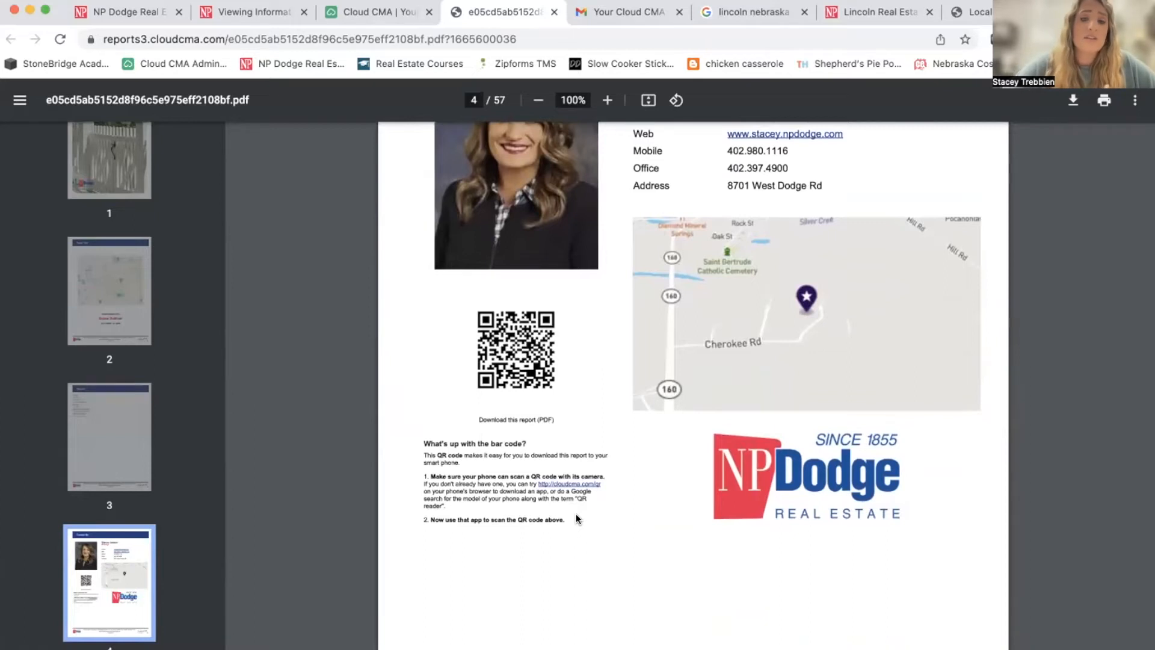
scroll(576, 516, "down", 8)
scroll(576, 514, "down", 6)
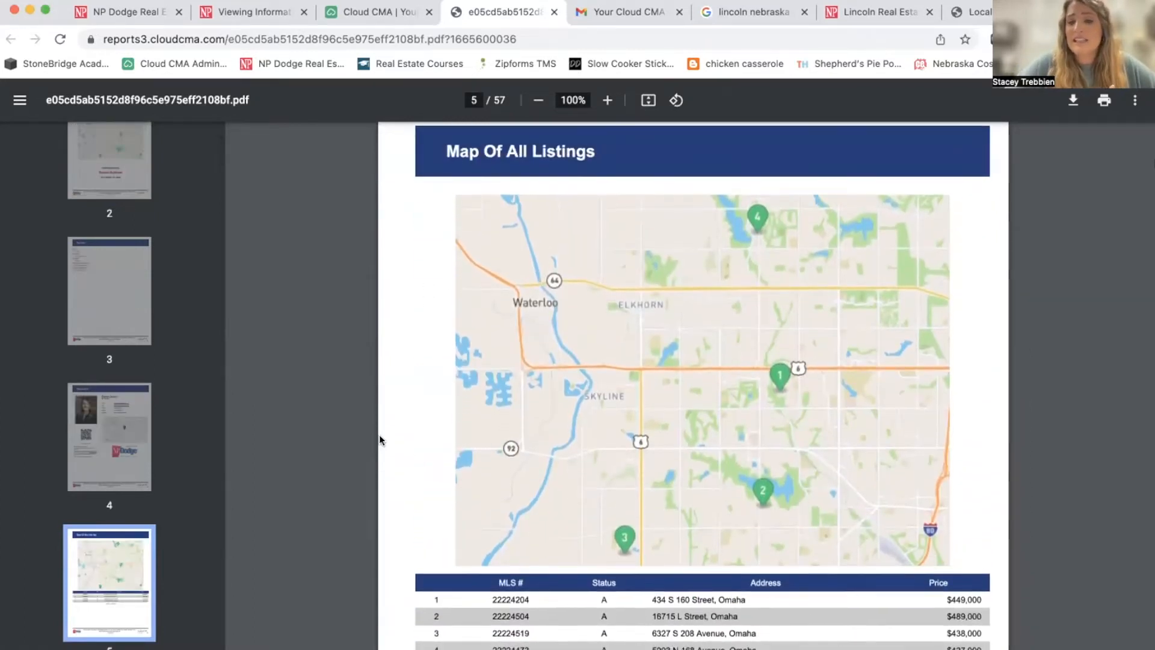
scroll(379, 435, "down", 1)
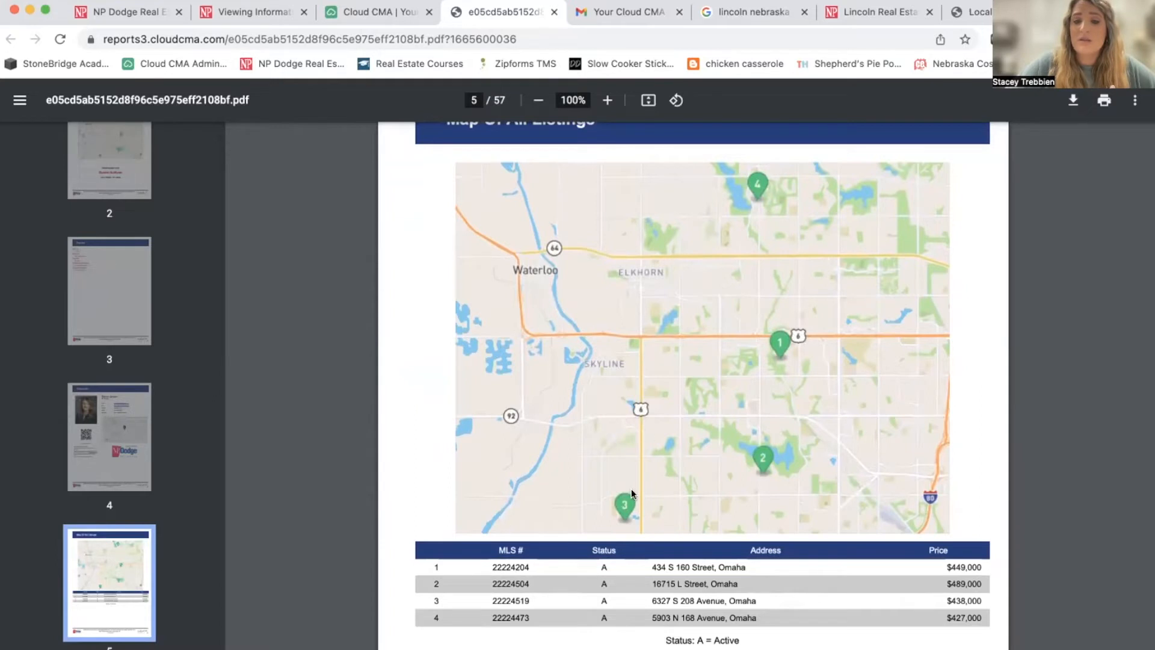
scroll(631, 489, "down", 10)
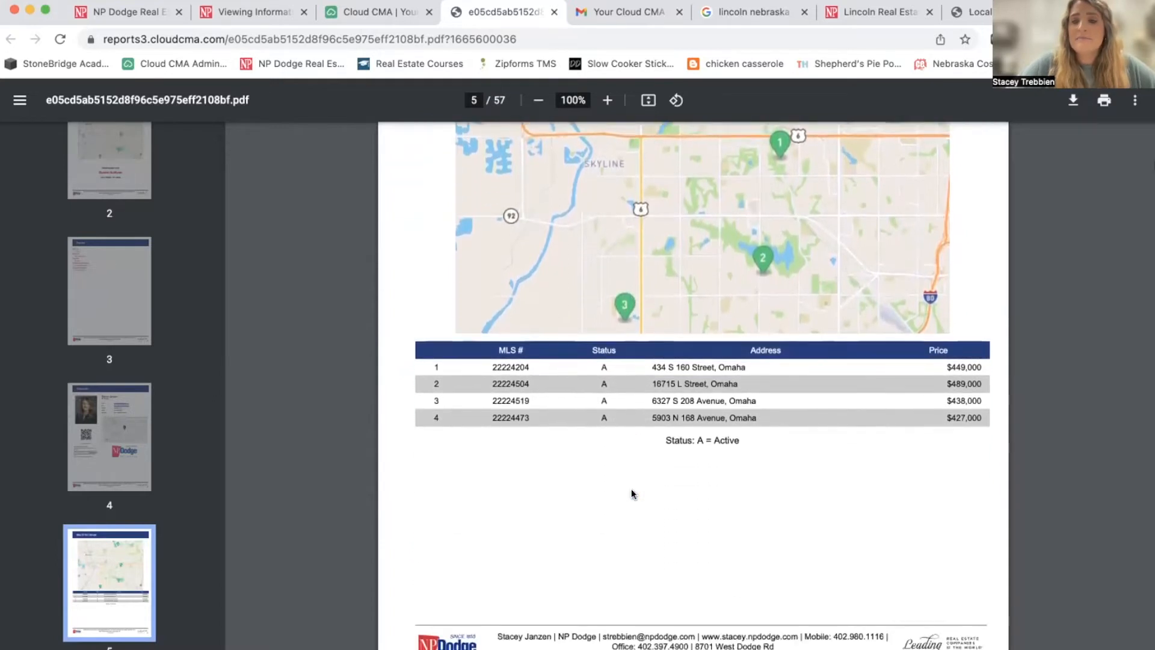
scroll(631, 489, "down", 3)
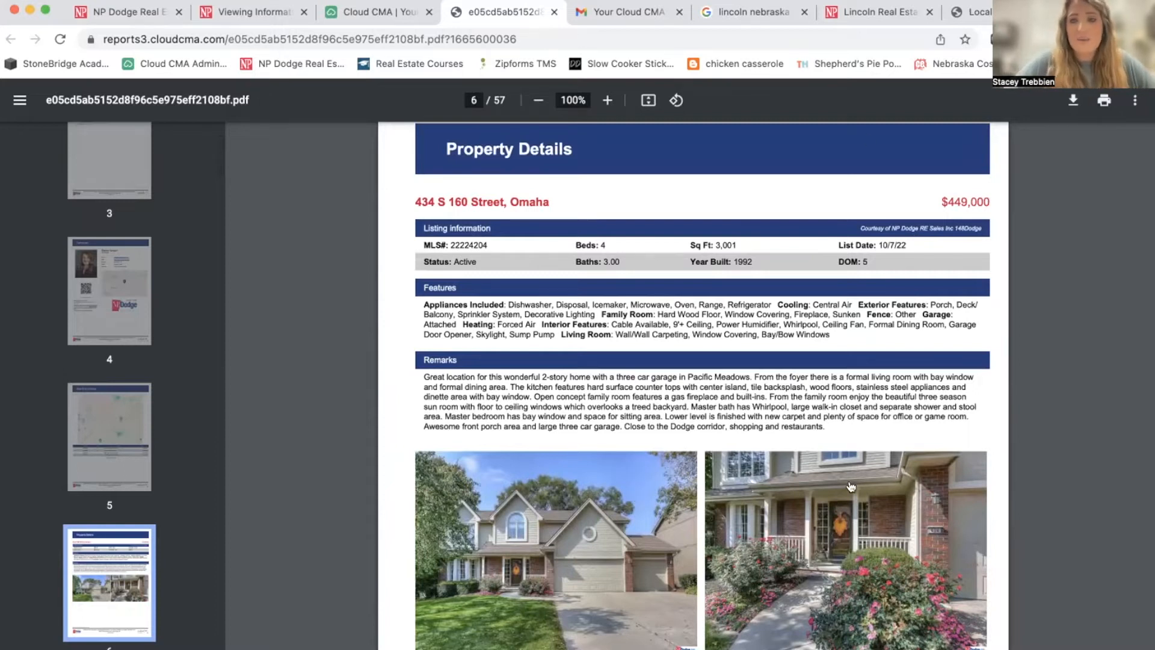
scroll(807, 569, "down", 6)
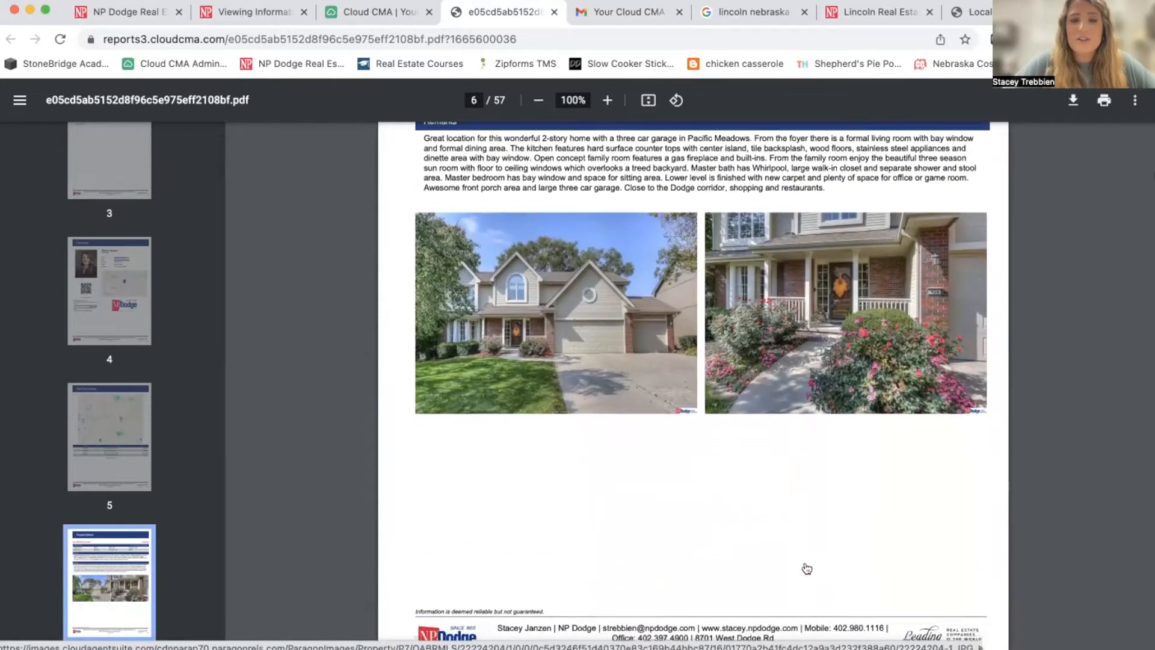
scroll(807, 568, "down", 12)
scroll(807, 569, "down", 12)
scroll(807, 569, "down", 12)
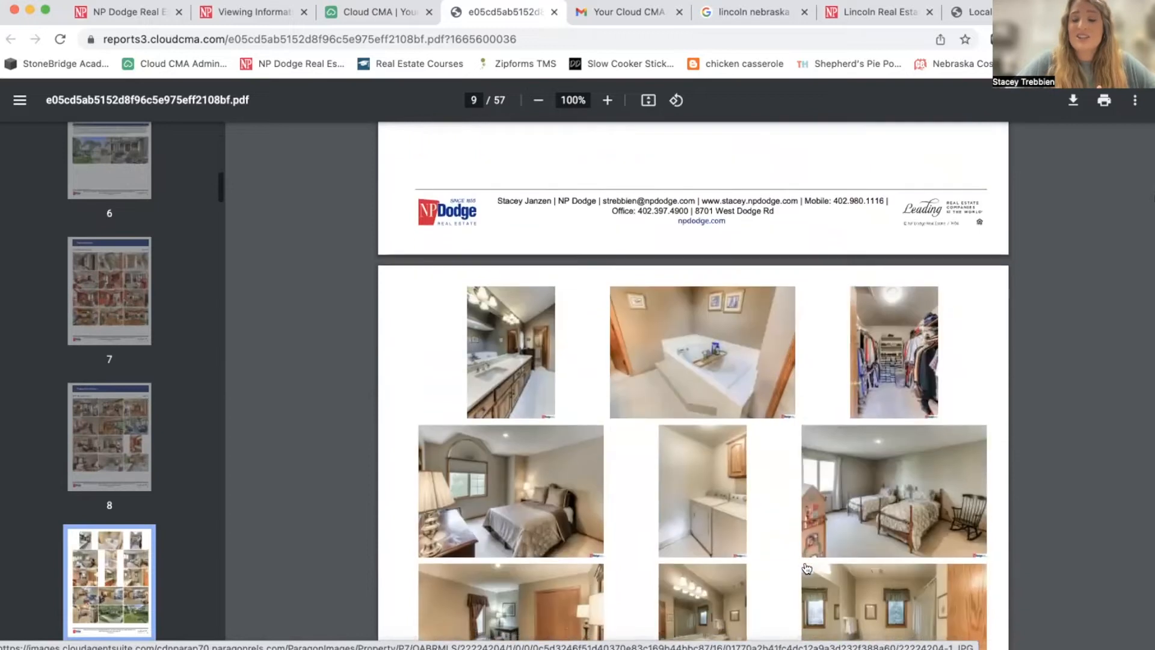
scroll(807, 569, "down", 12)
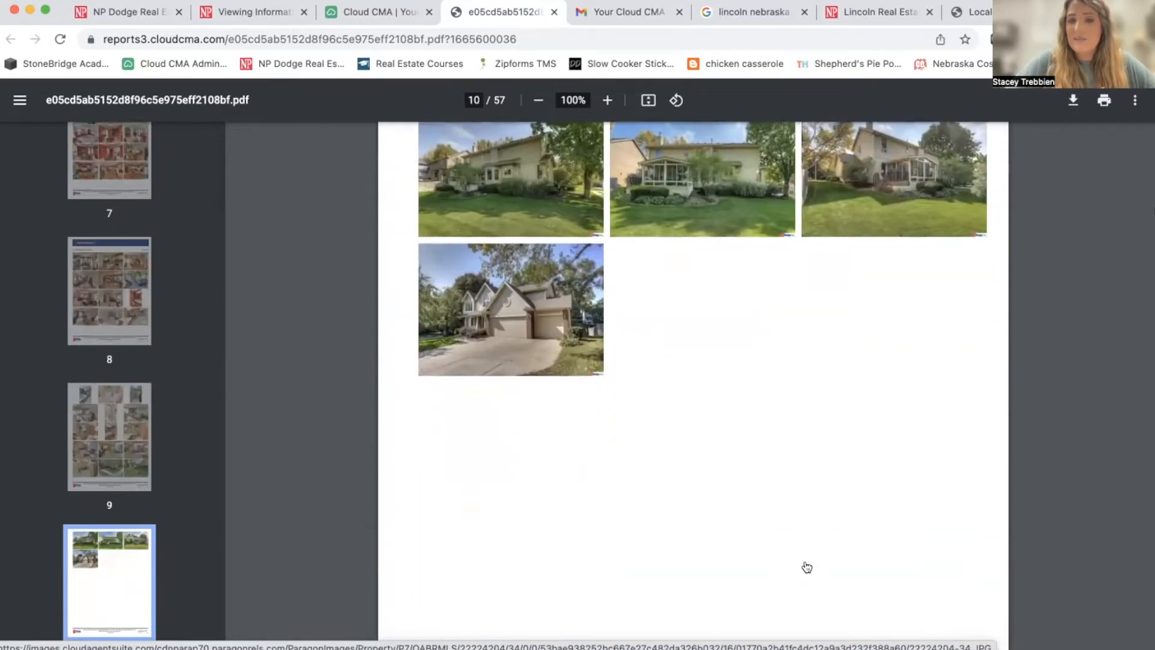
scroll(807, 569, "down", 12)
scroll(807, 567, "up", 2)
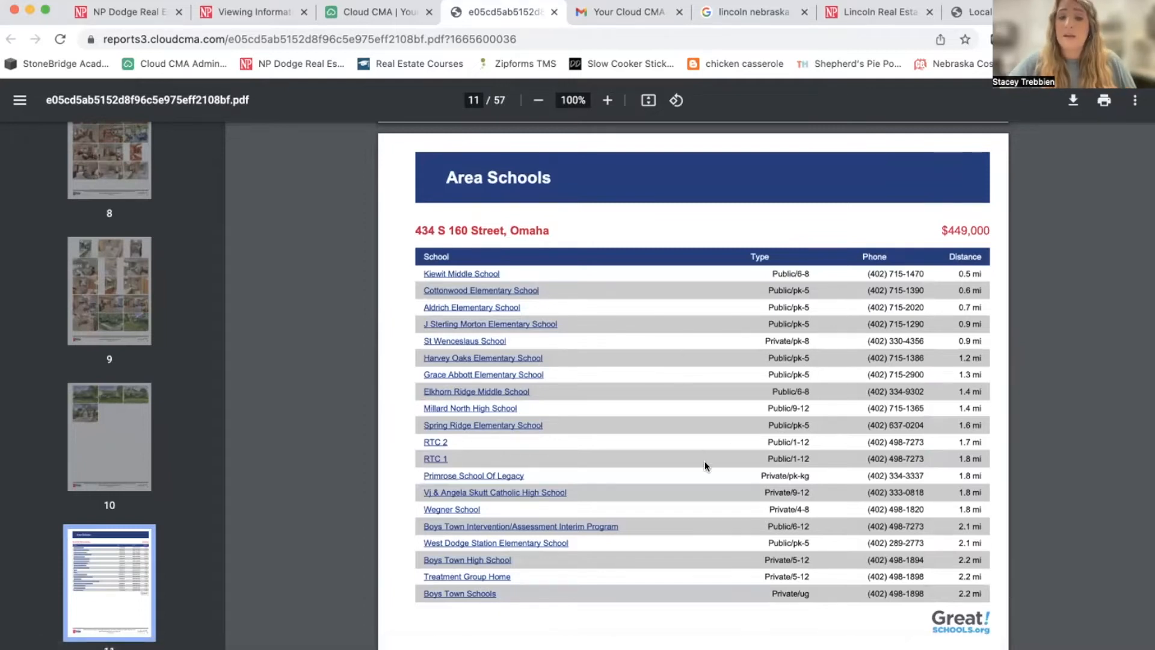
scroll(704, 462, "down", 1)
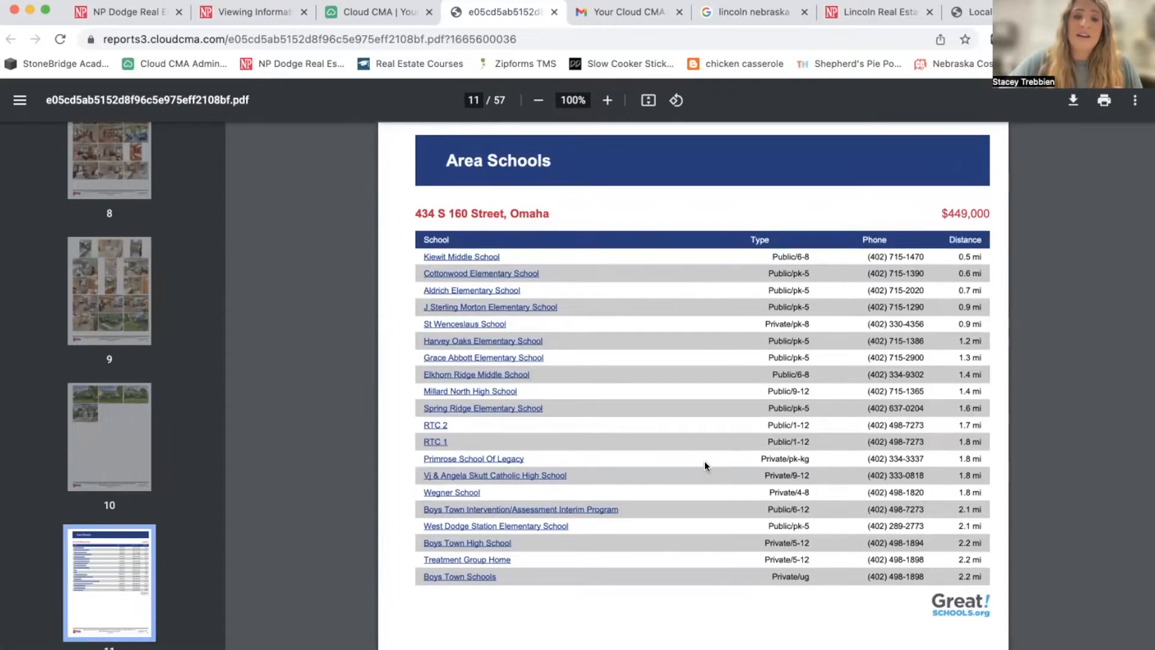
scroll(705, 465, "down", 10)
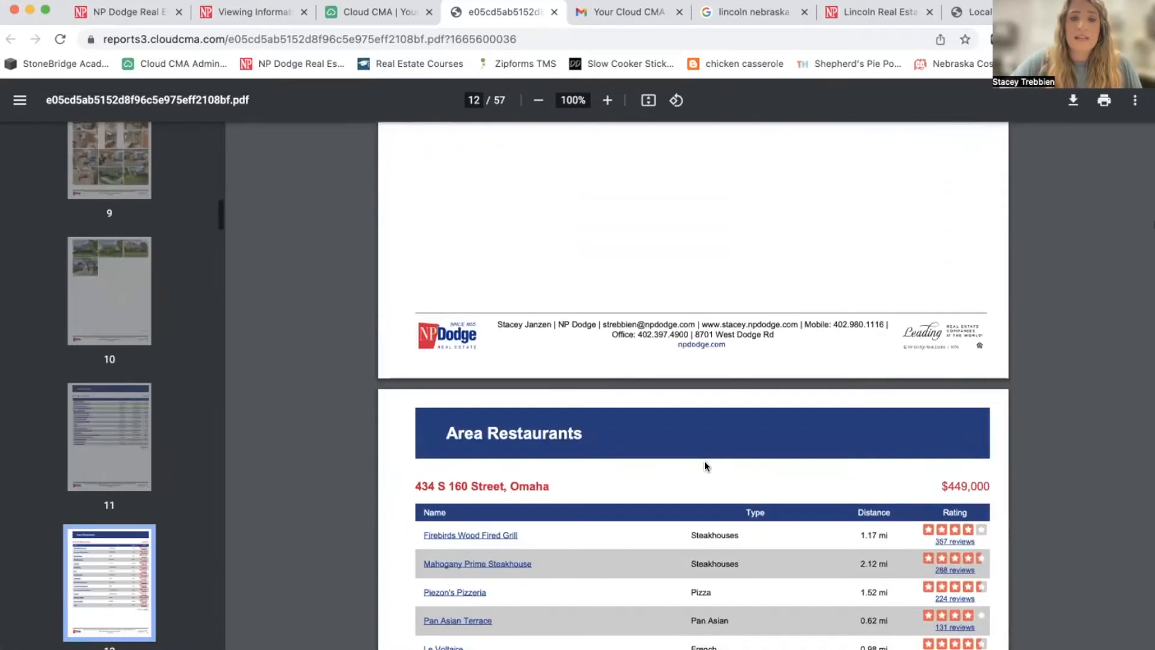
scroll(705, 463, "down", 5)
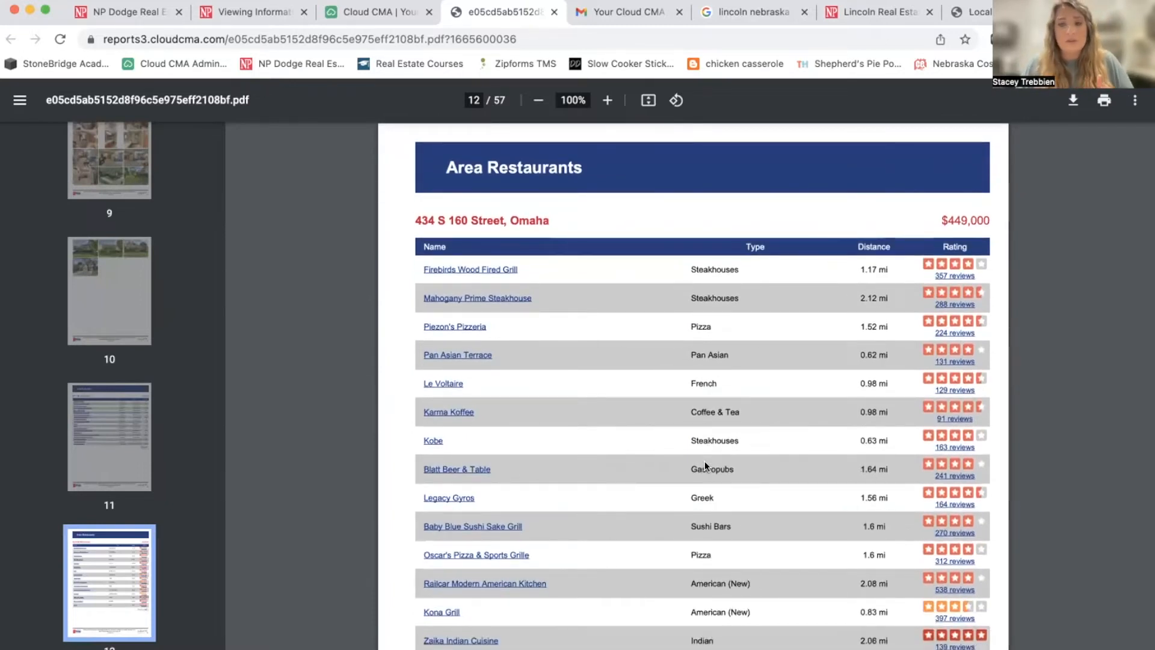
scroll(705, 461, "down", 10)
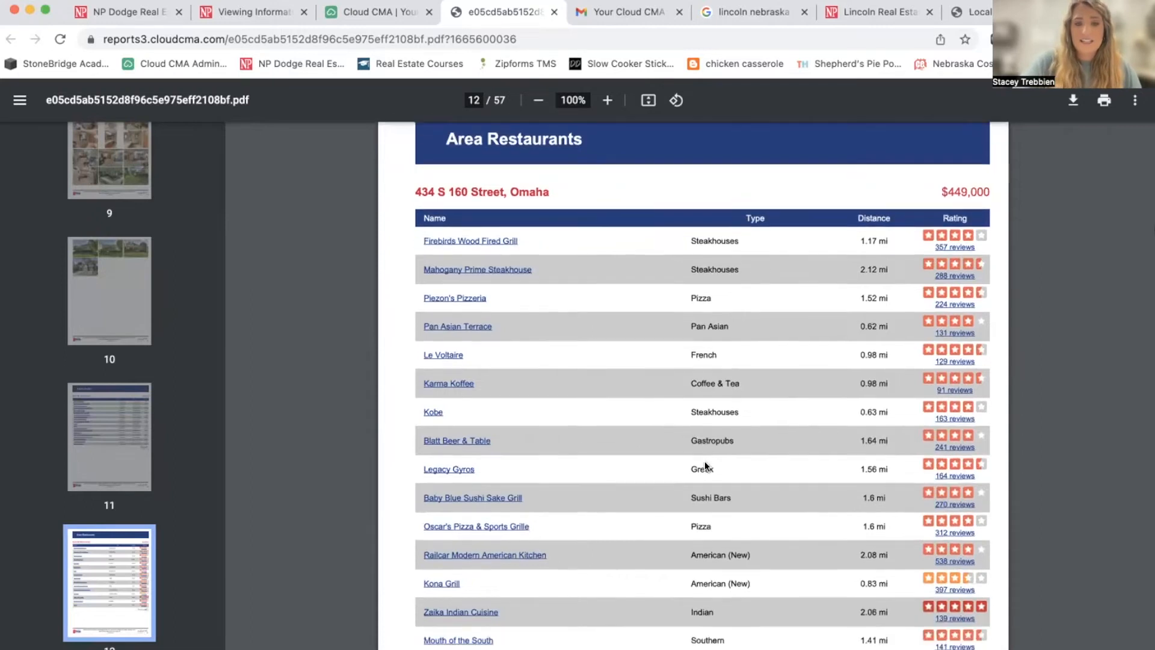
scroll(706, 461, "down", 6)
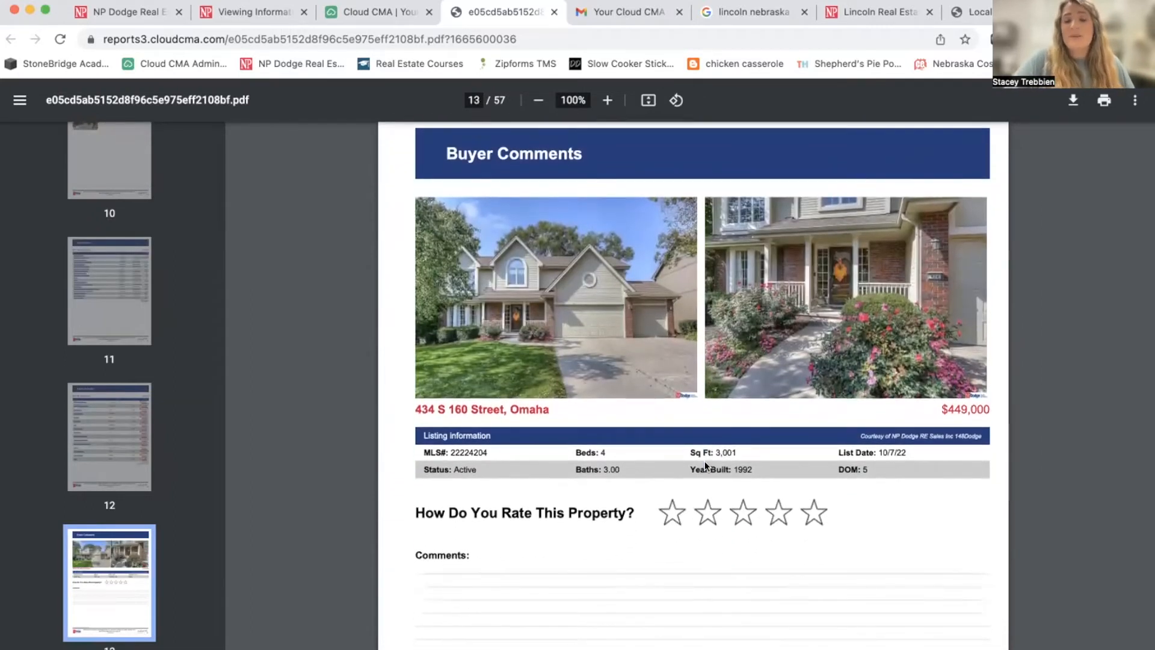
scroll(706, 461, "down", 2)
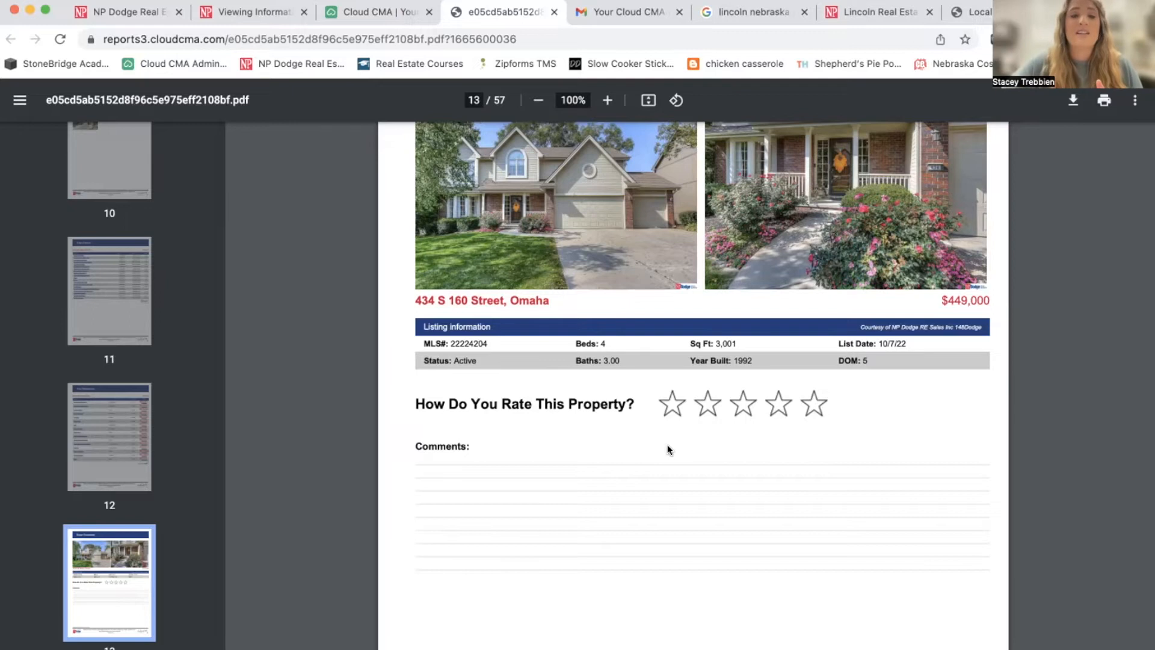
scroll(668, 450, "down", 5)
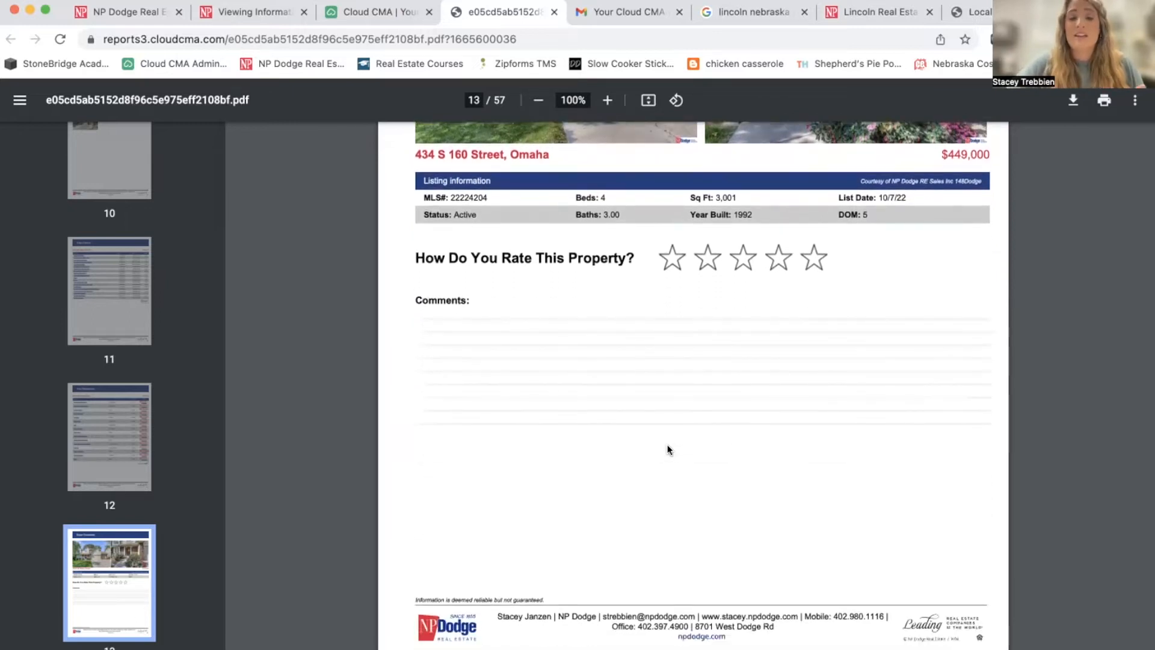
scroll(668, 449, "down", 20)
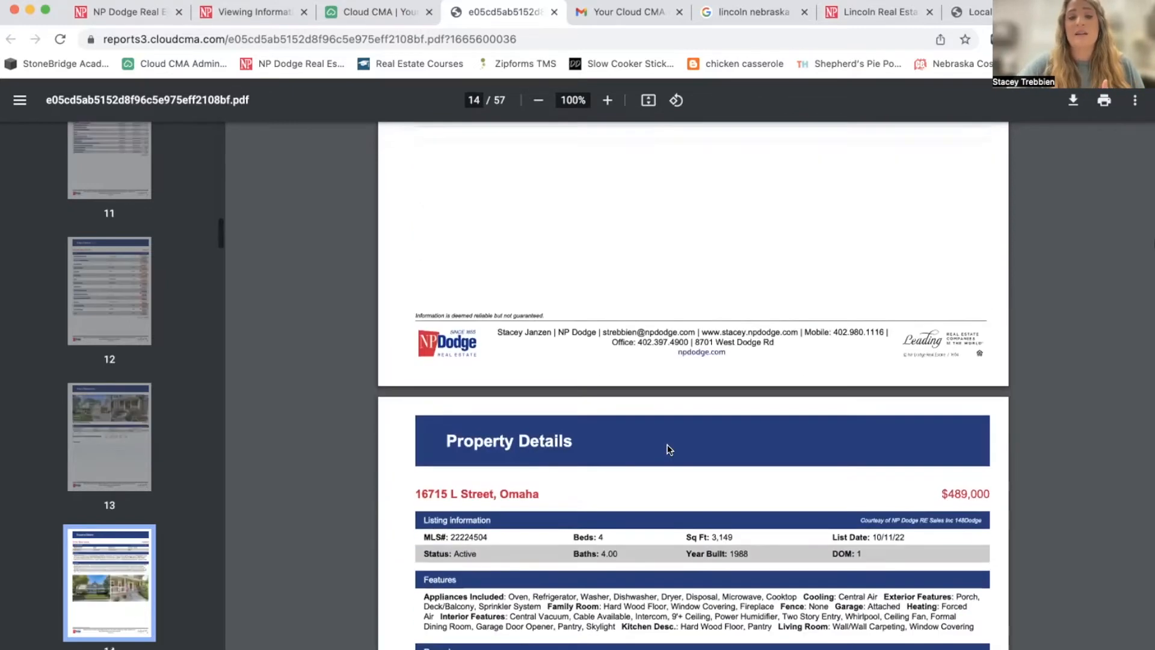
scroll(668, 450, "down", 20)
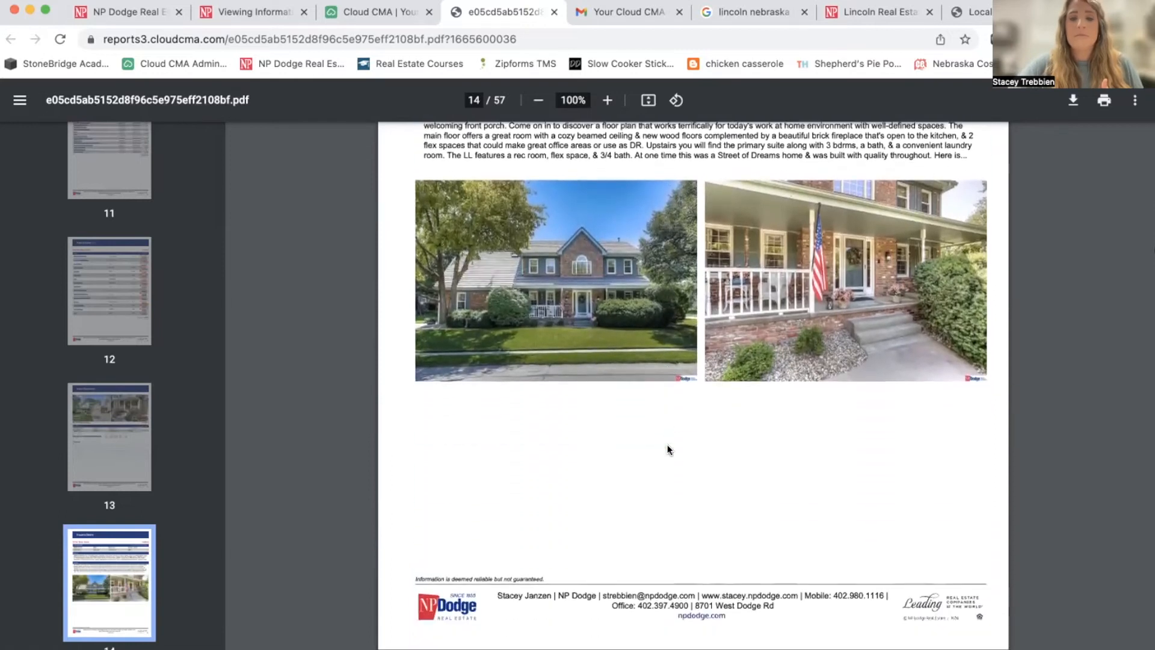
scroll(667, 448, "down", 20)
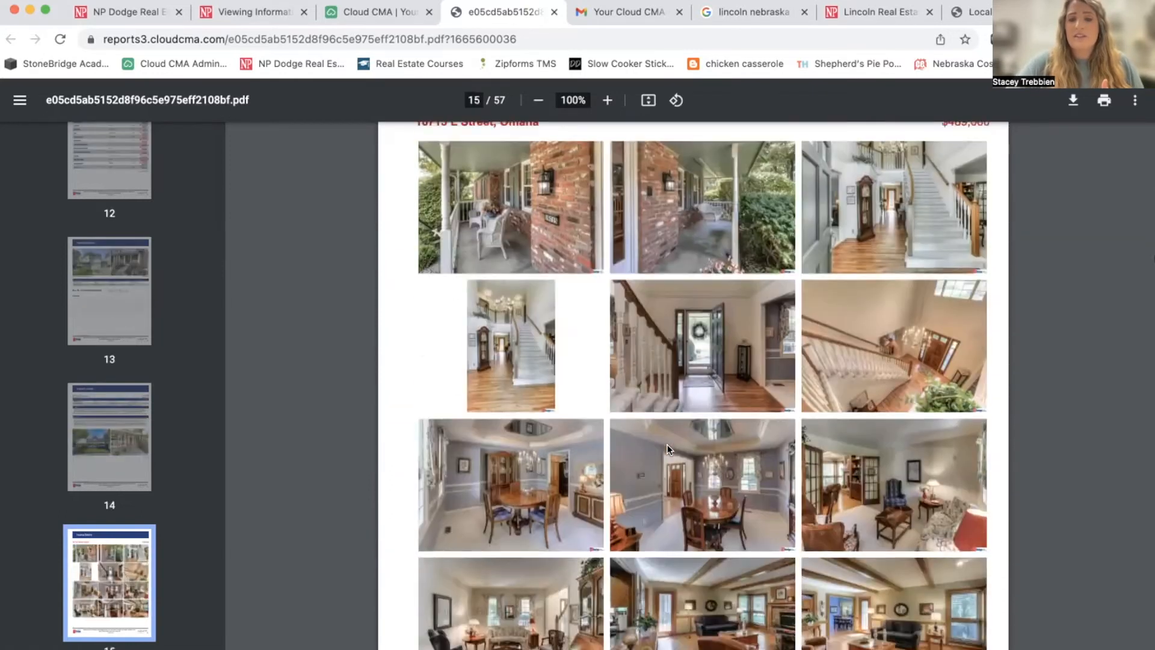
scroll(667, 448, "down", 20)
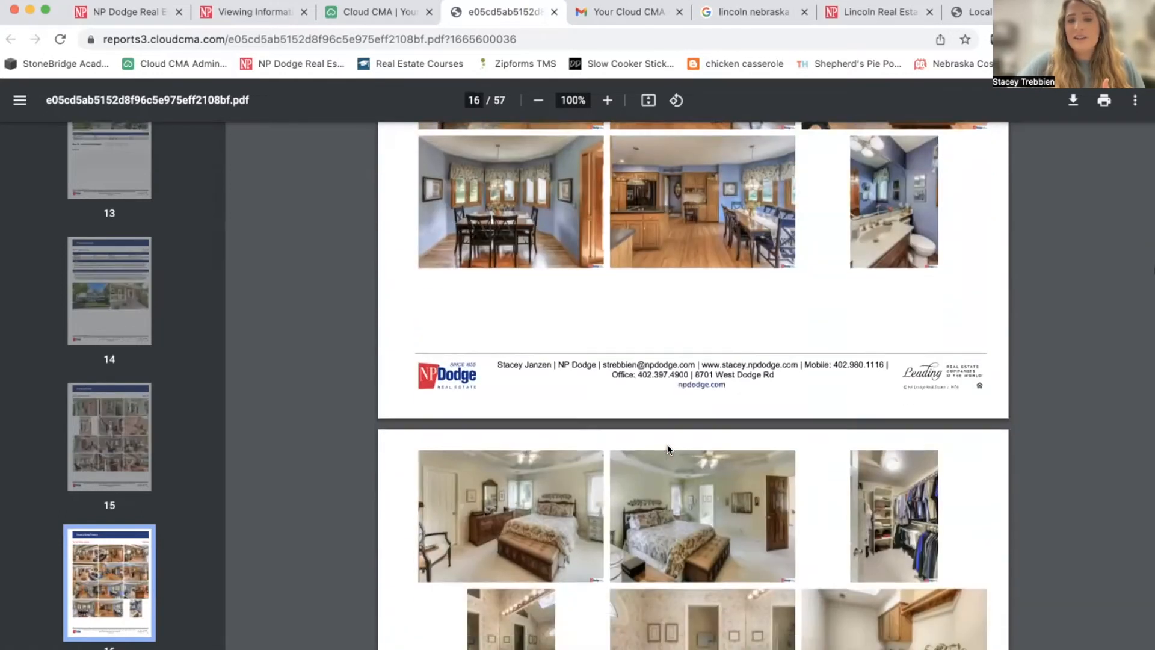
scroll(666, 448, "down", 20)
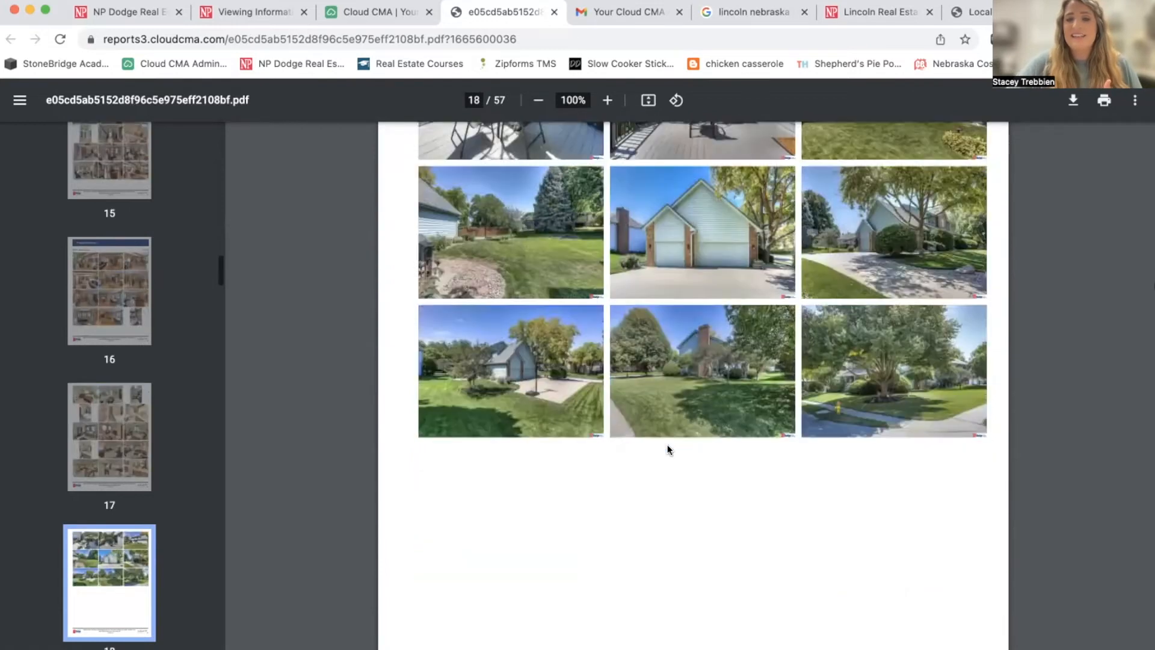
scroll(667, 448, "up", 3)
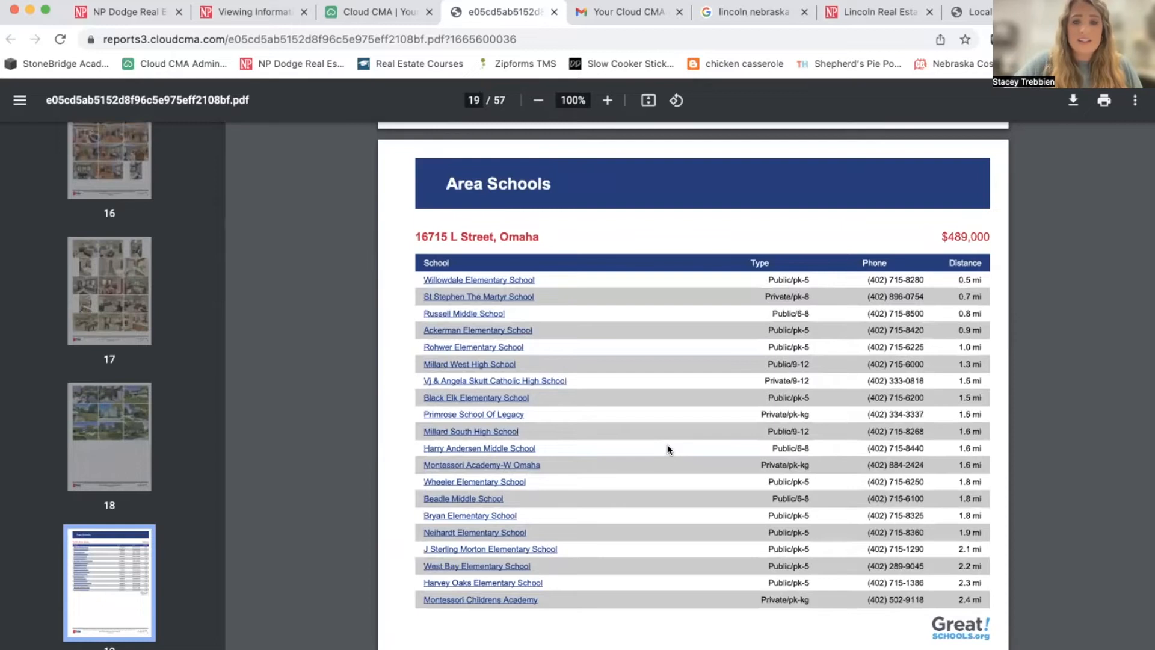
scroll(668, 448, "down", 10)
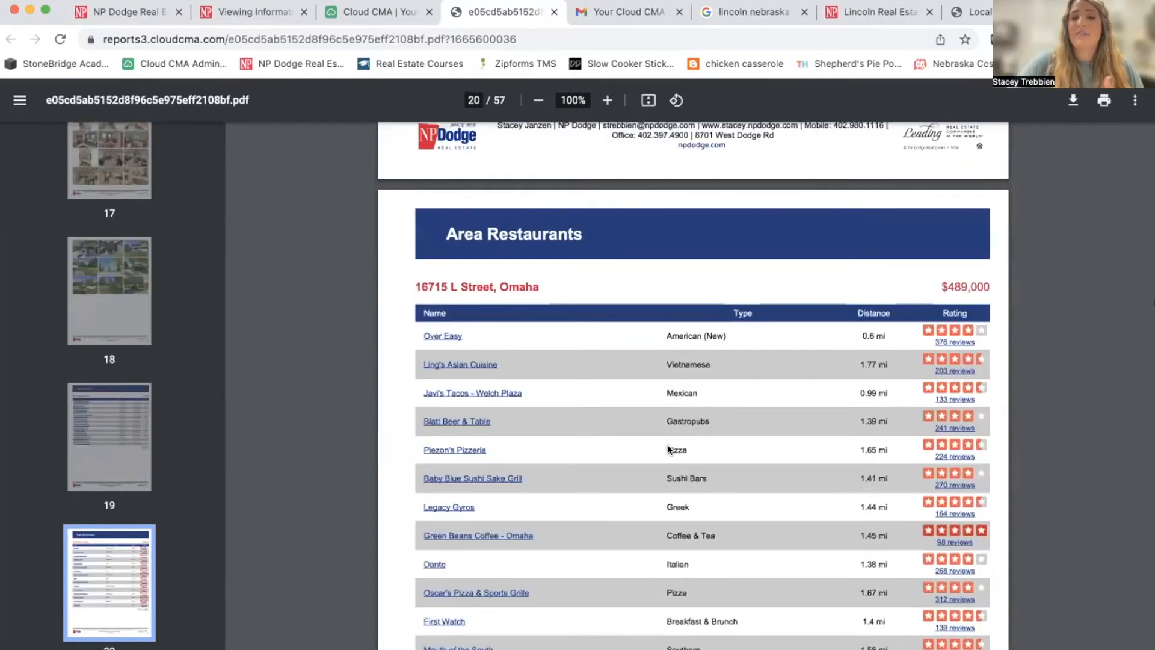
scroll(667, 449, "down", 2)
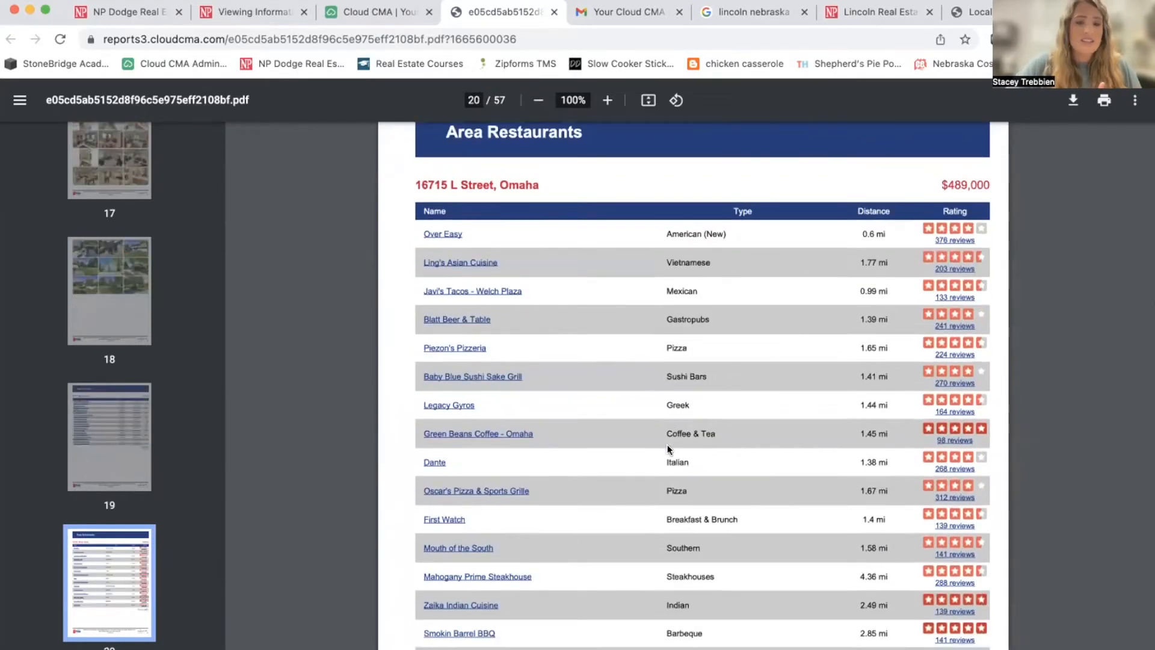
scroll(667, 446, "down", 6)
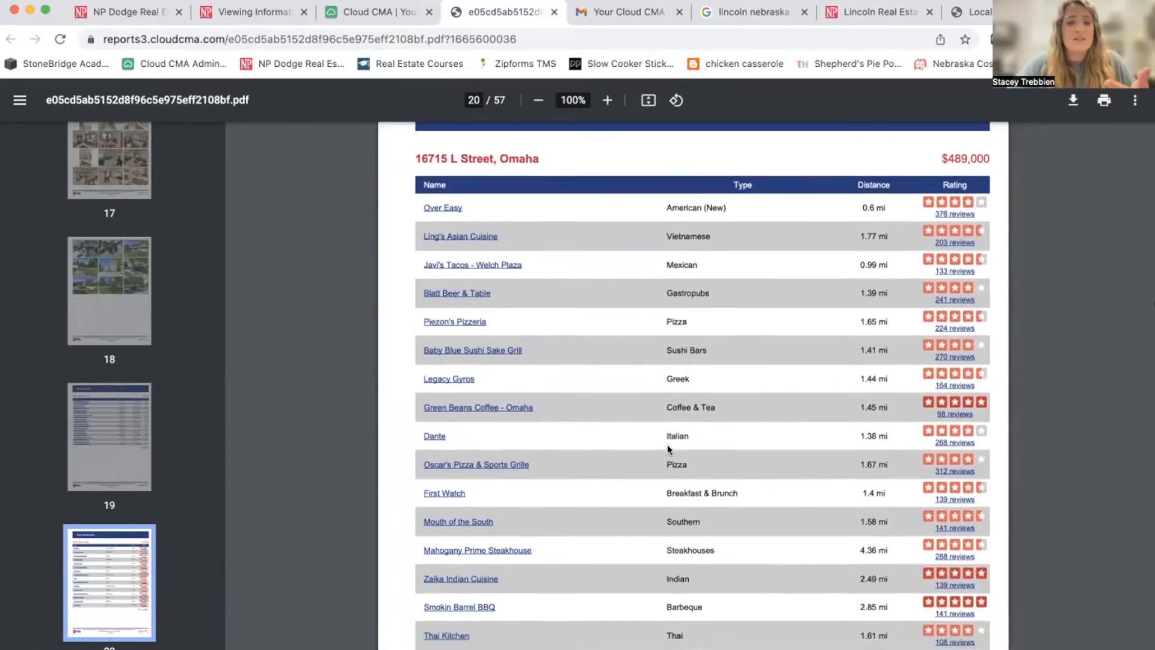
scroll(668, 447, "down", 12)
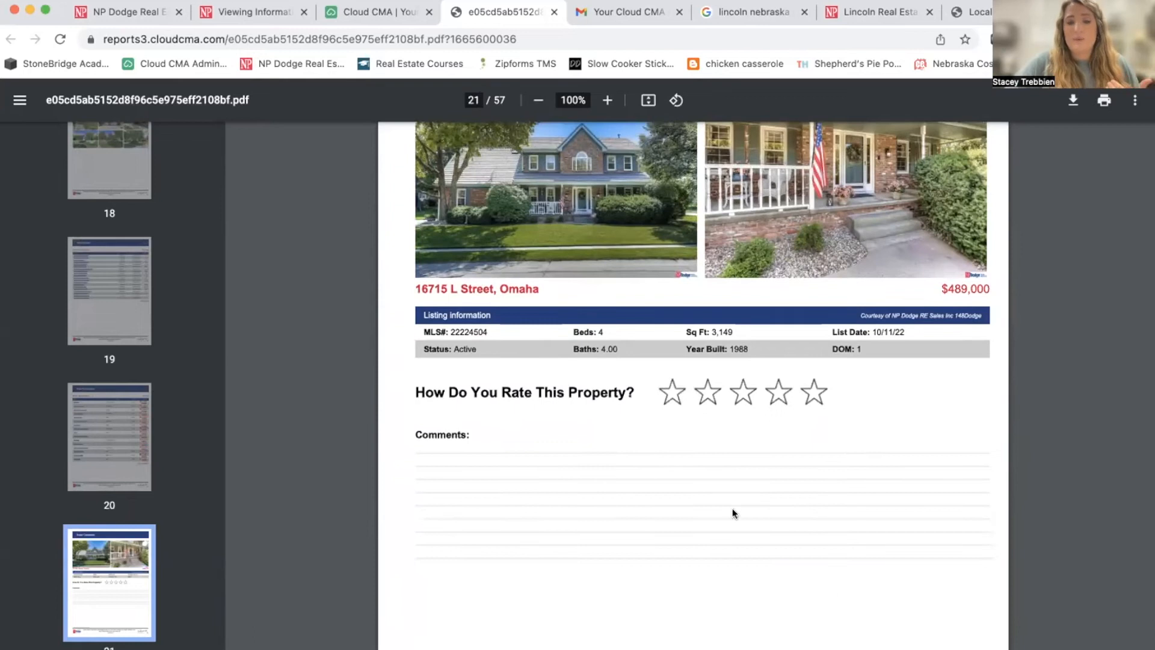
scroll(732, 509, "down", 1)
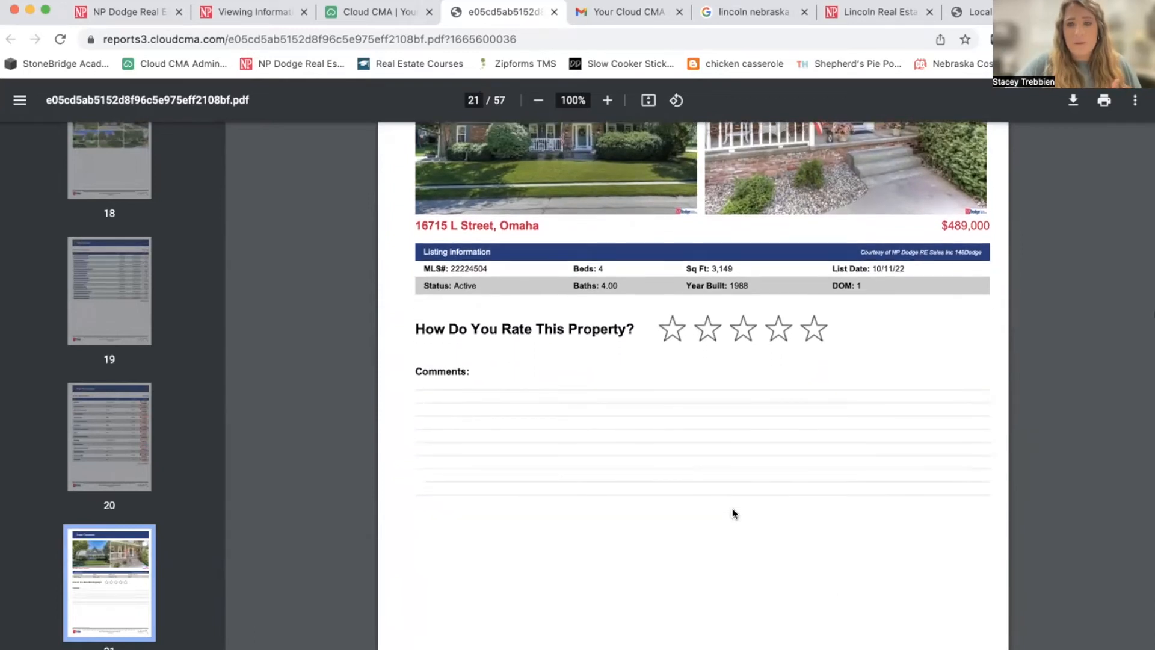
scroll(732, 511, "down", 1)
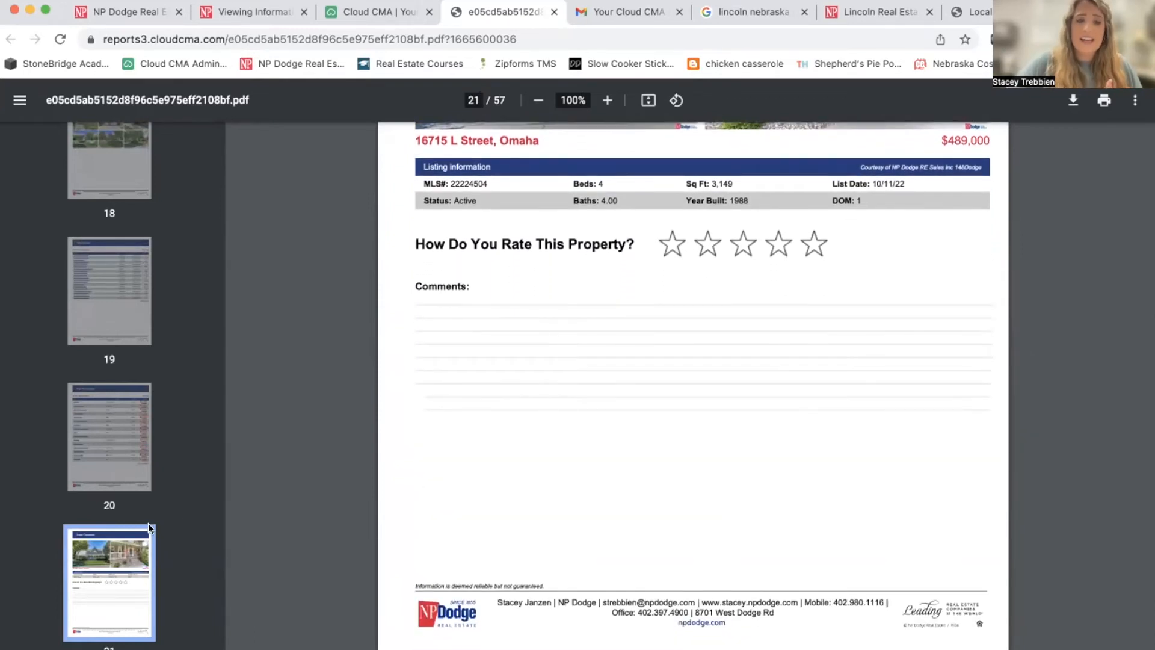
scroll(60, 453, "down", 7)
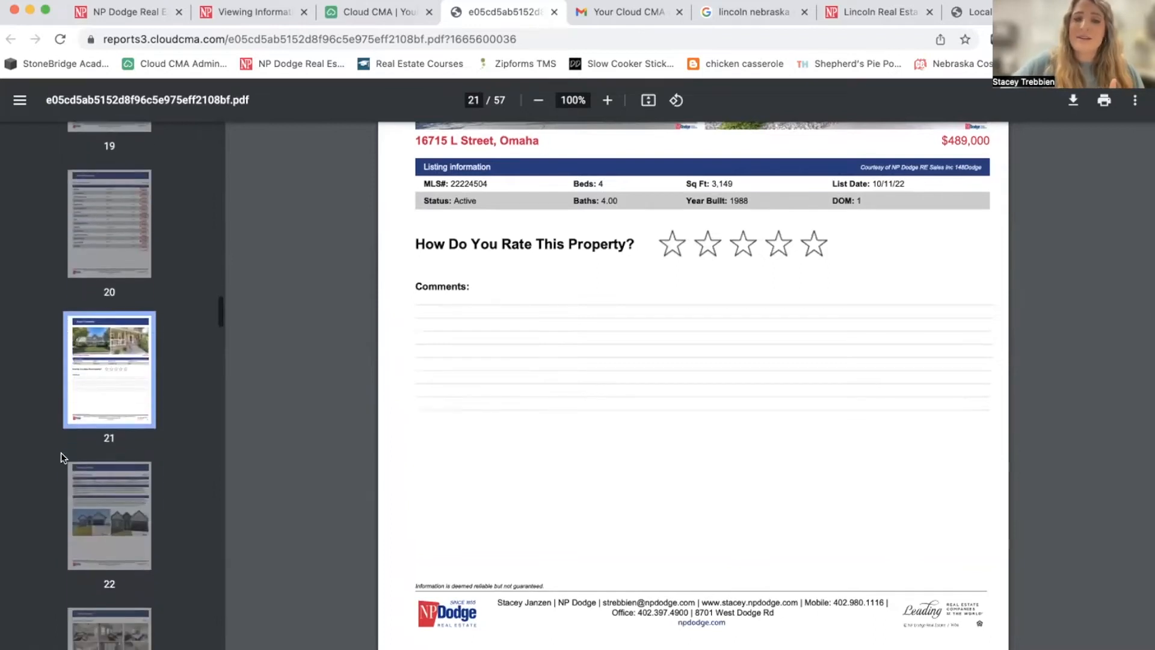
scroll(60, 452, "down", 15)
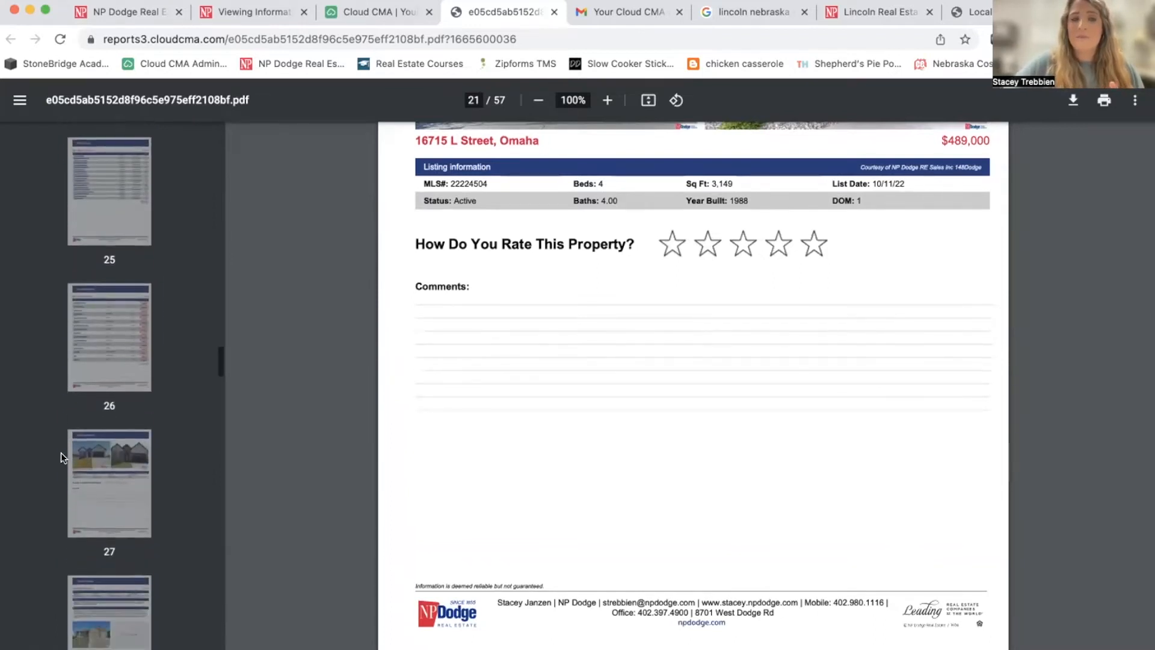
scroll(61, 452, "down", 20)
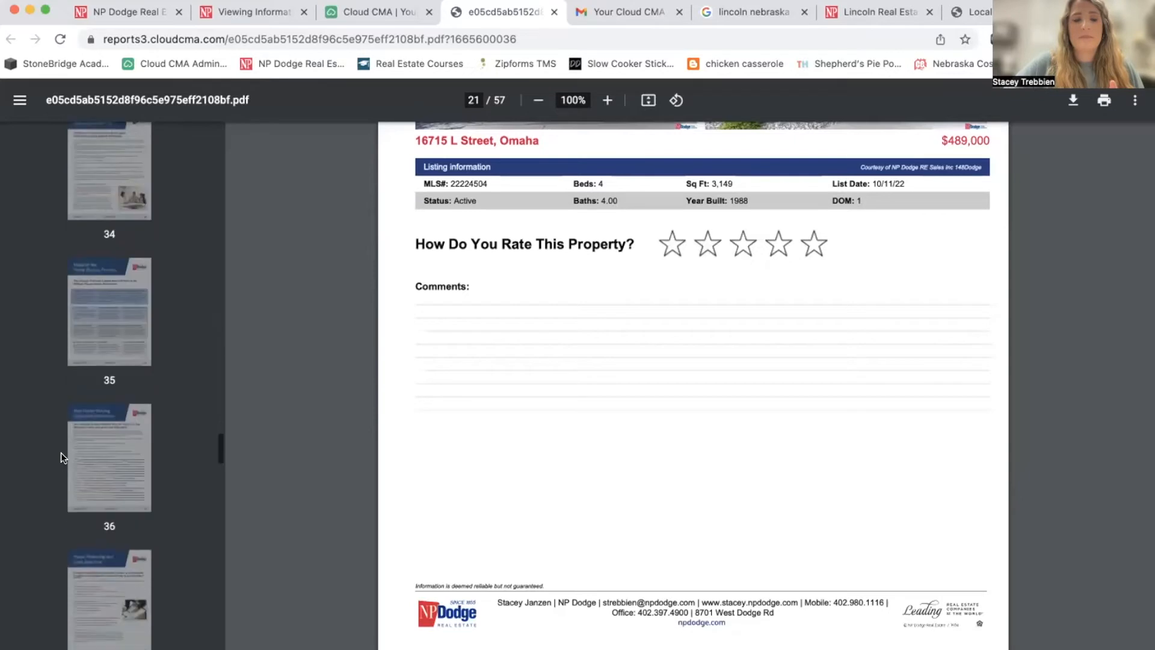
scroll(559, 361, "down", 5)
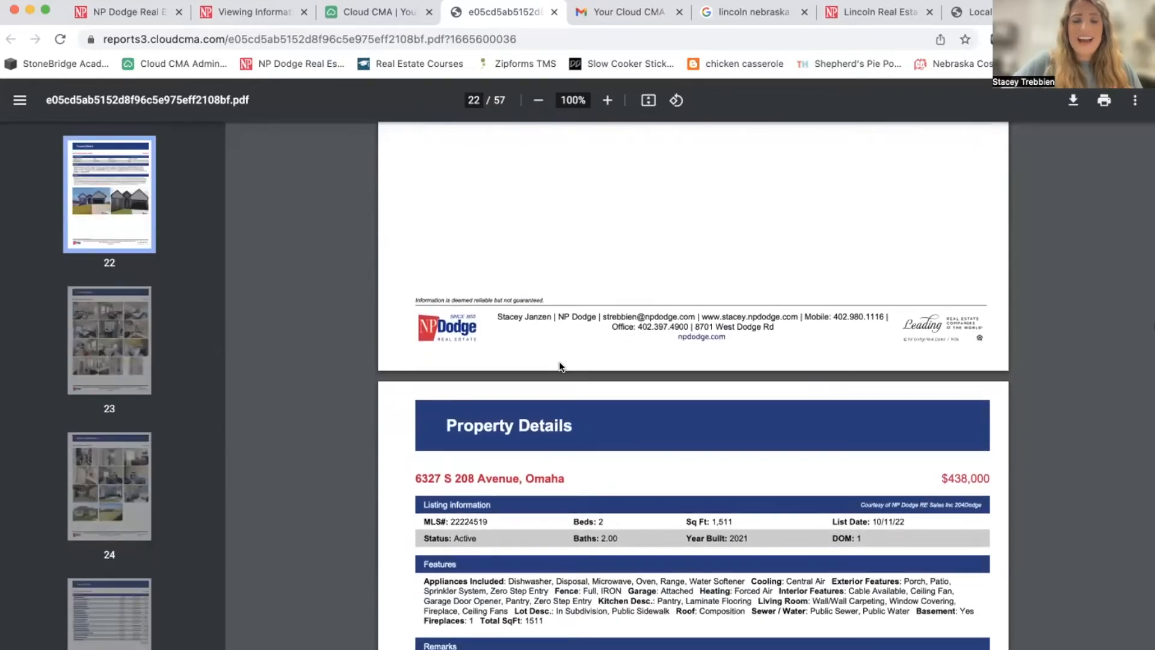
scroll(559, 364, "down", 10)
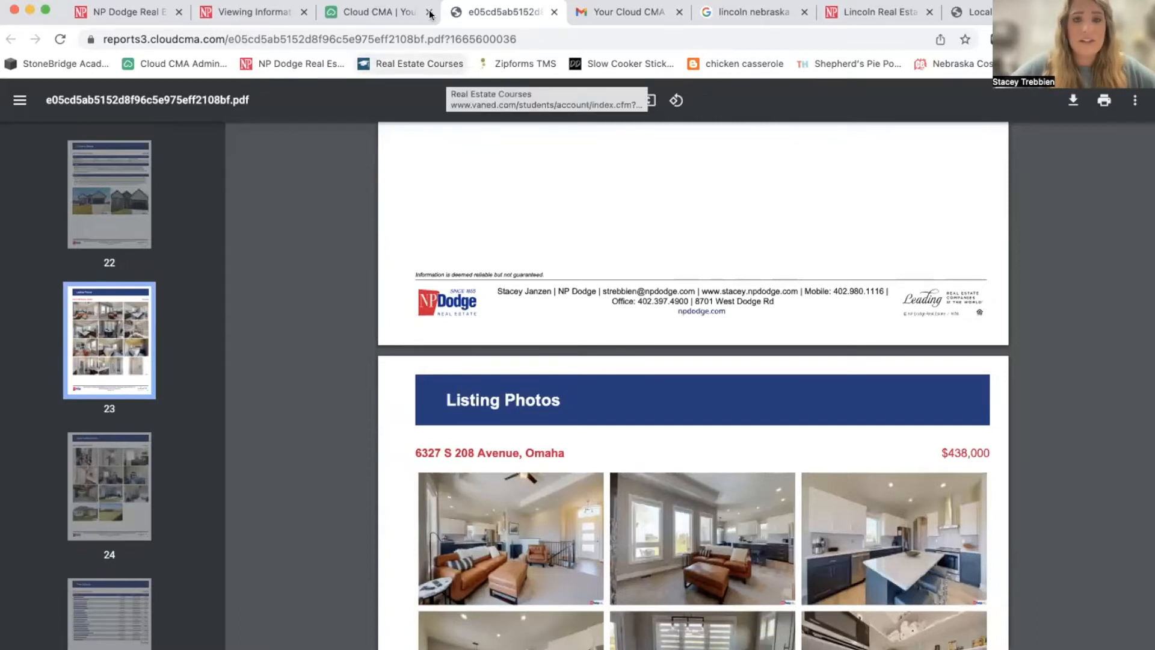
Switch back to the Cloud CMA tab and return to the Buyer Tours list.
left_click(383, 14)
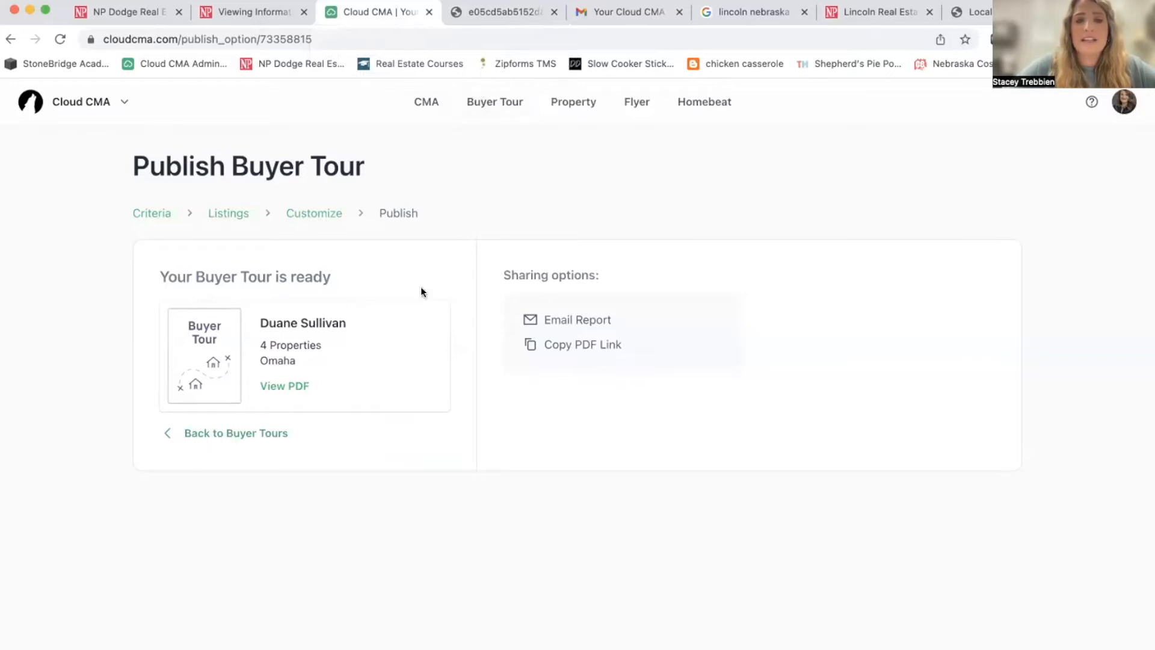
left_click(252, 436)
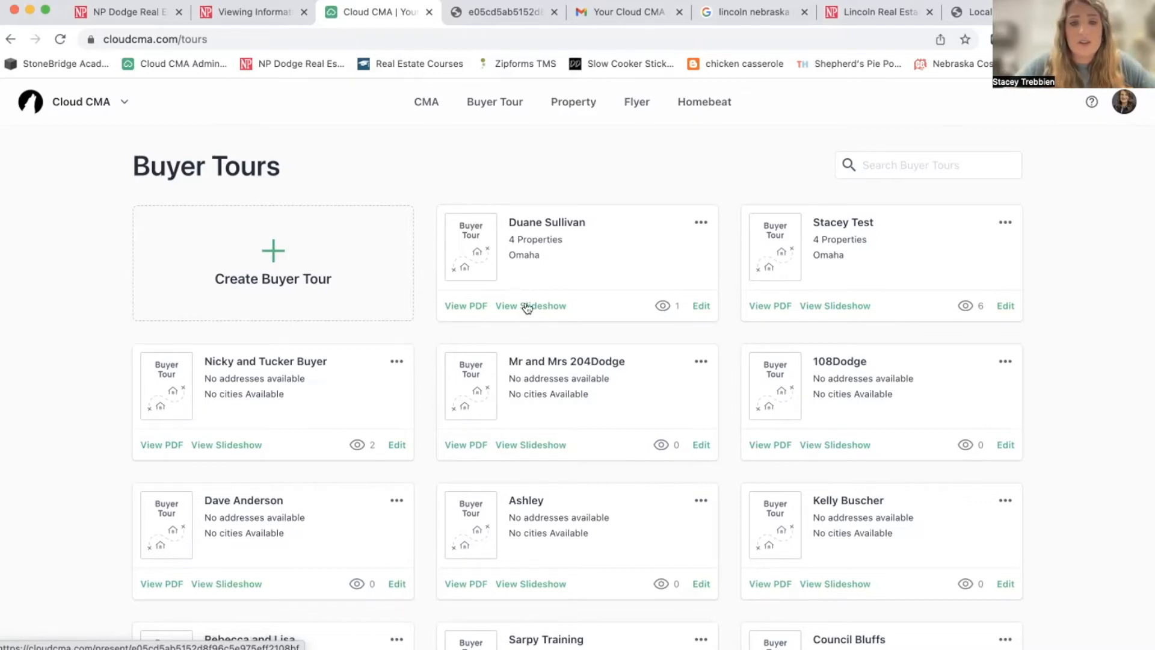
Launch the four-property Omaha tour as a slideshow from its tour card.
left_click(527, 307)
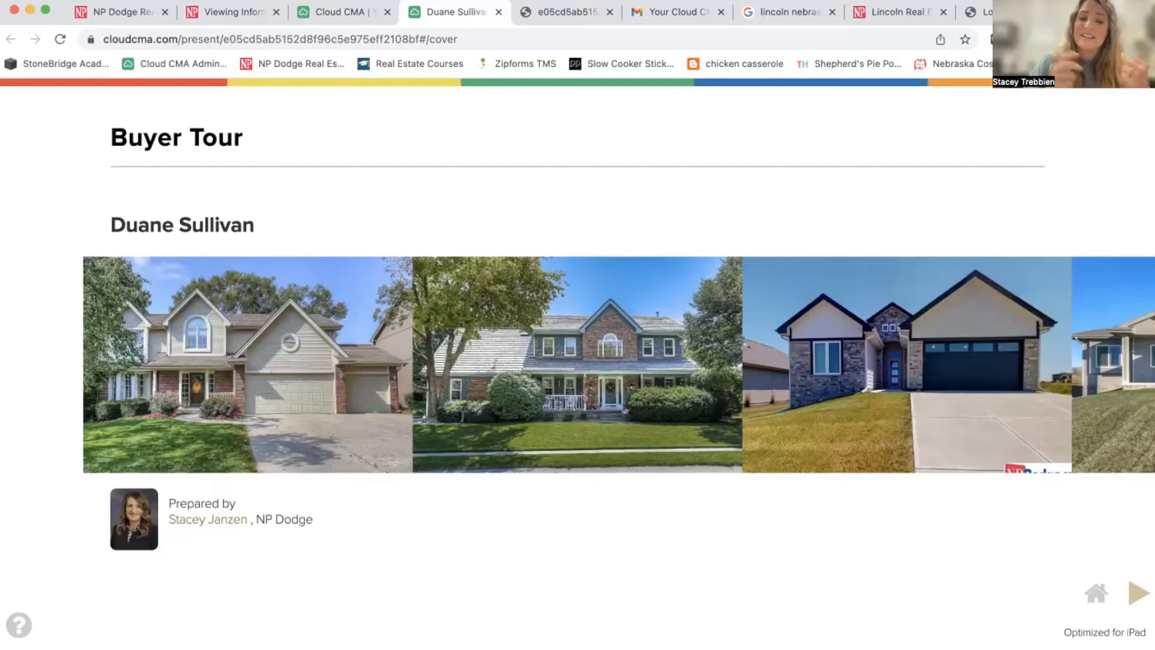
left_click(1135, 595)
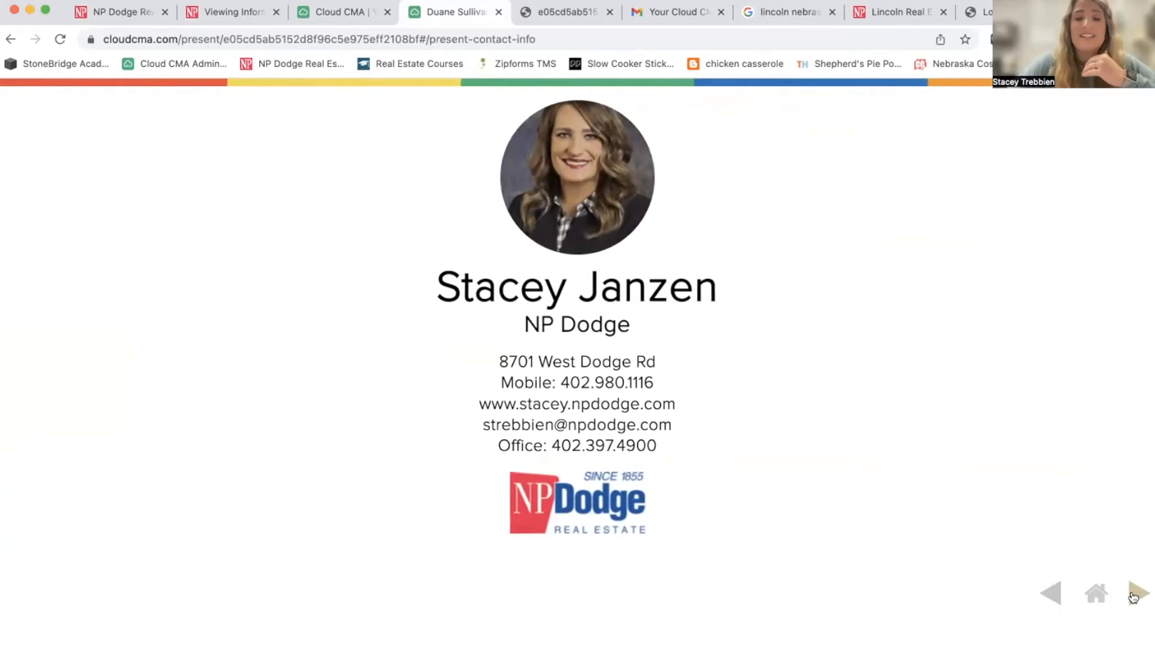
left_click(1135, 596)
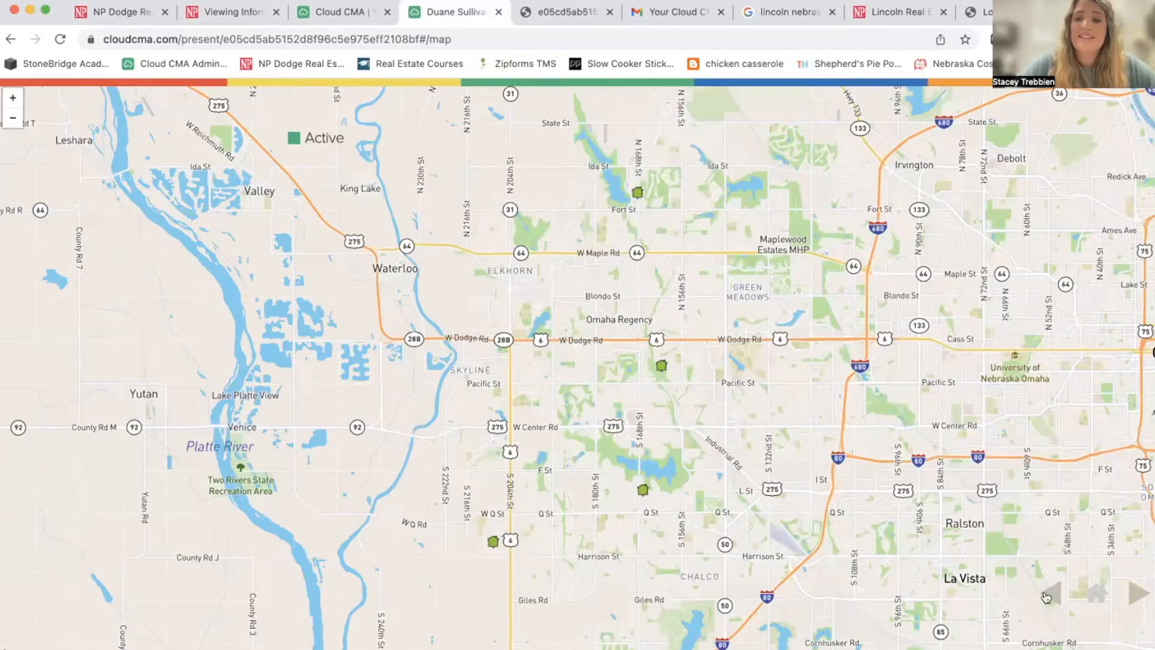
left_click(1135, 591)
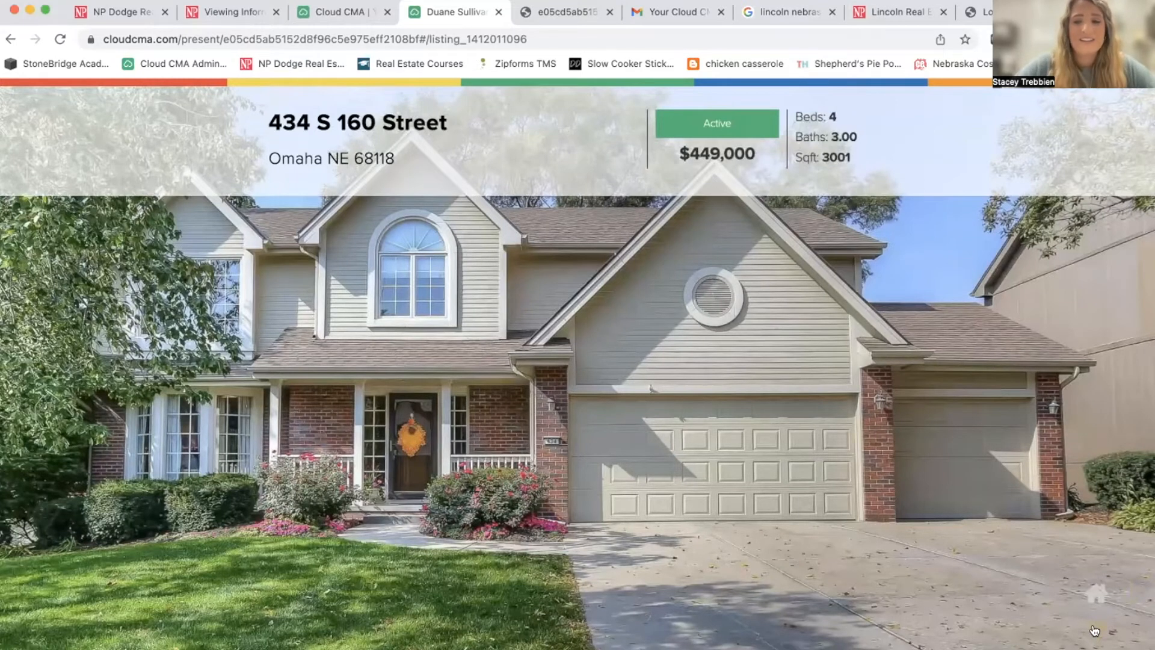
left_click(1094, 630)
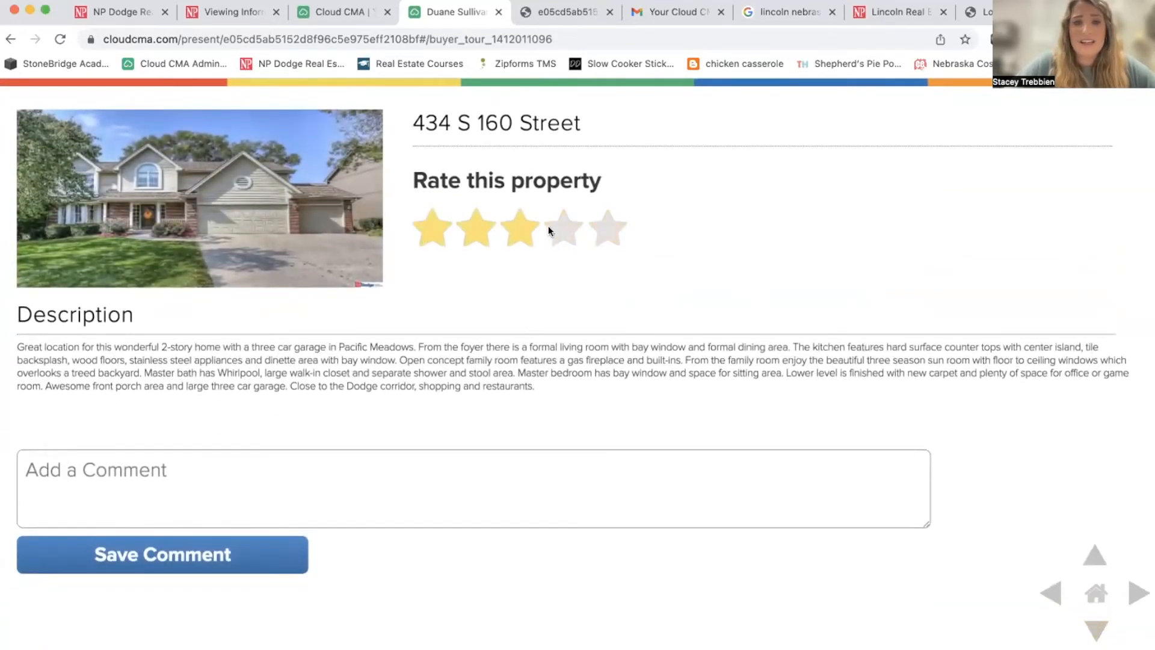
left_click(283, 469)
type("Loved the Prim")
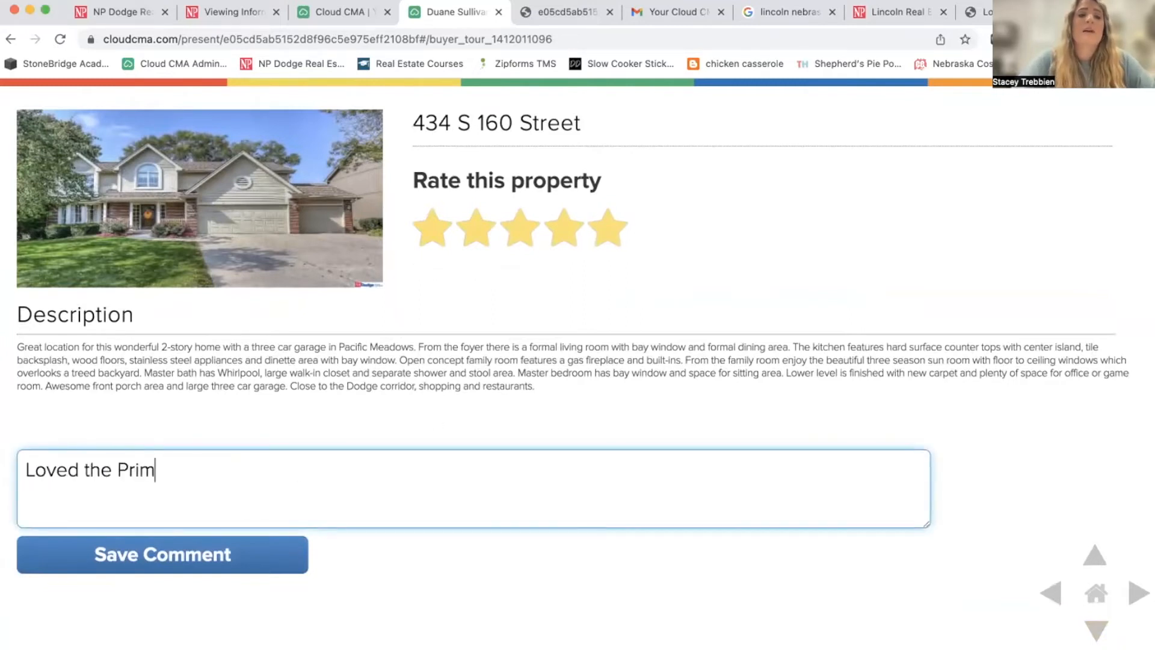
type("ary b")
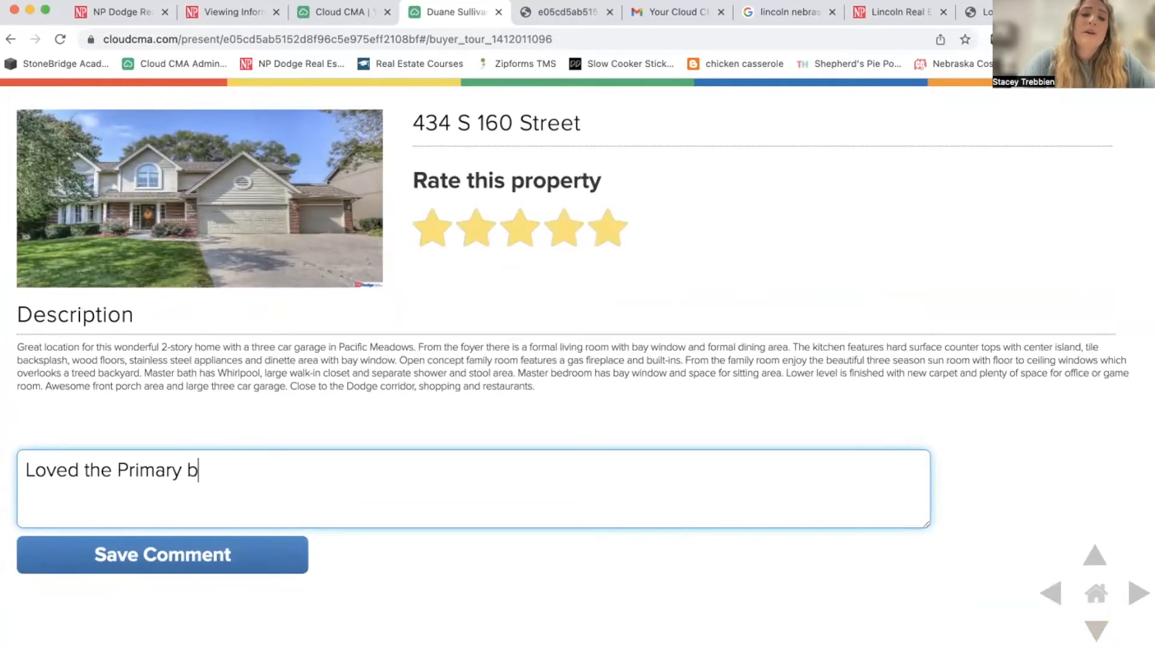
type("edroom, main floor p")
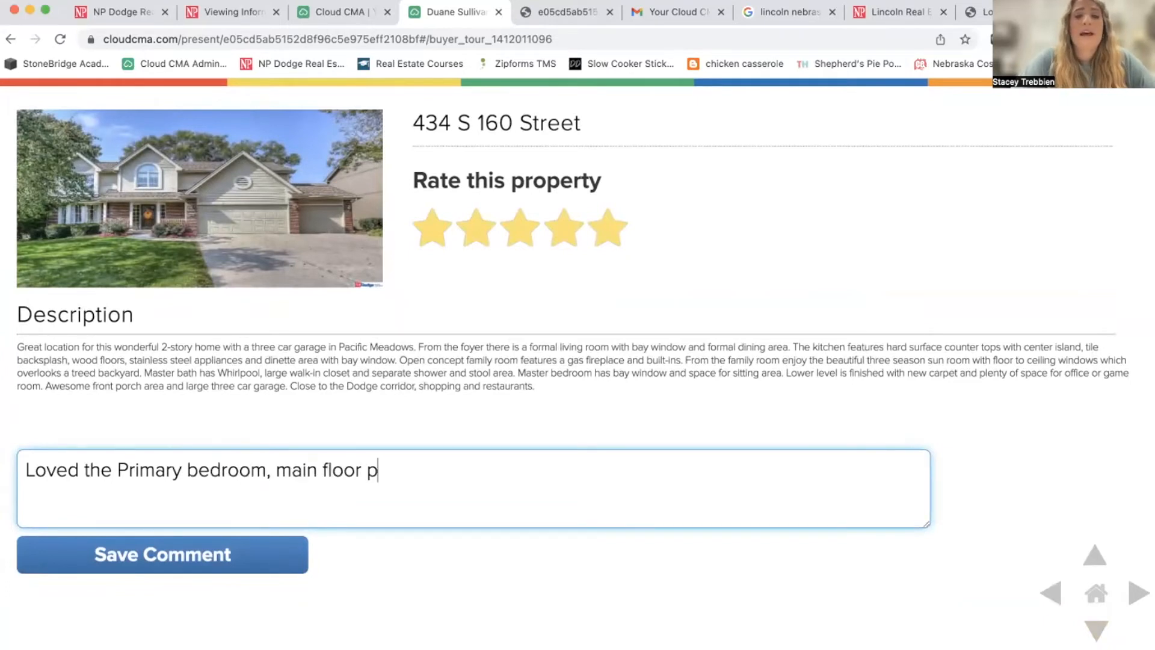
key("BackSpace")
type("laundry. ")
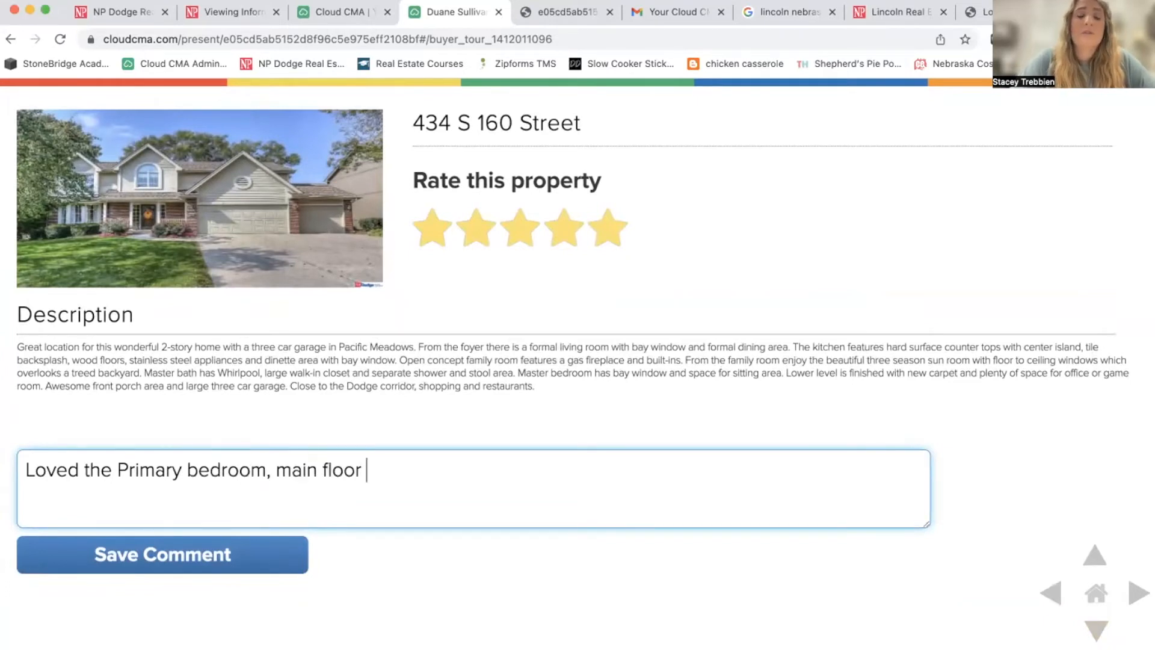
type("Floors")
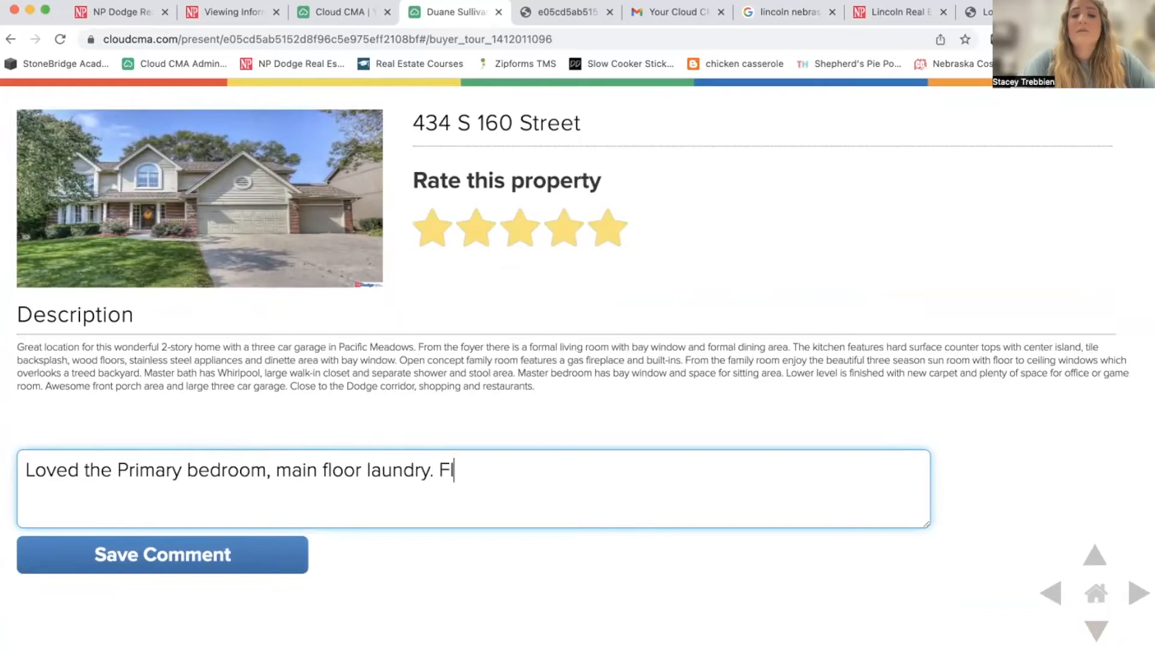
key("BackSpace")
type("rs not my fam")
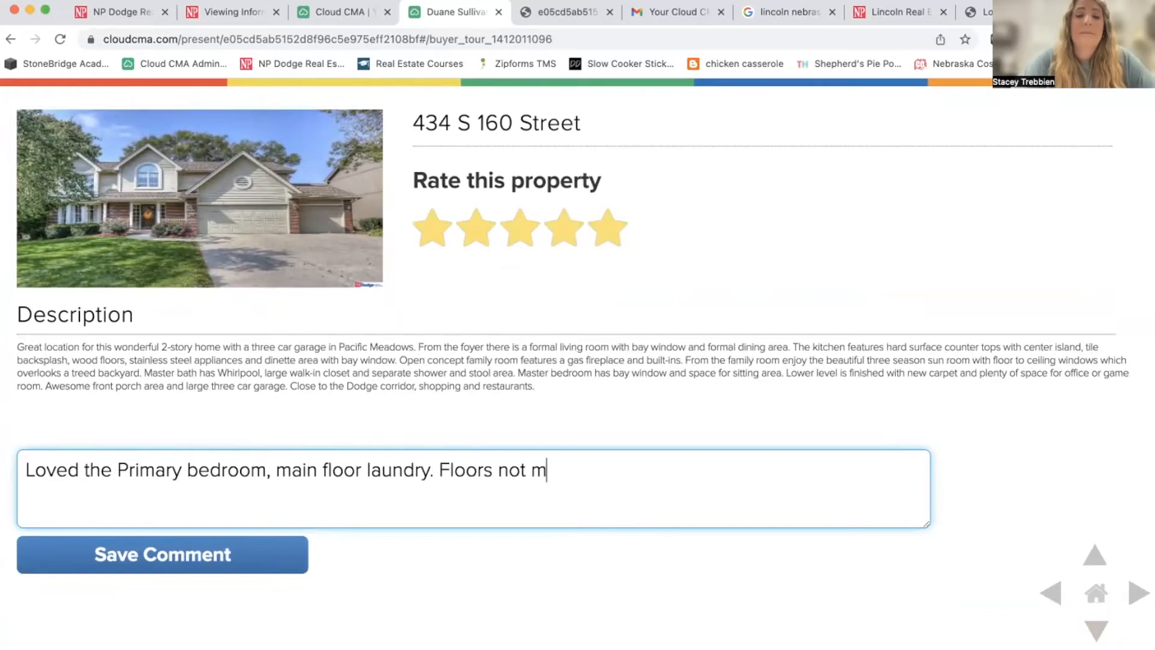
key("BackSpace")
type("vorite.")
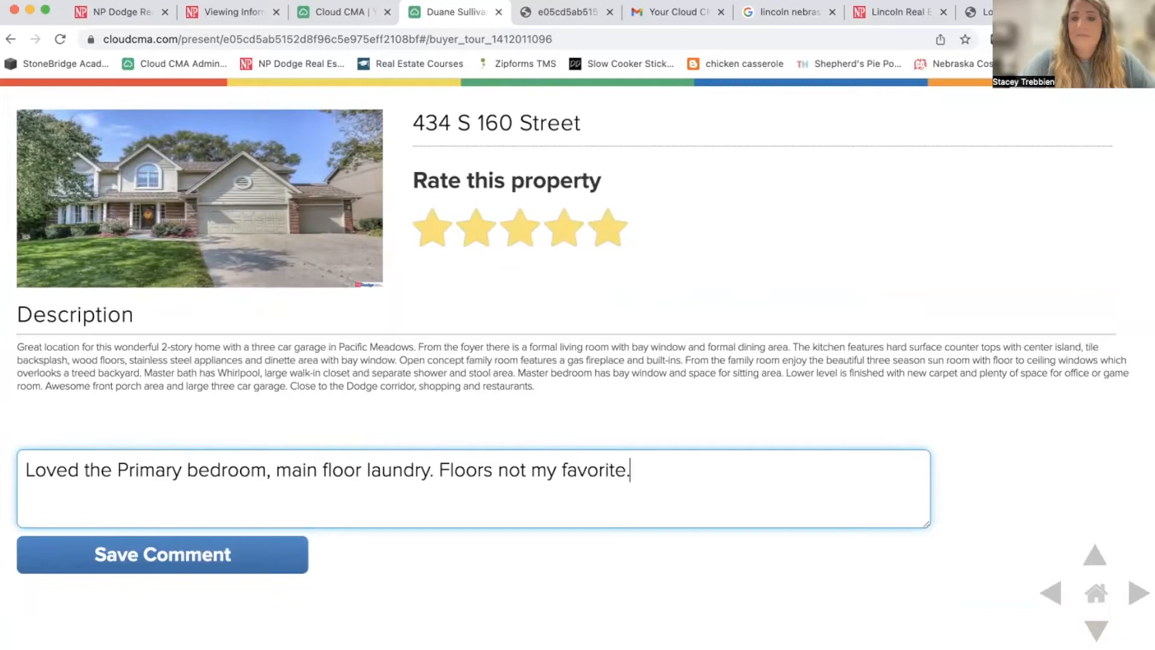
left_click(118, 555)
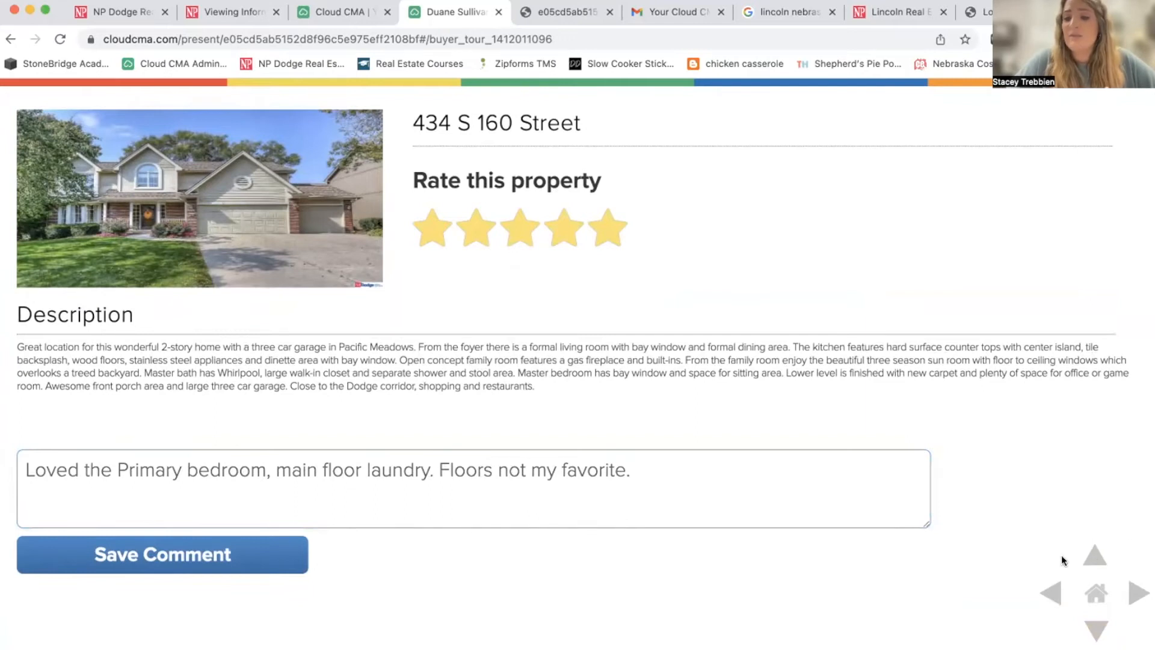
left_click(1097, 629)
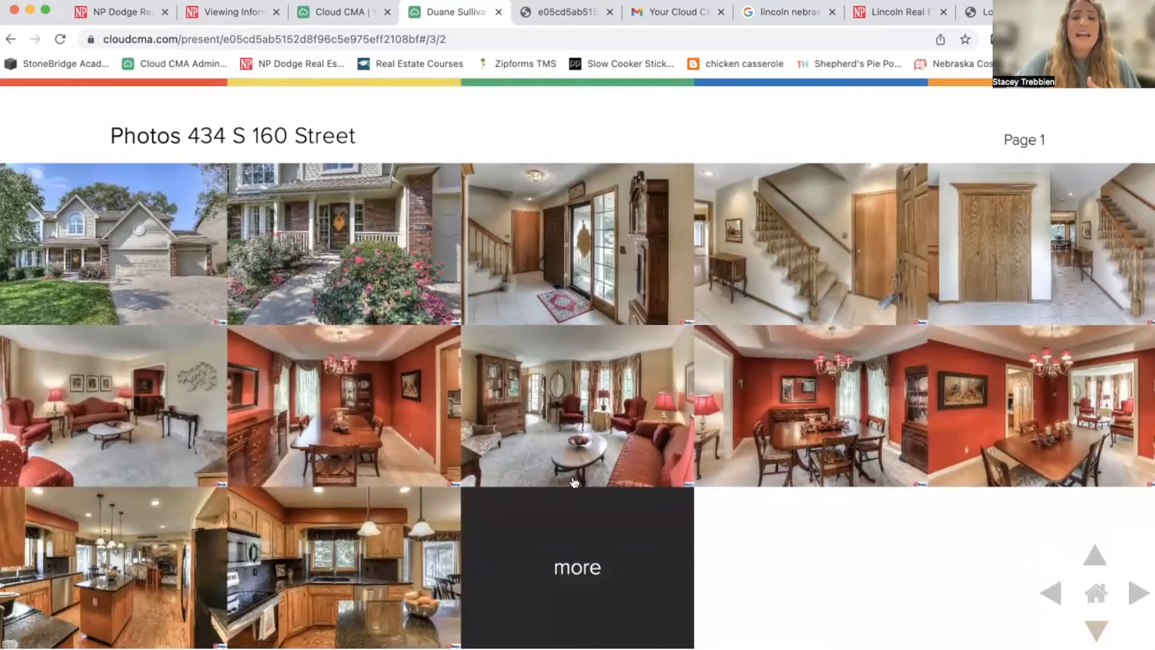
left_click(354, 402)
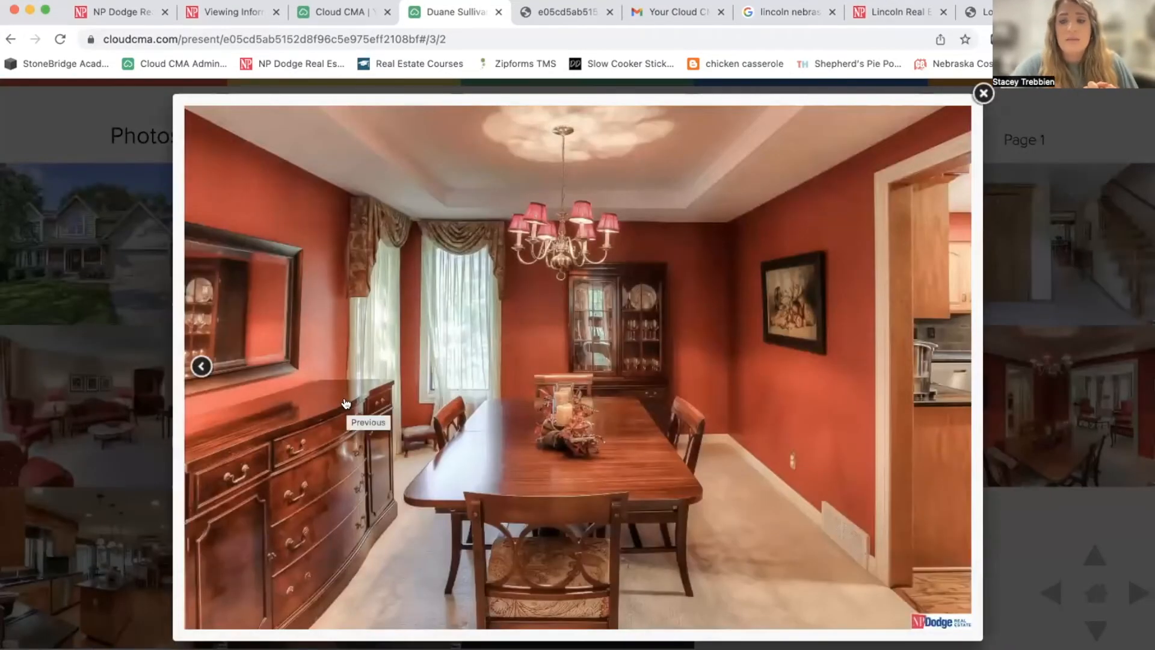
left_click(1071, 387)
left_click(1096, 628)
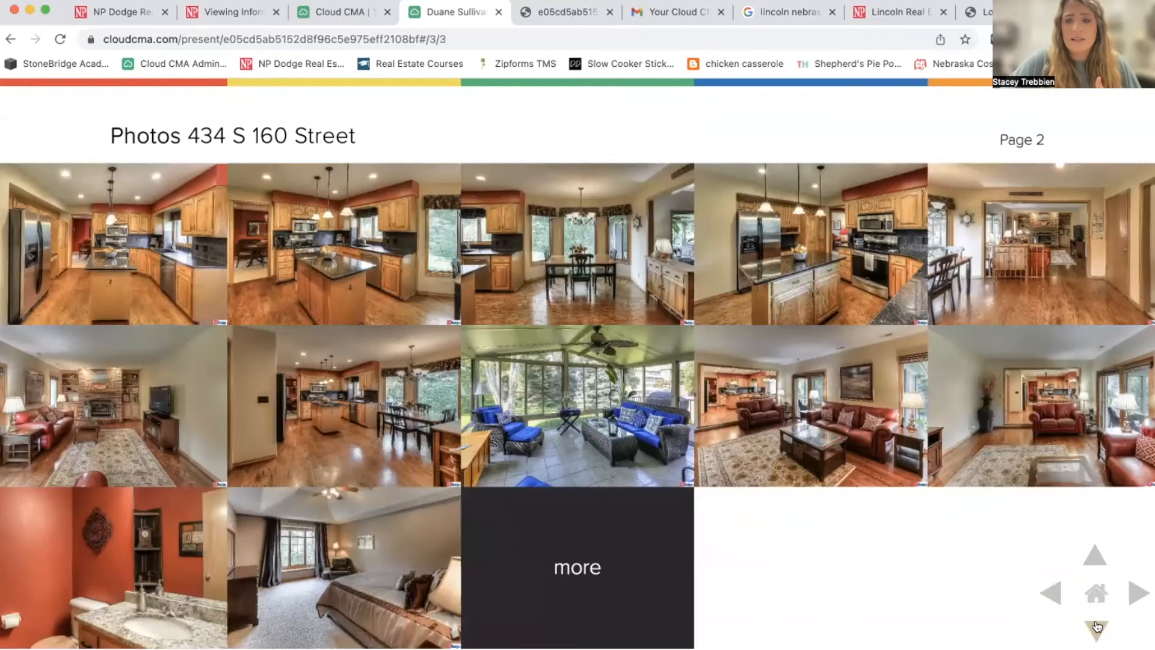
left_click(1095, 627)
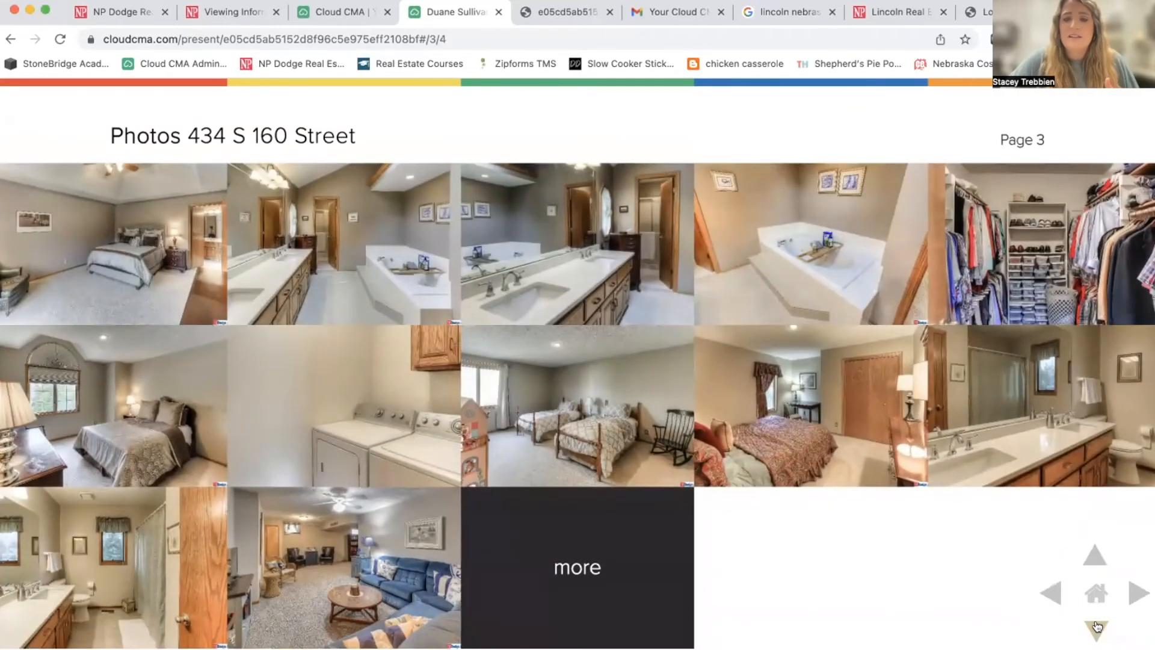
left_click(1096, 627)
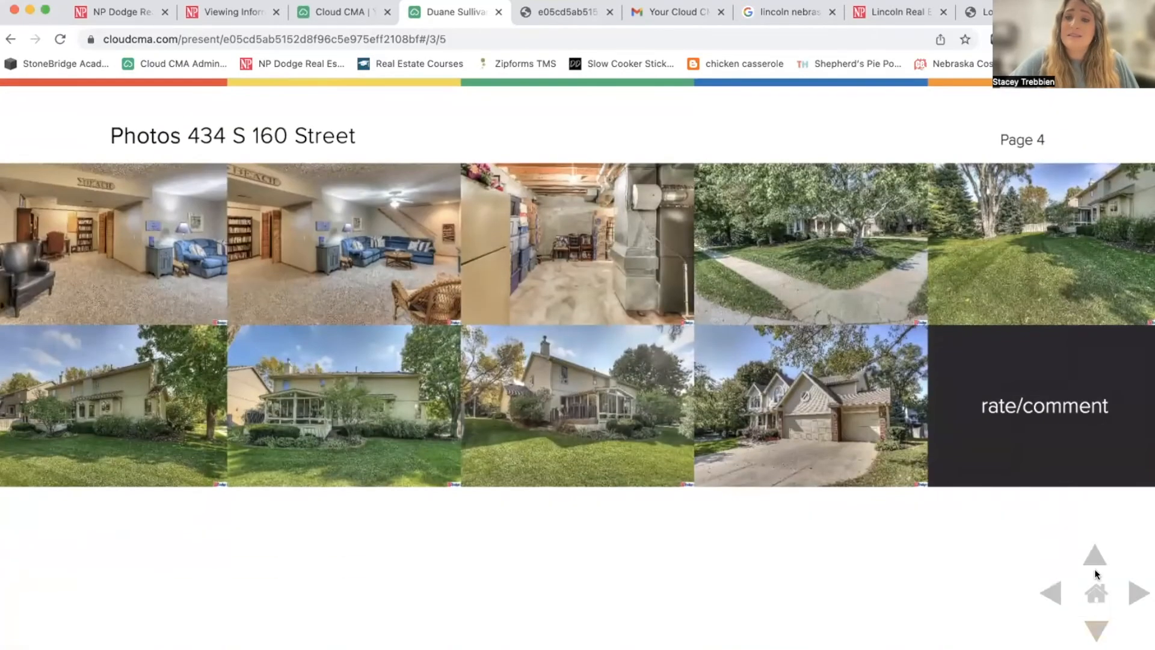
left_click(1096, 557)
left_click(1092, 557)
left_click(1093, 557)
left_click(1097, 594)
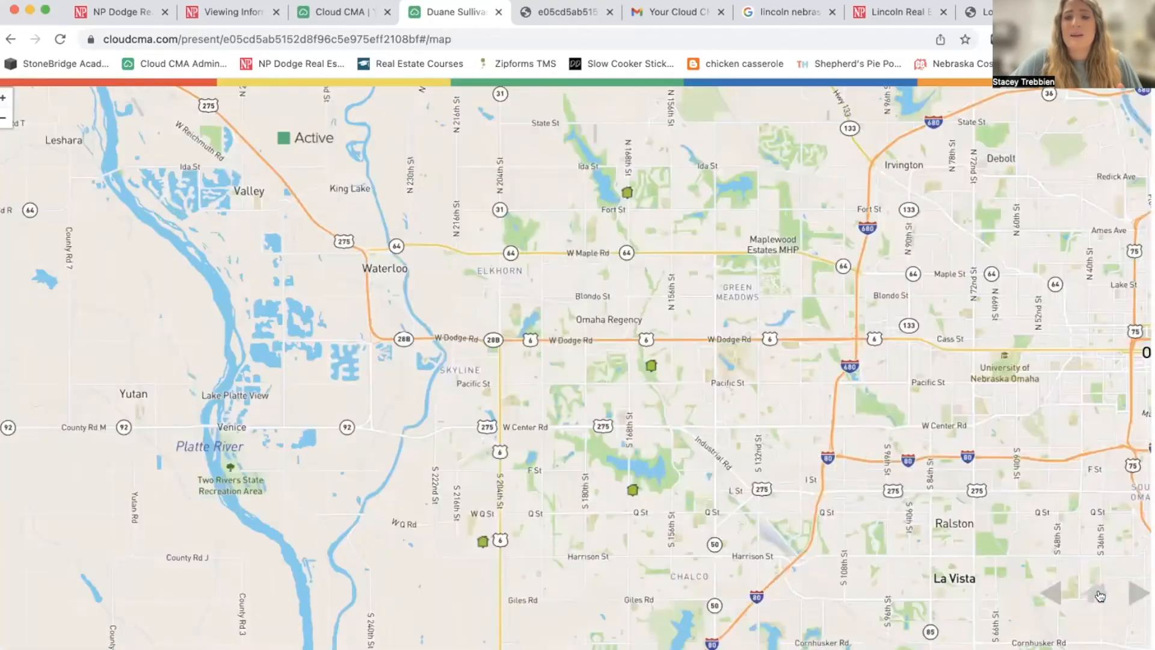
left_click(1132, 592)
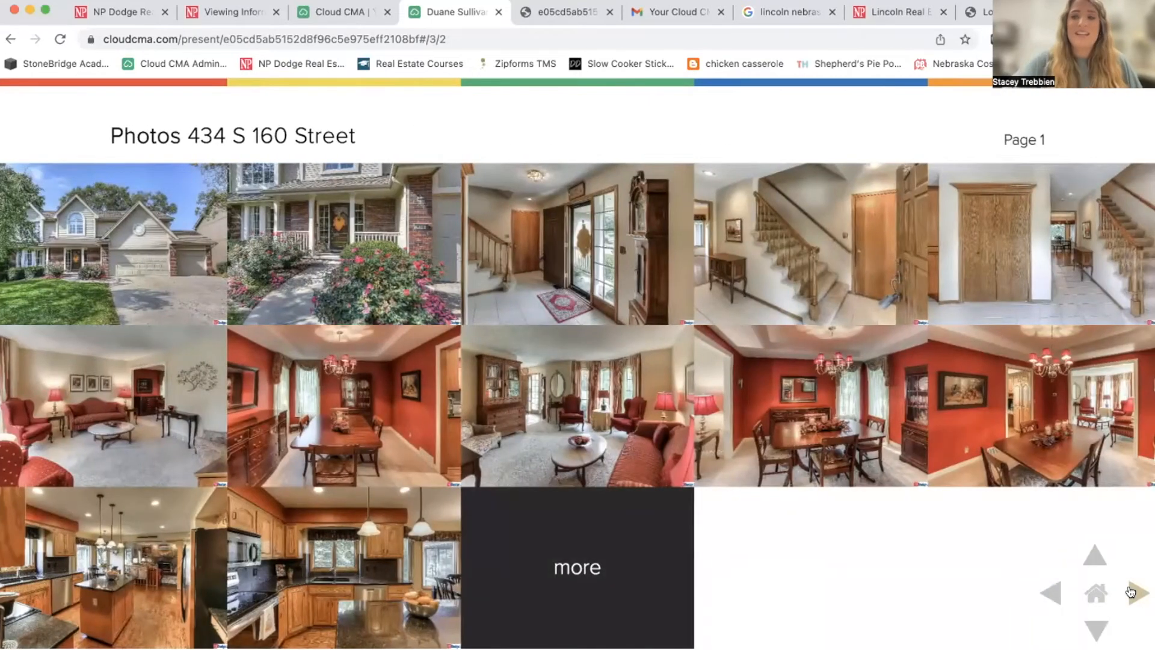
left_click(1132, 591)
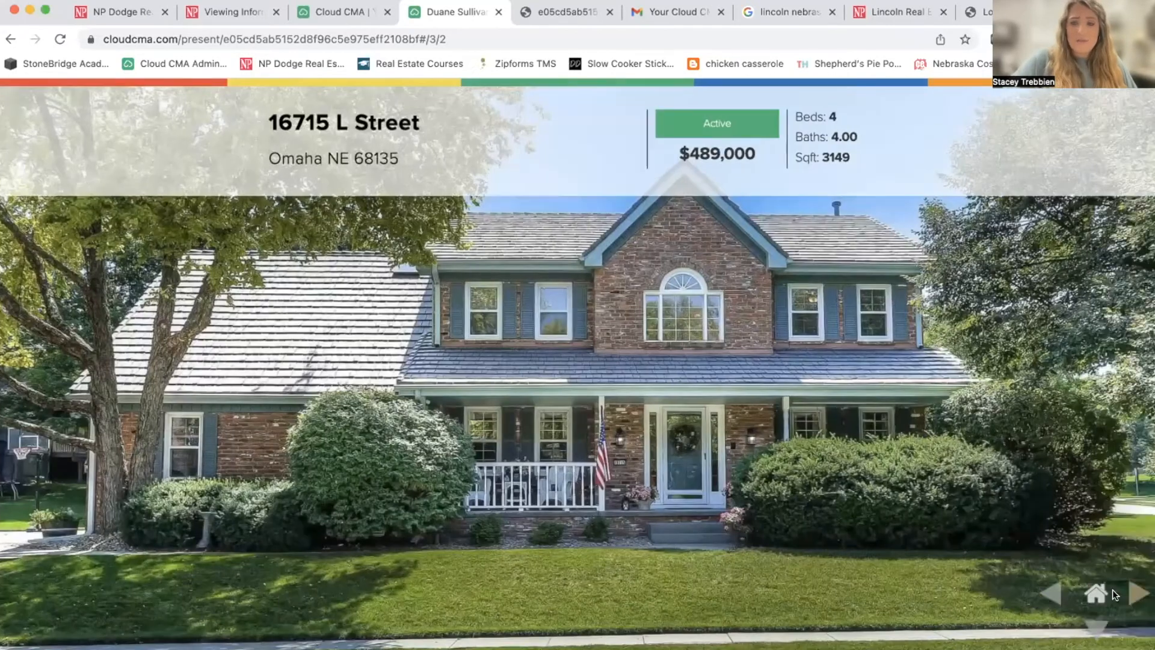
left_click(1094, 627)
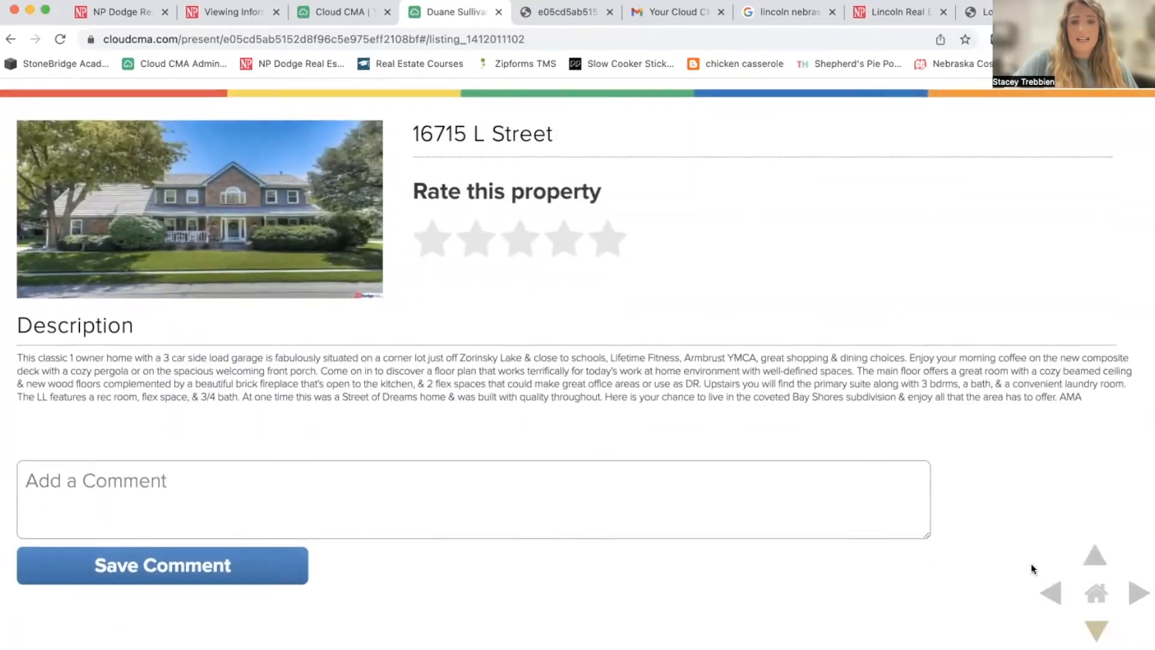
left_click(521, 228)
left_click(382, 471)
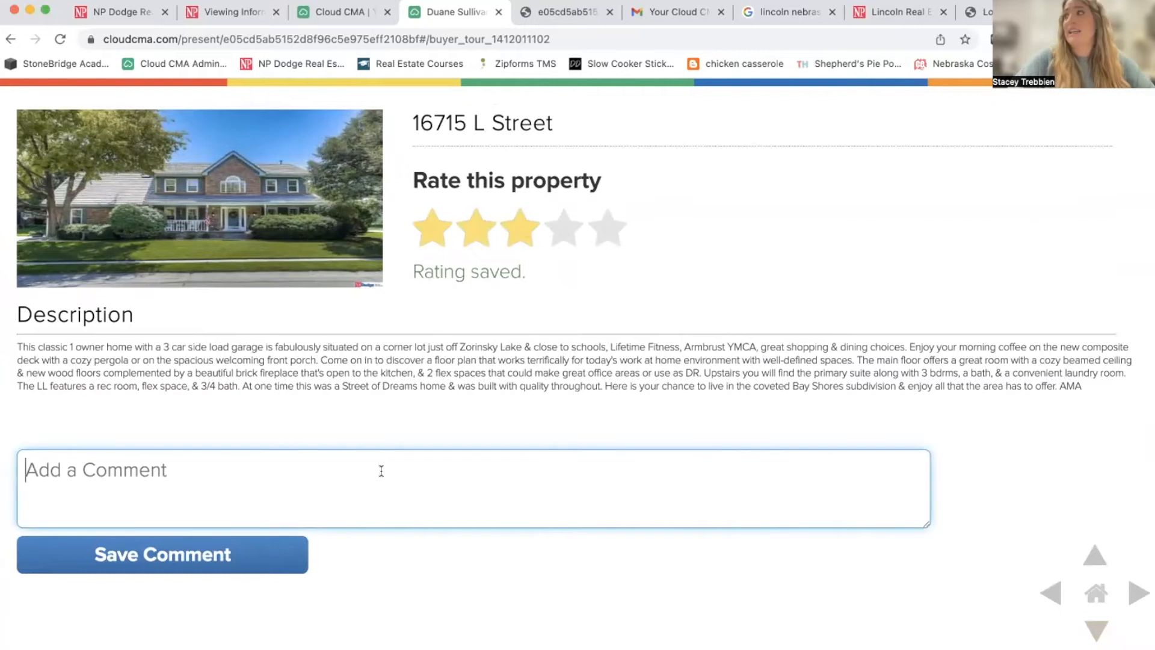
type("Of")
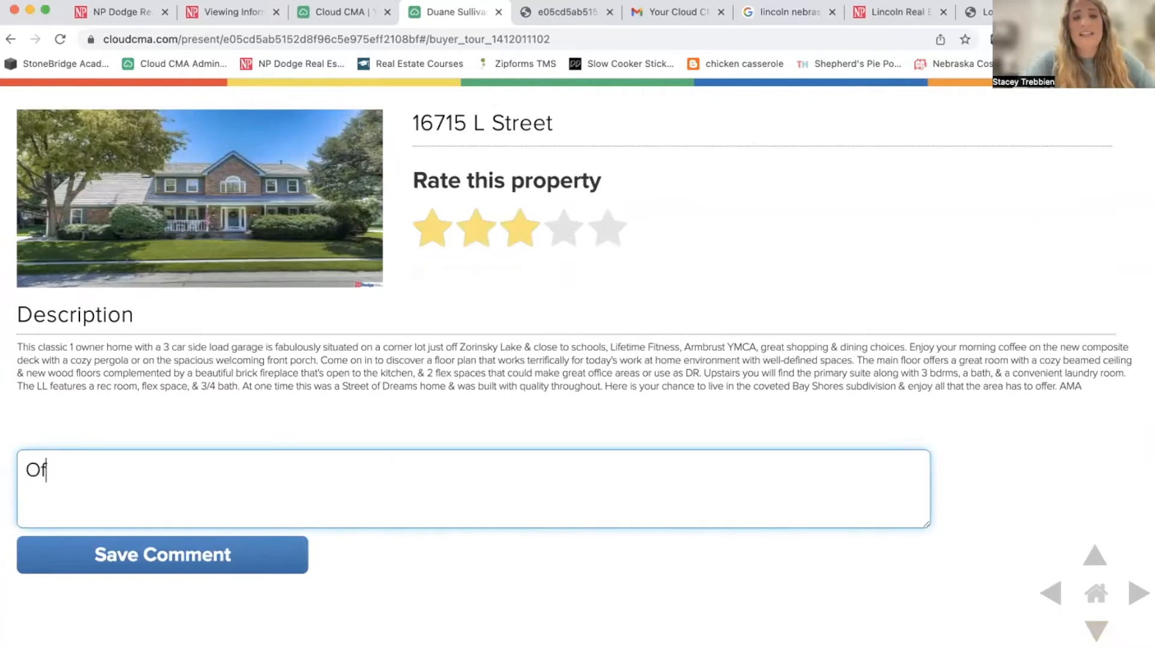
type("f the list, did not like it.")
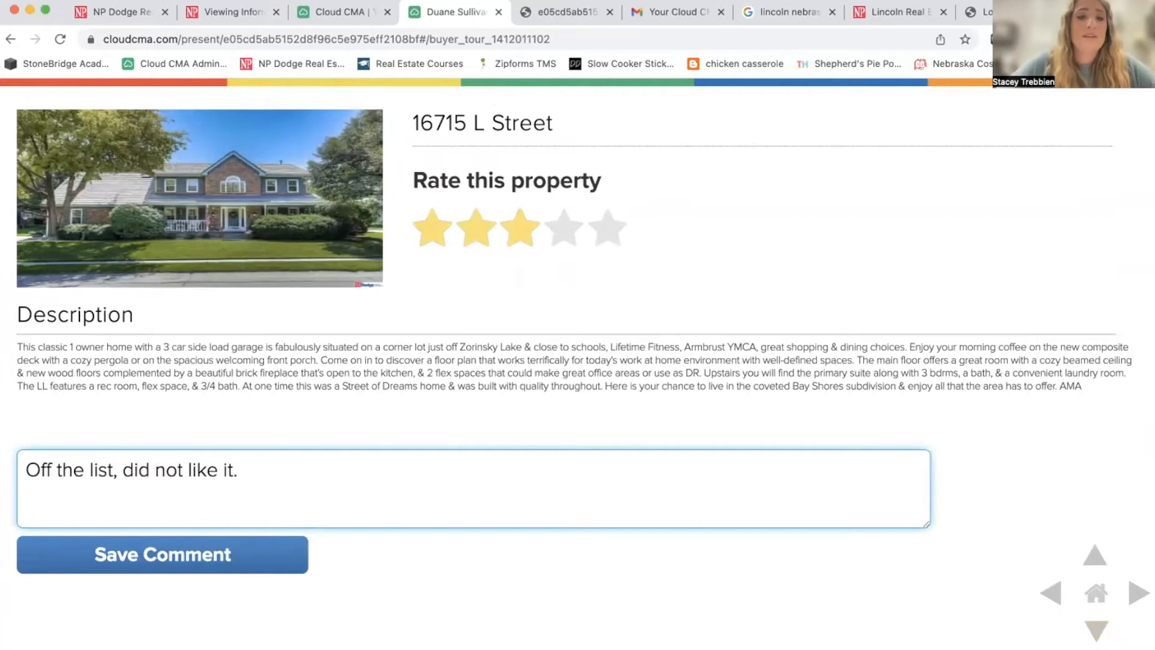
left_click(196, 552)
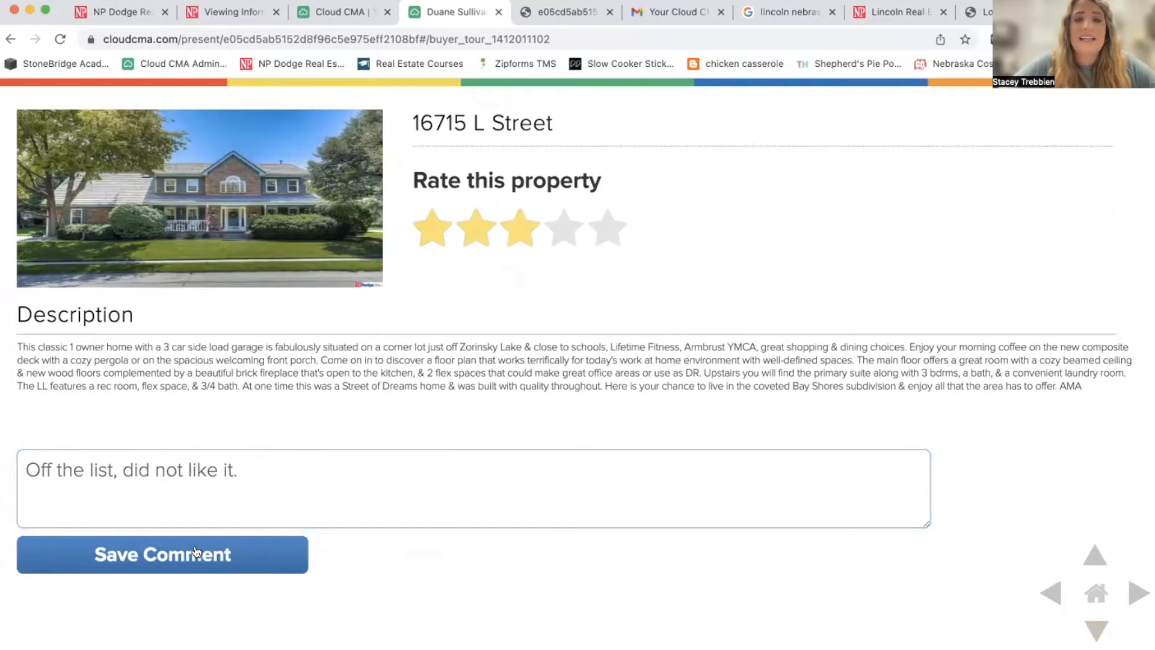
left_click(1096, 620)
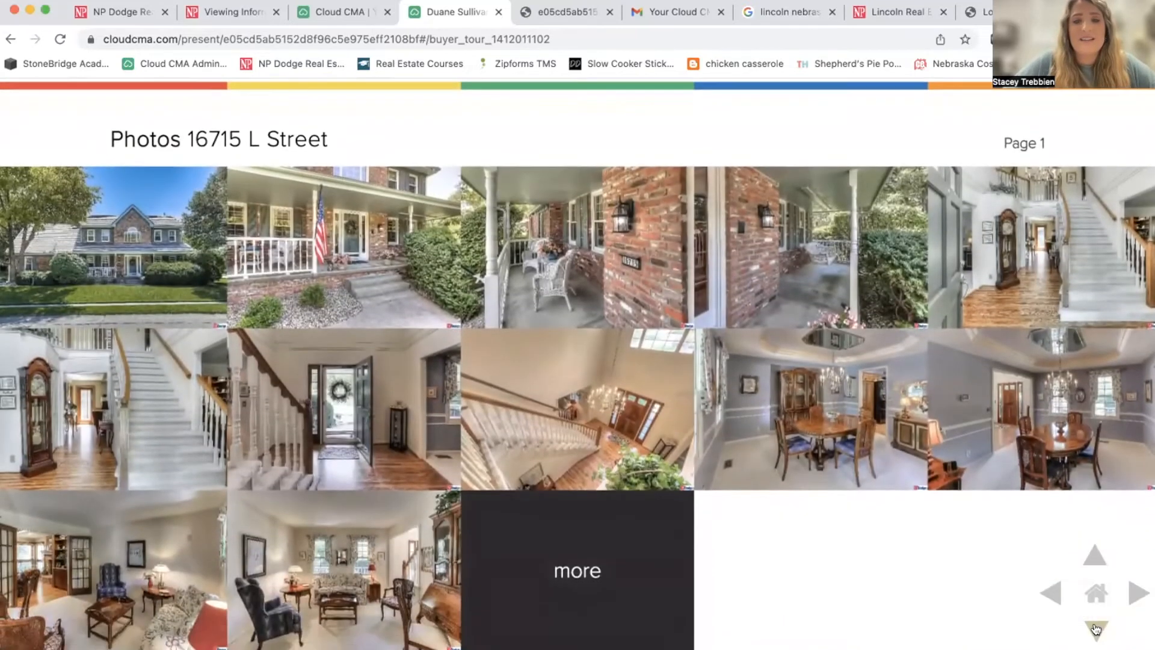
left_click(1095, 560)
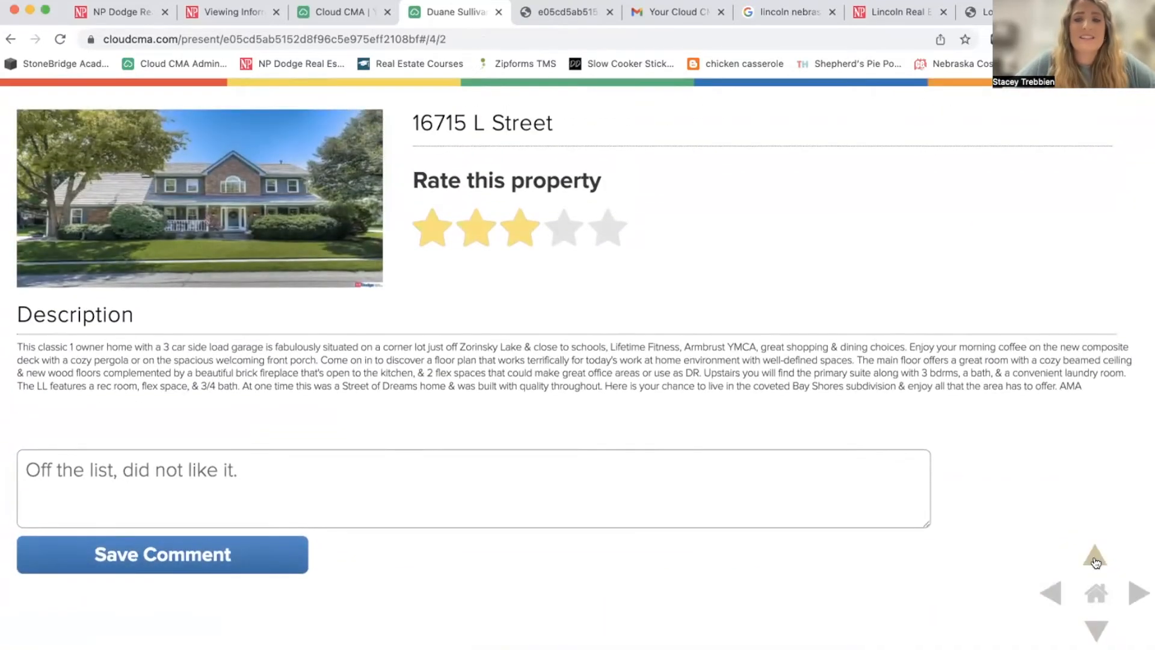
left_click(1135, 594)
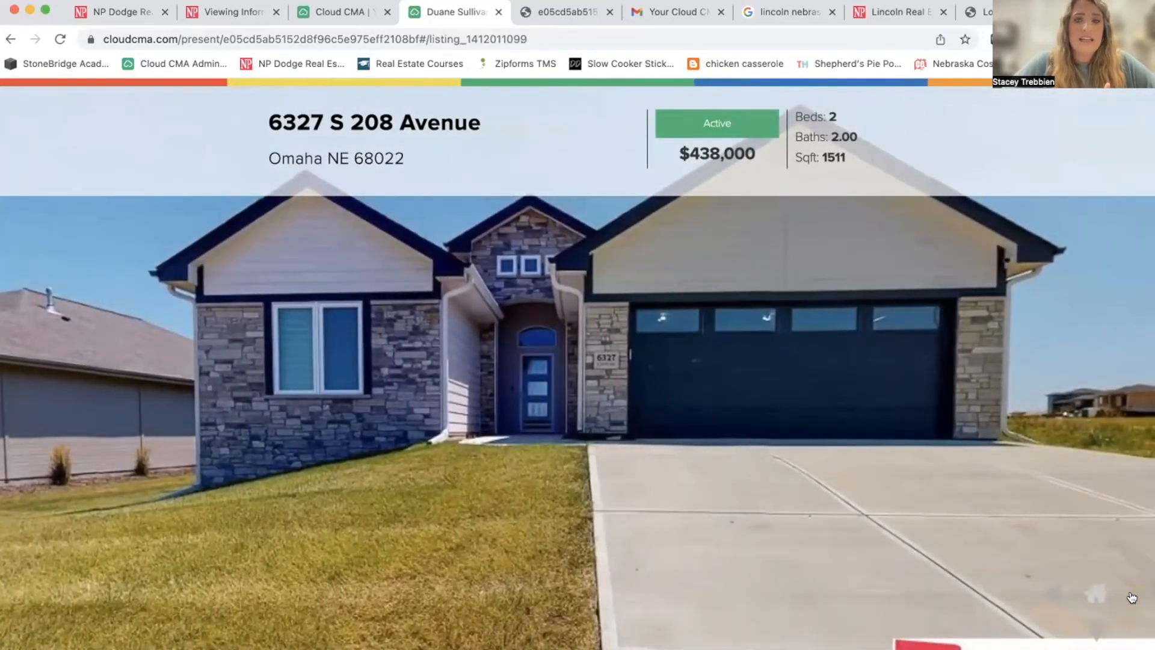
left_click(1133, 596)
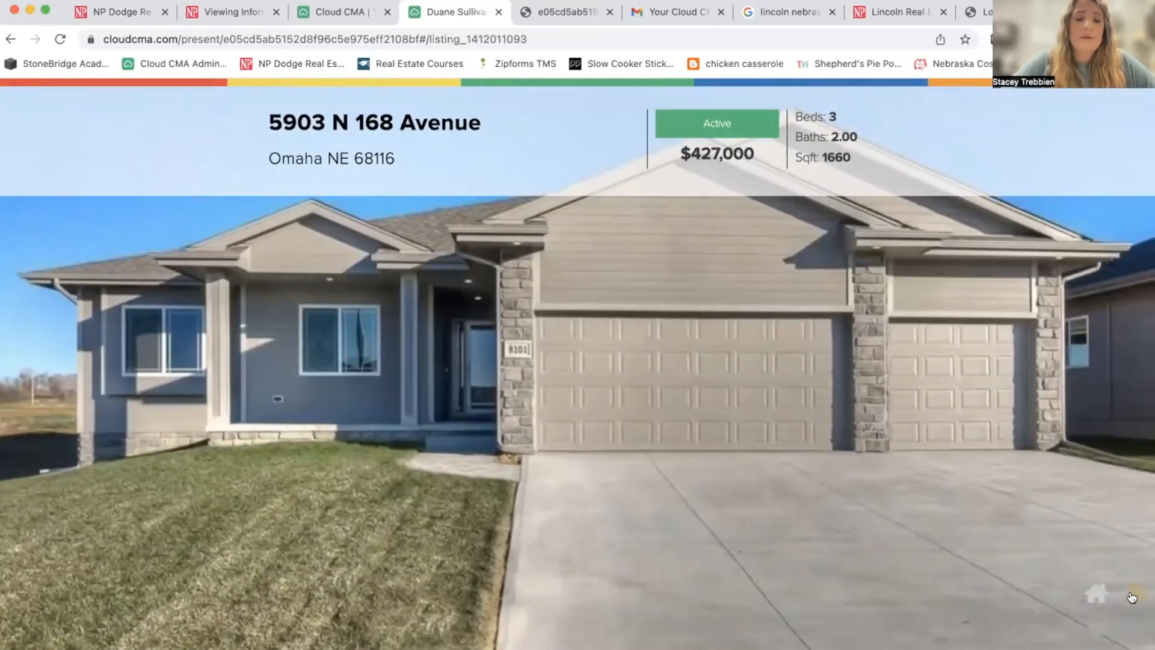
left_click(1134, 596)
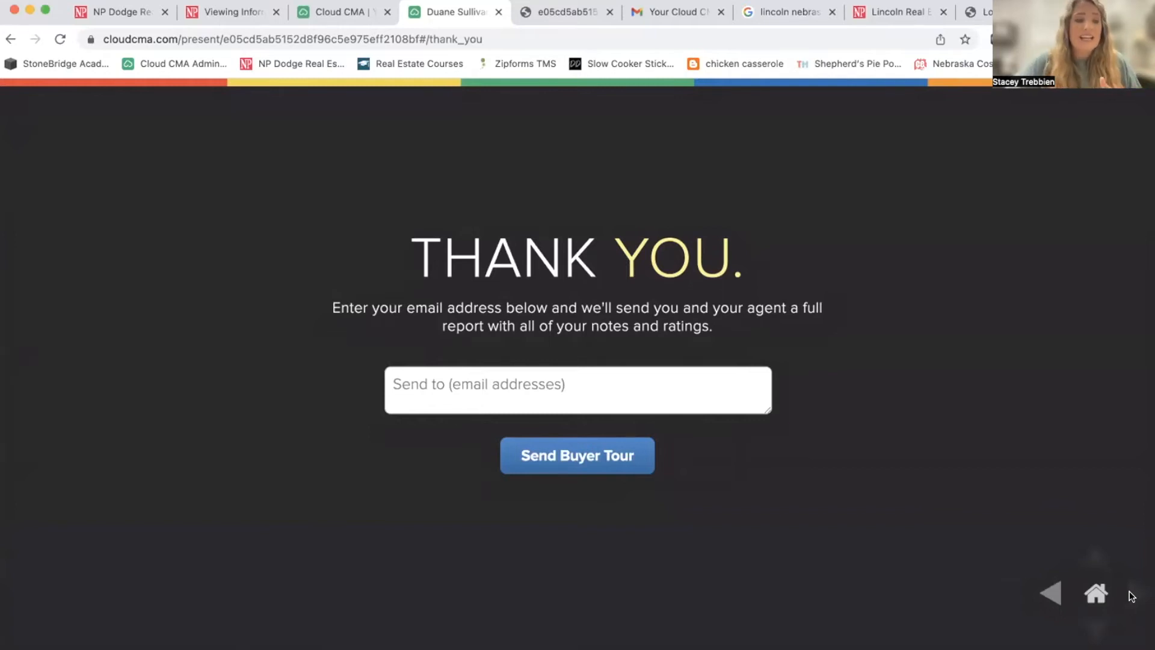
Enter the buyer's e-mail address and send the full buyer tour report.
left_click(497, 387)
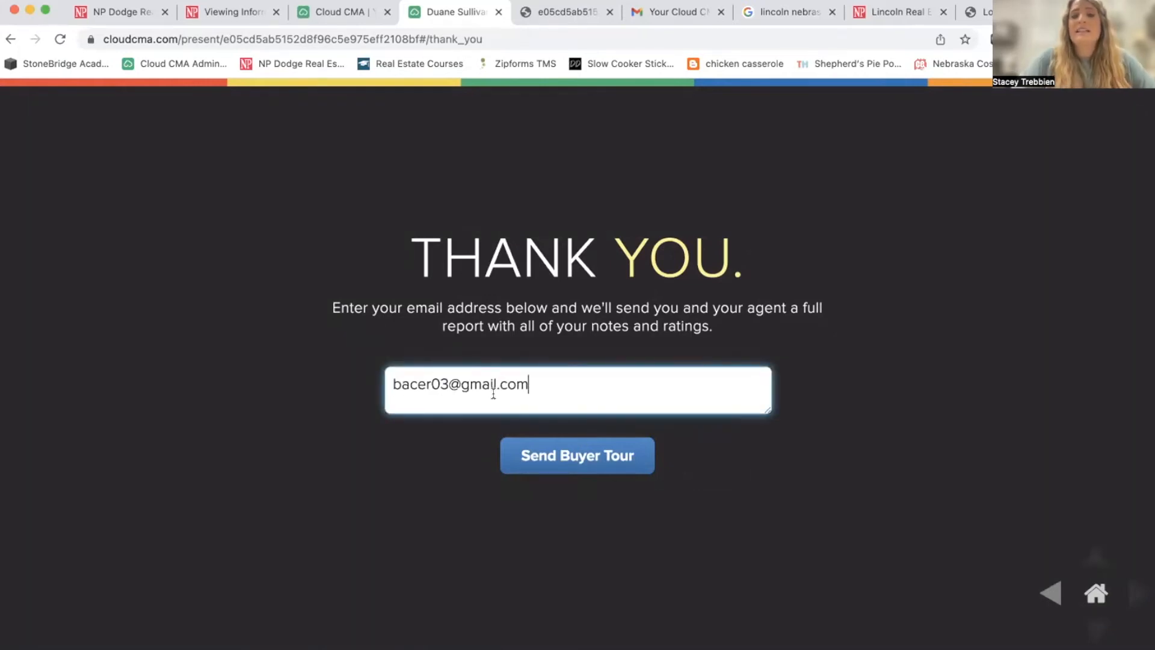
left_click(579, 454)
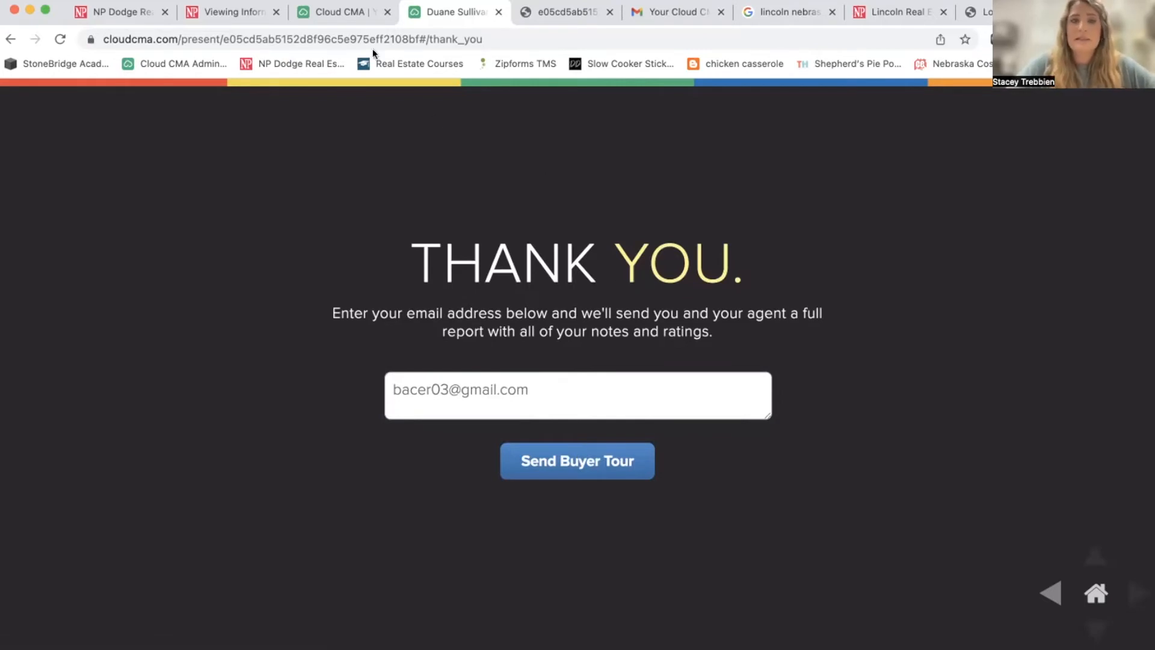
Return to the Cloud CMA Buyer Tours list, then bring up the tour e-mail in Outlook.
left_click(343, 13)
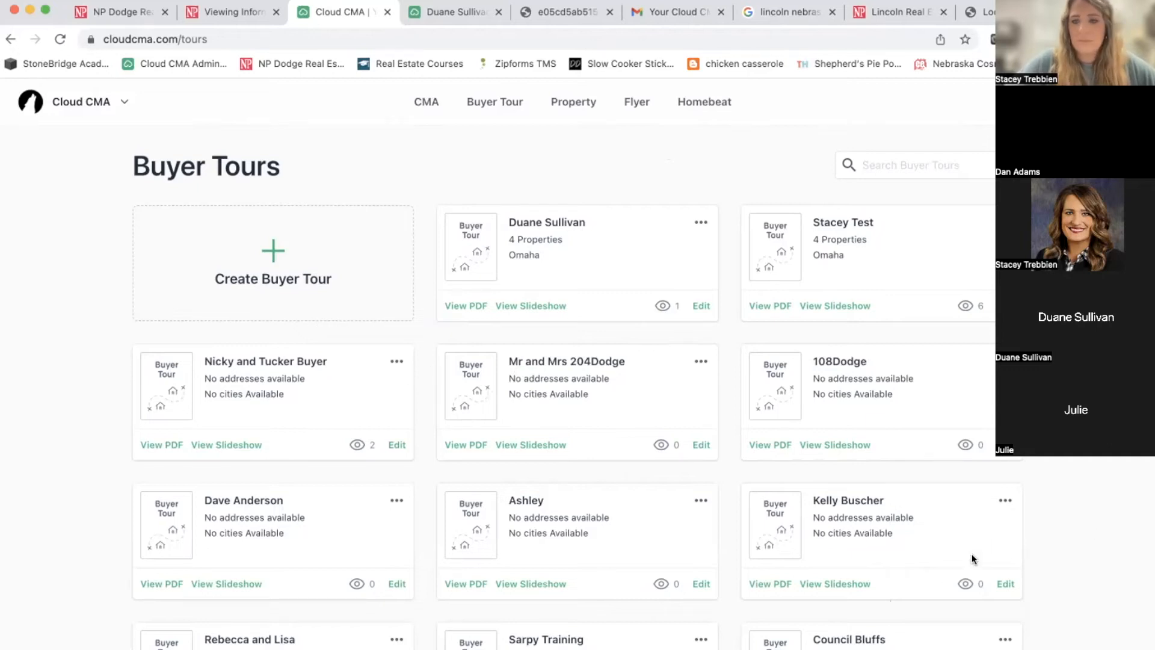
left_click(902, 573)
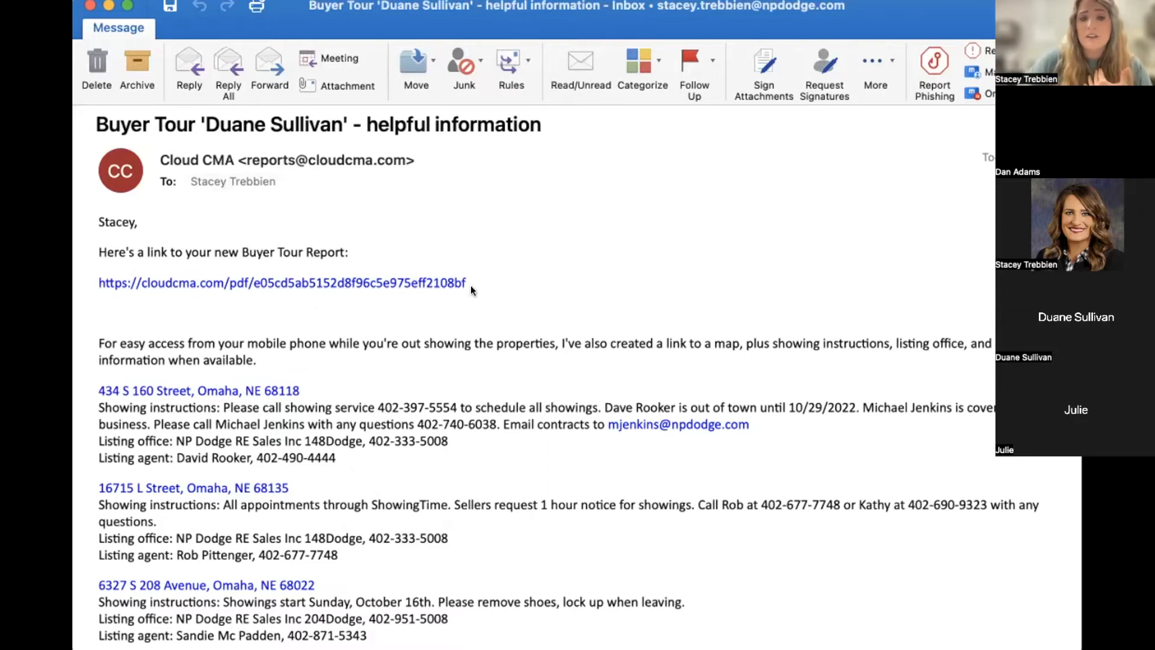
scroll(478, 291, "down", 5)
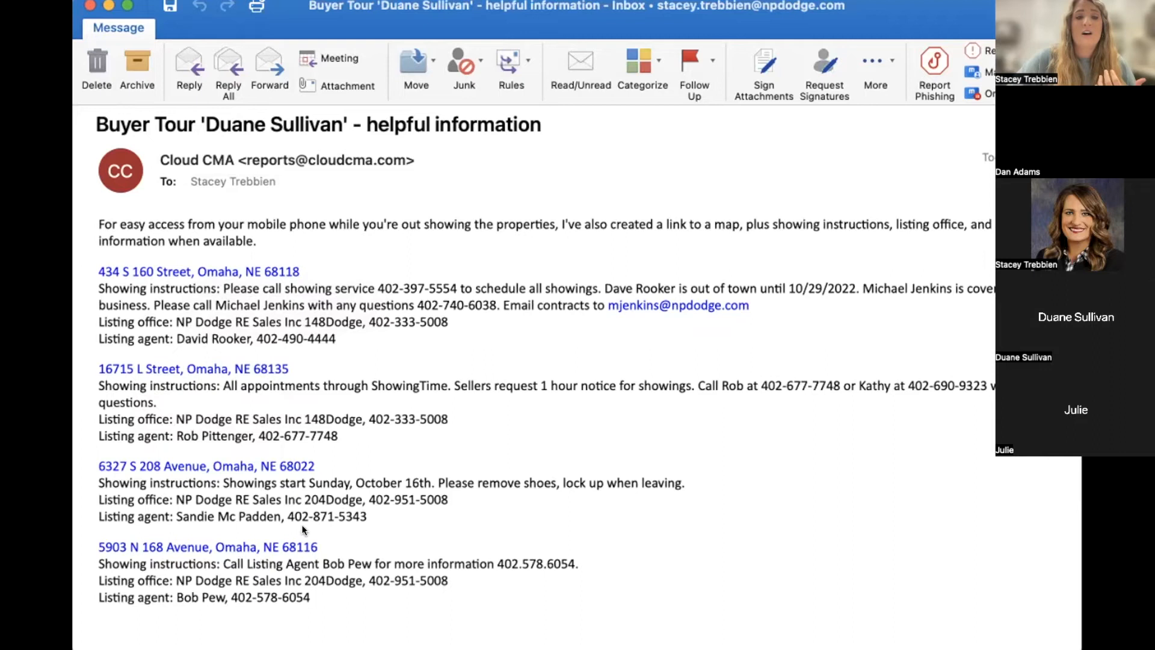
scroll(309, 595, "down", 3)
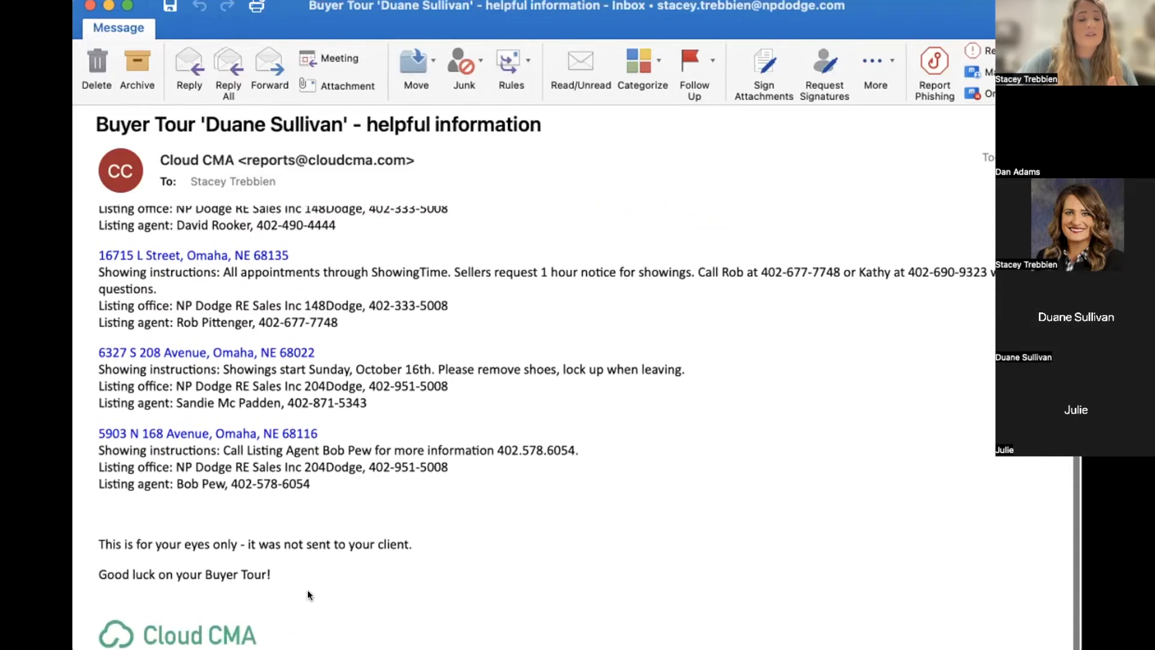
scroll(308, 590, "up", 2)
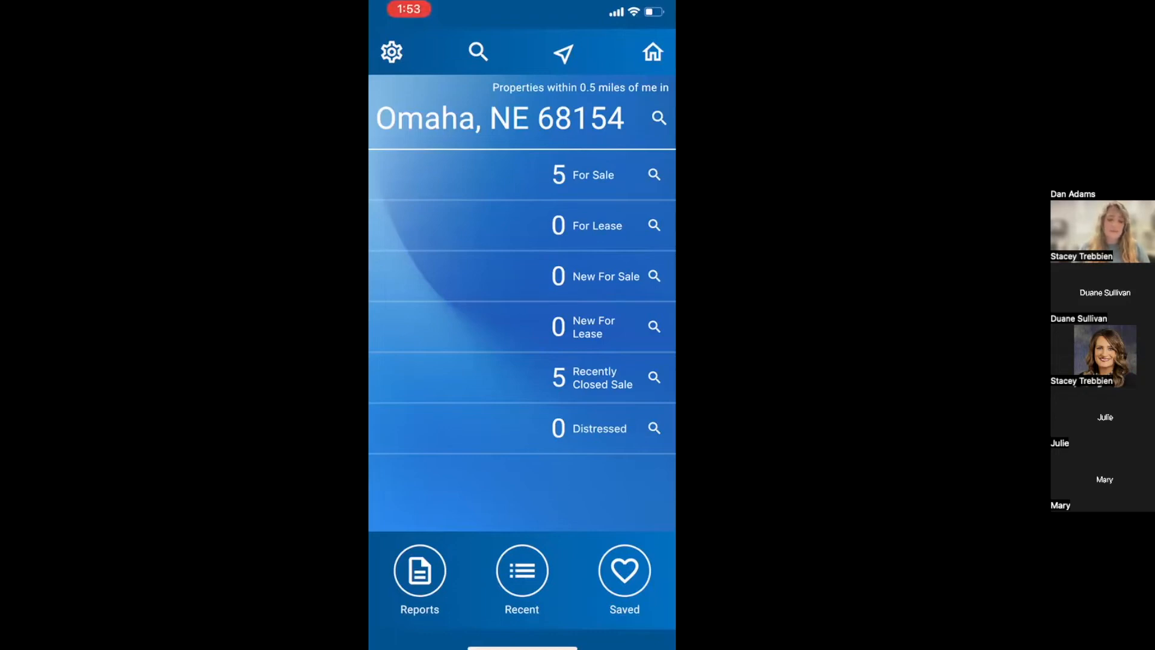
Start a Buyer Tour report with the Omaha location cleared, reaching the Add Properties map.
left_click(420, 570)
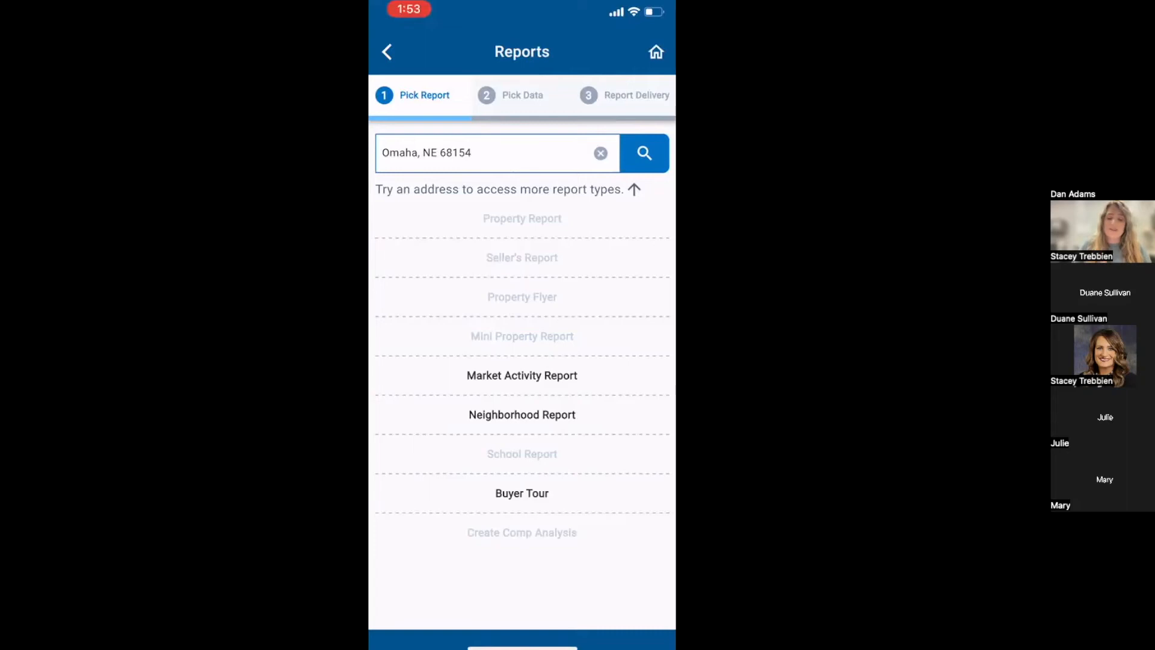
left_click(601, 153)
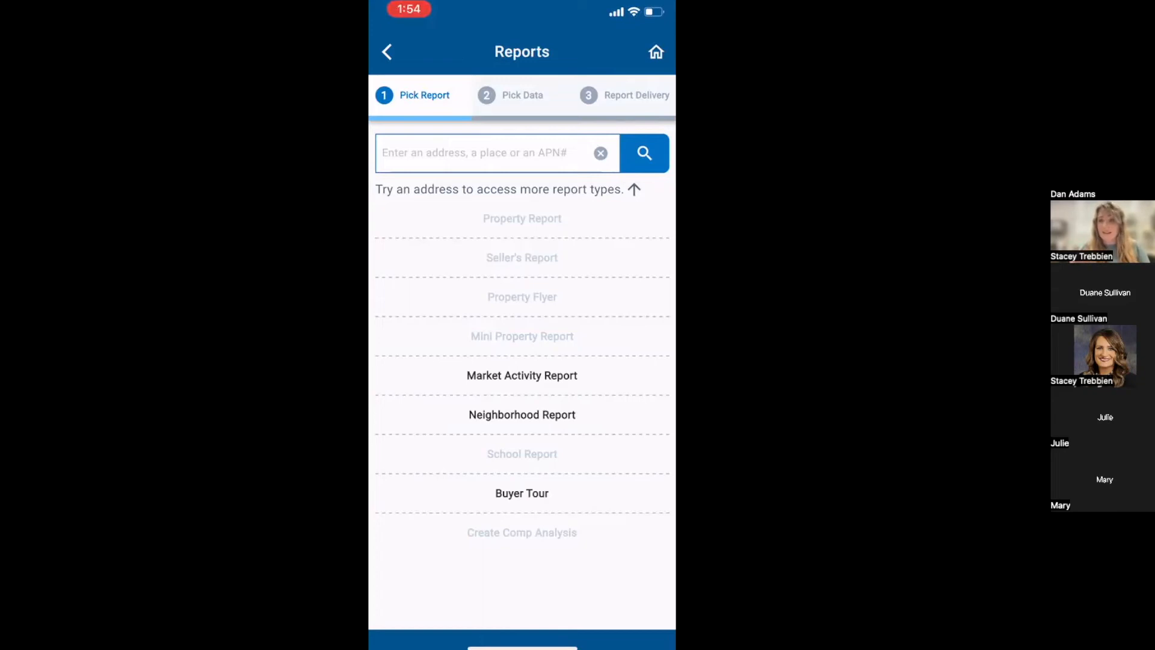
left_click(521, 493)
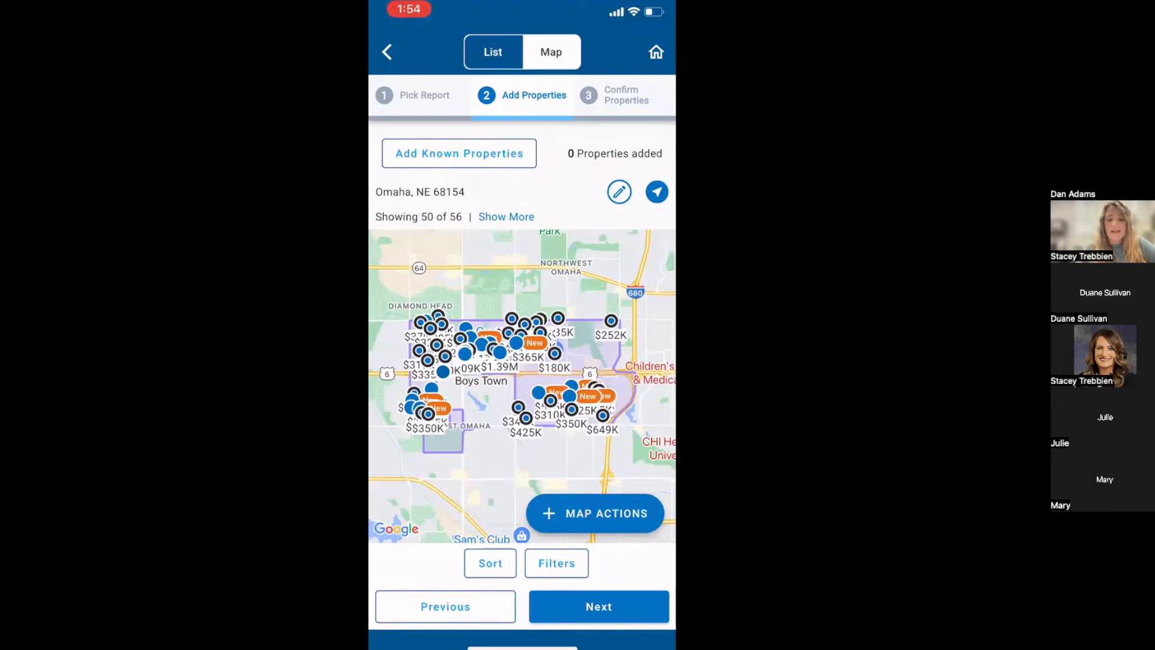
scroll(550, 383, "up", 5)
left_click_drag(451, 337, 608, 399)
left_click_drag(458, 415, 544, 338)
left_click(477, 323)
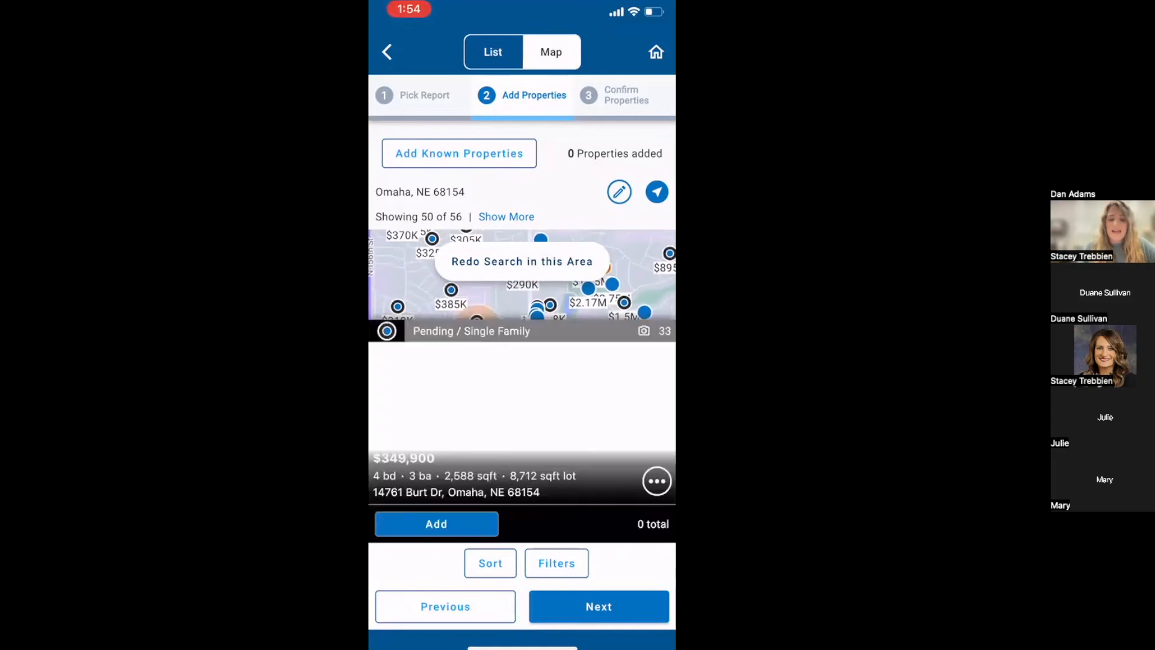
left_click(494, 300)
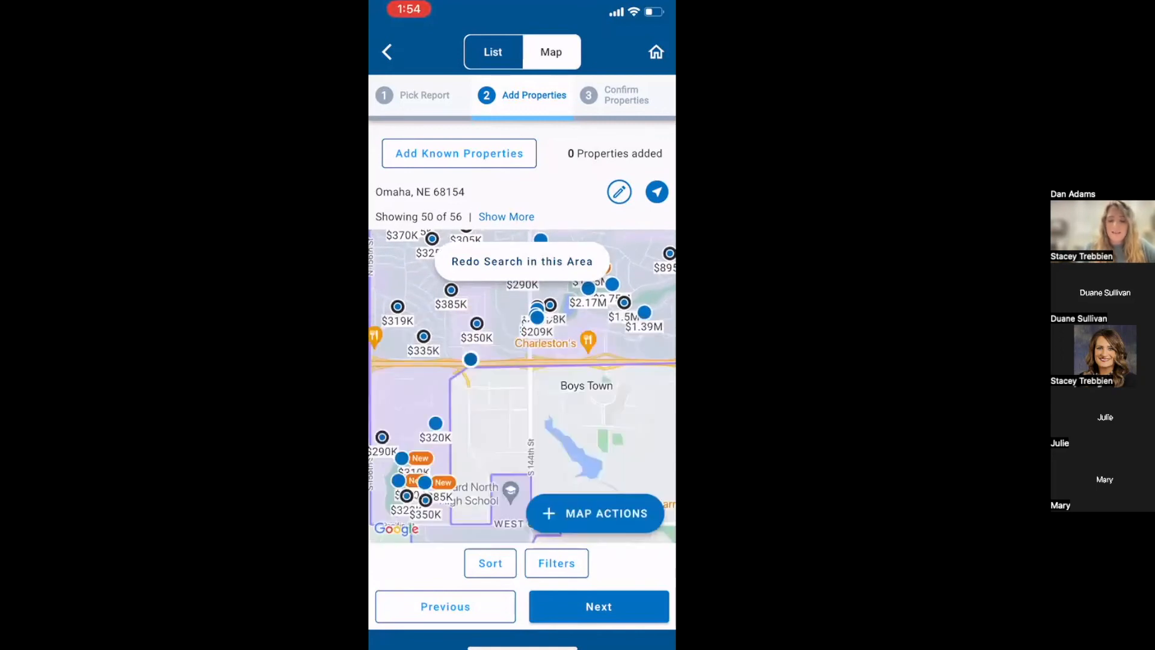
left_click(625, 301)
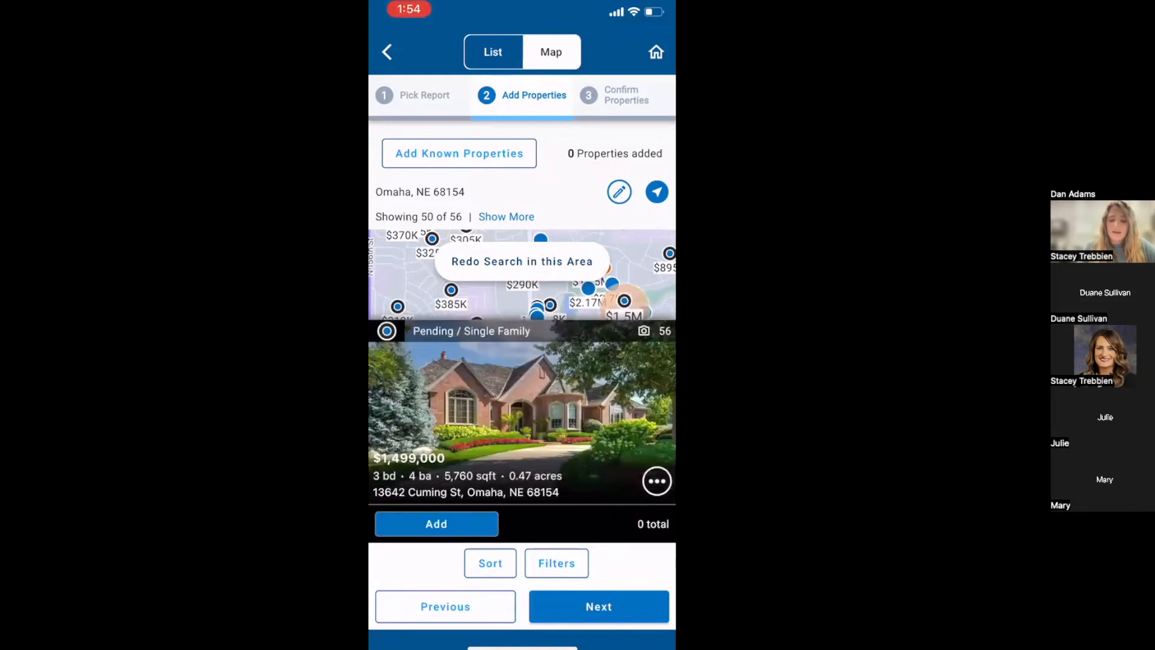
left_click(587, 302)
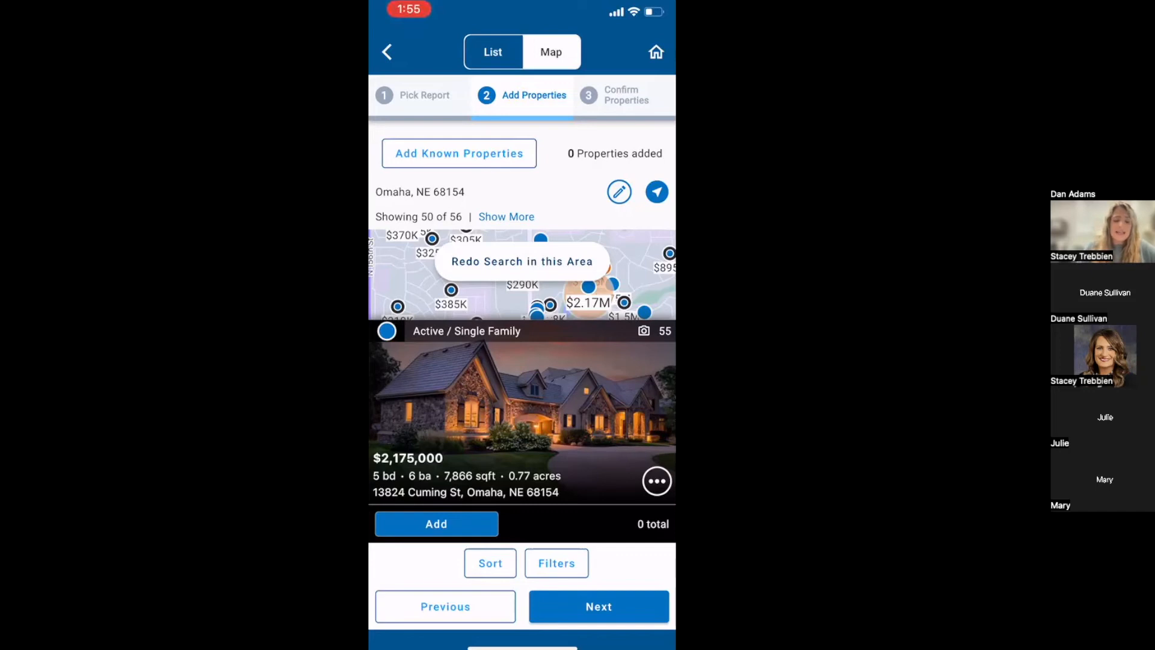
left_click(436, 523)
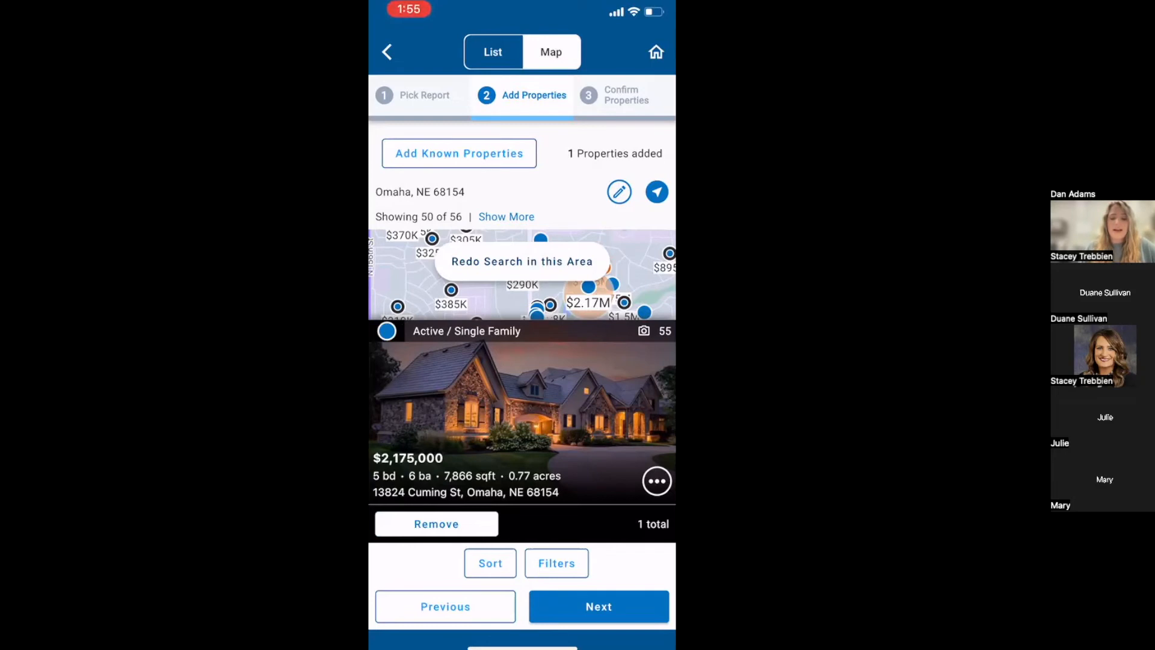
Close the listing card and pan the map west toward Elkhorn.
left_click(493, 301)
scroll(522, 385, "down", 5)
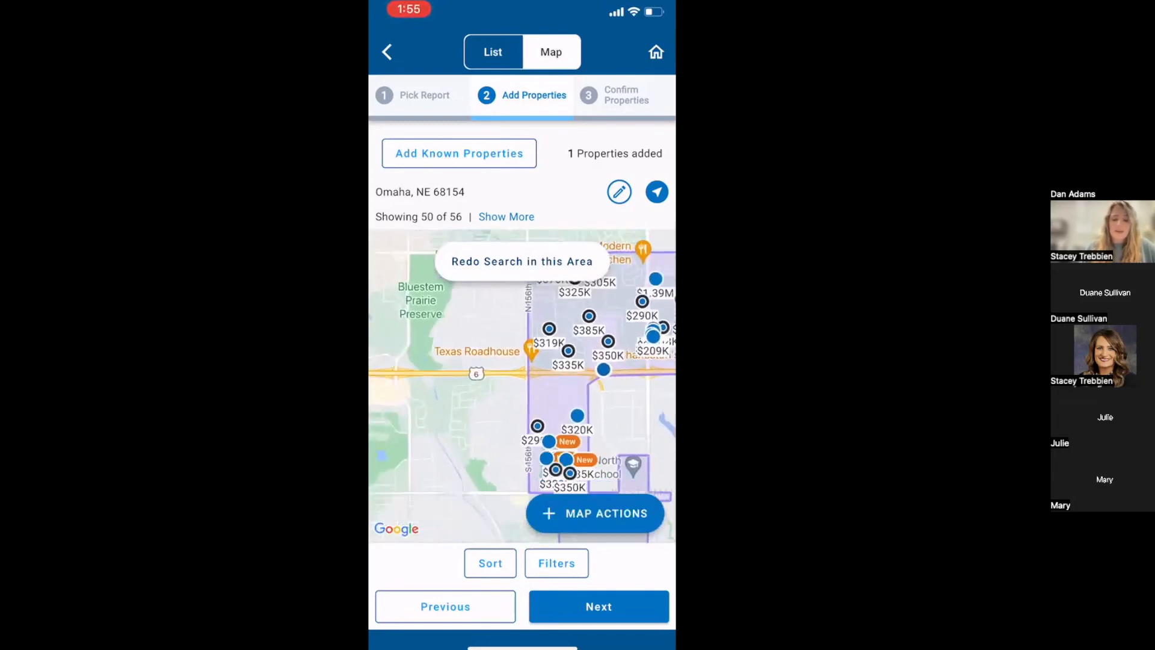
left_click_drag(468, 349, 611, 384)
left_click_drag(518, 361, 532, 446)
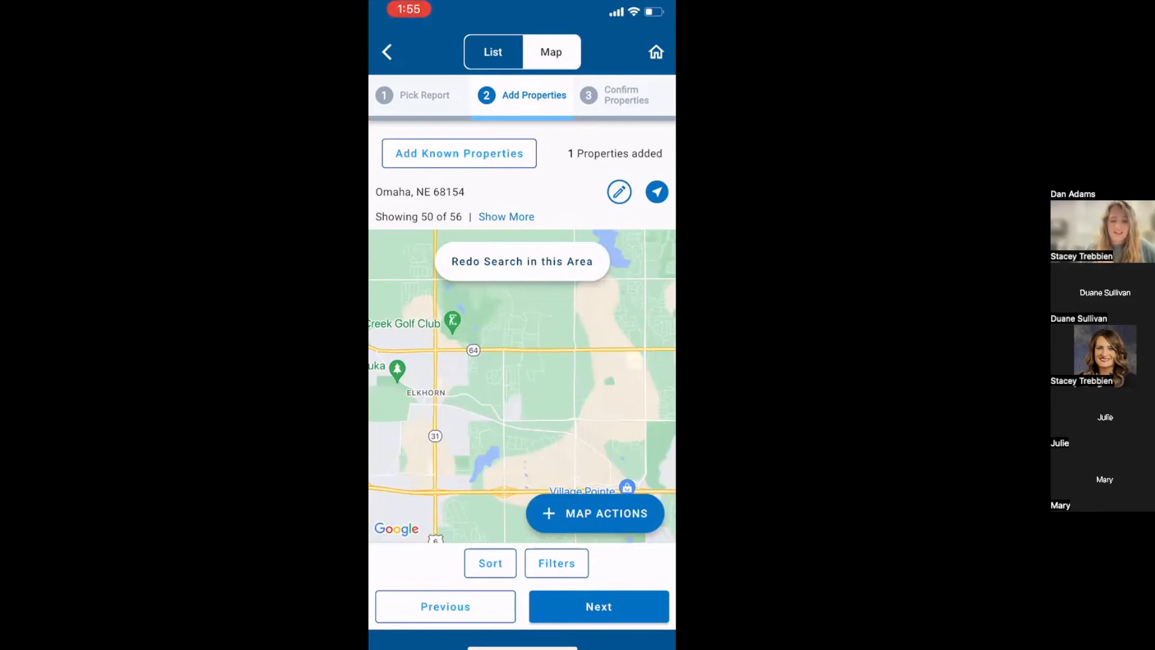
left_click(522, 261)
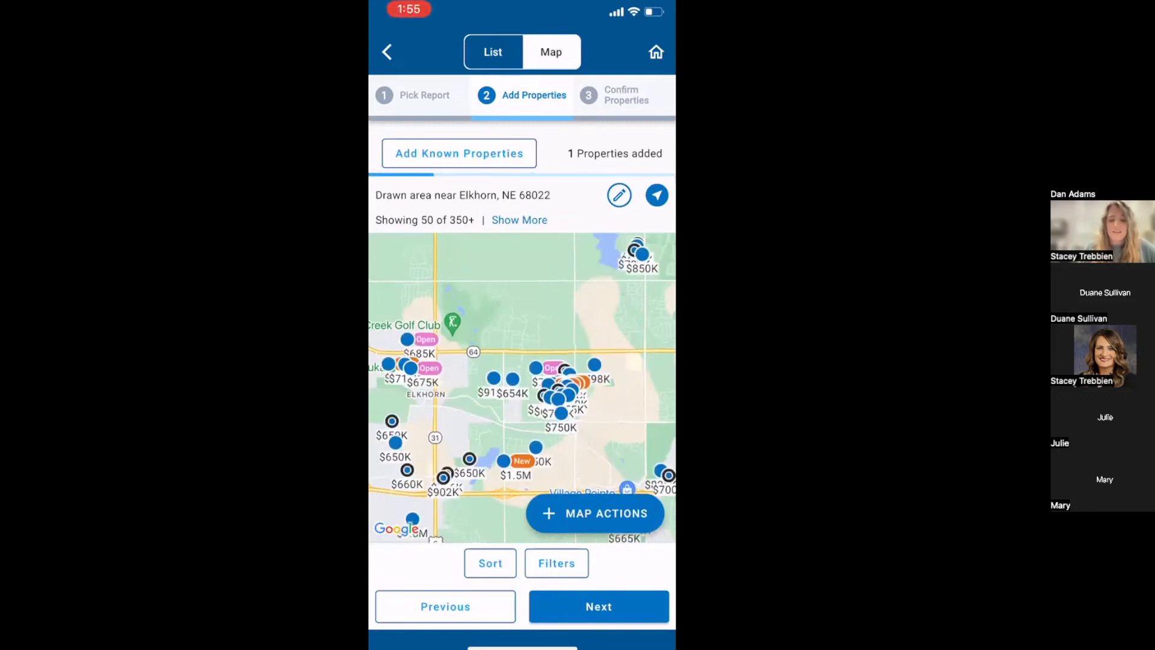
scroll(505, 426, "up", 3)
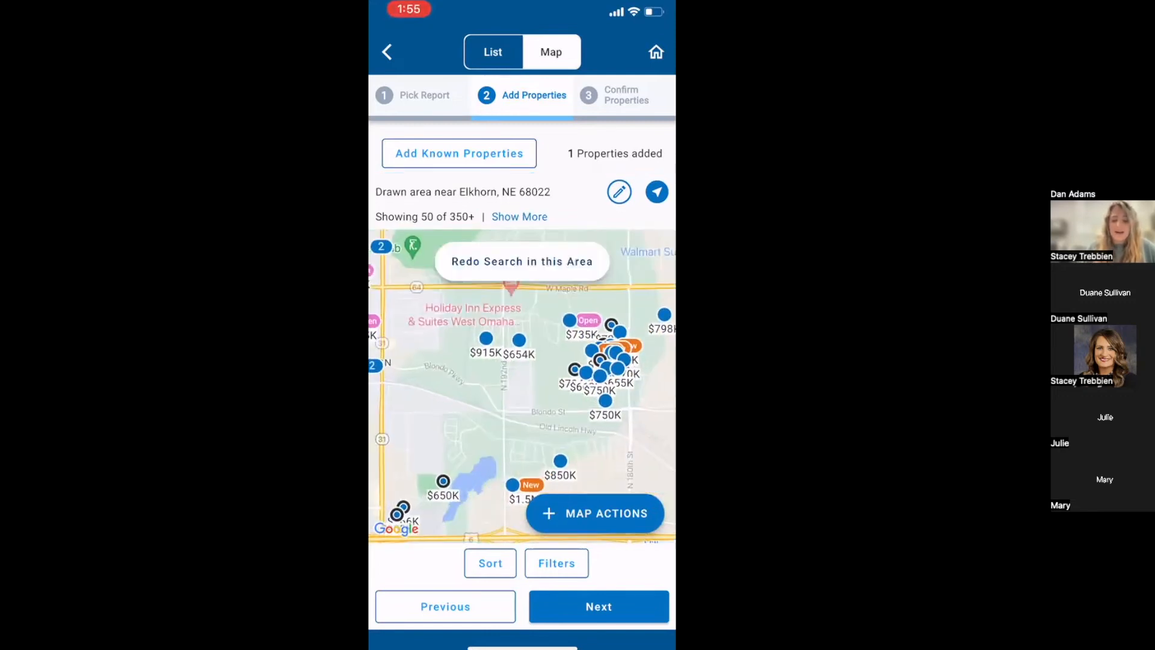
left_click(513, 485)
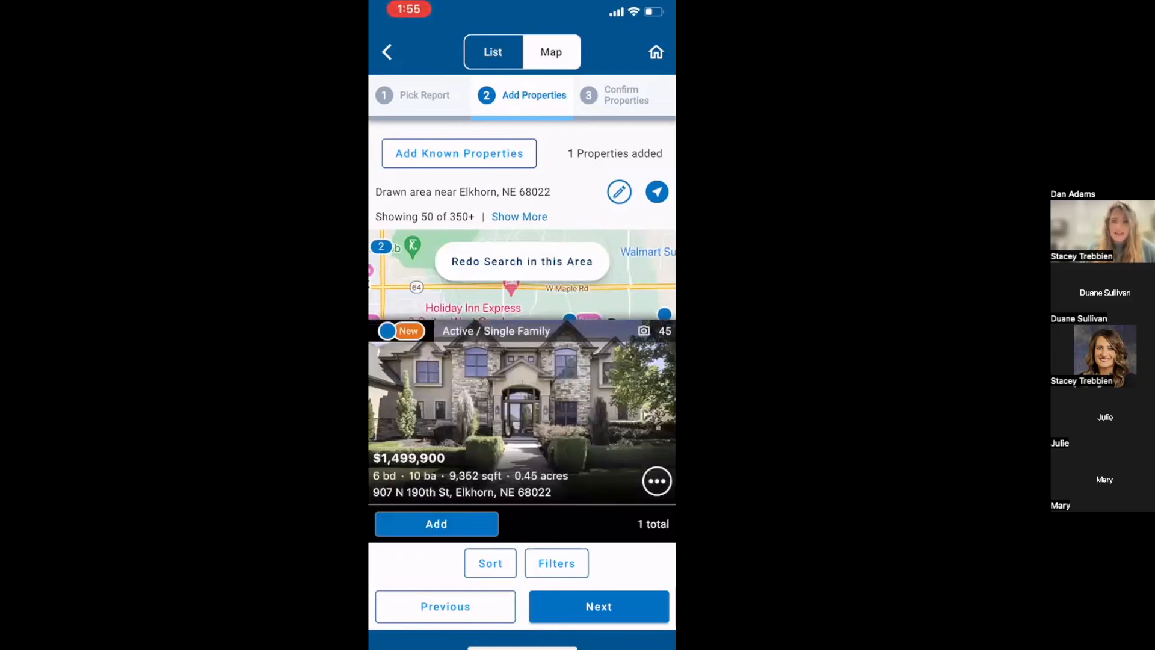
left_click(436, 523)
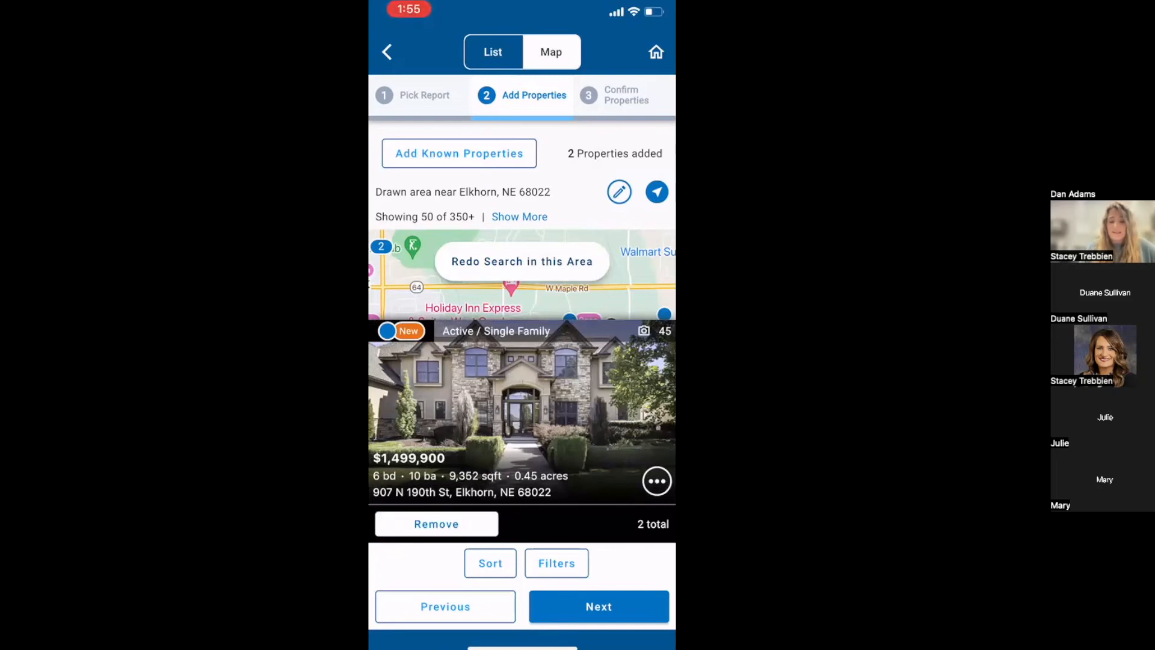
left_click(522, 301)
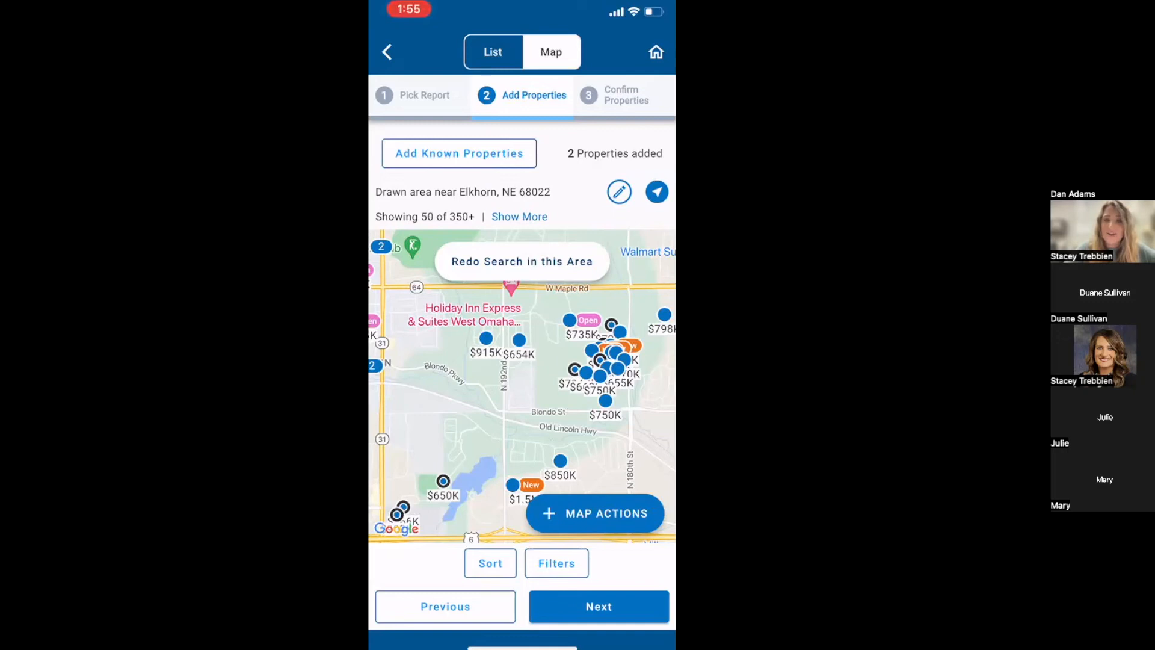
left_click(459, 154)
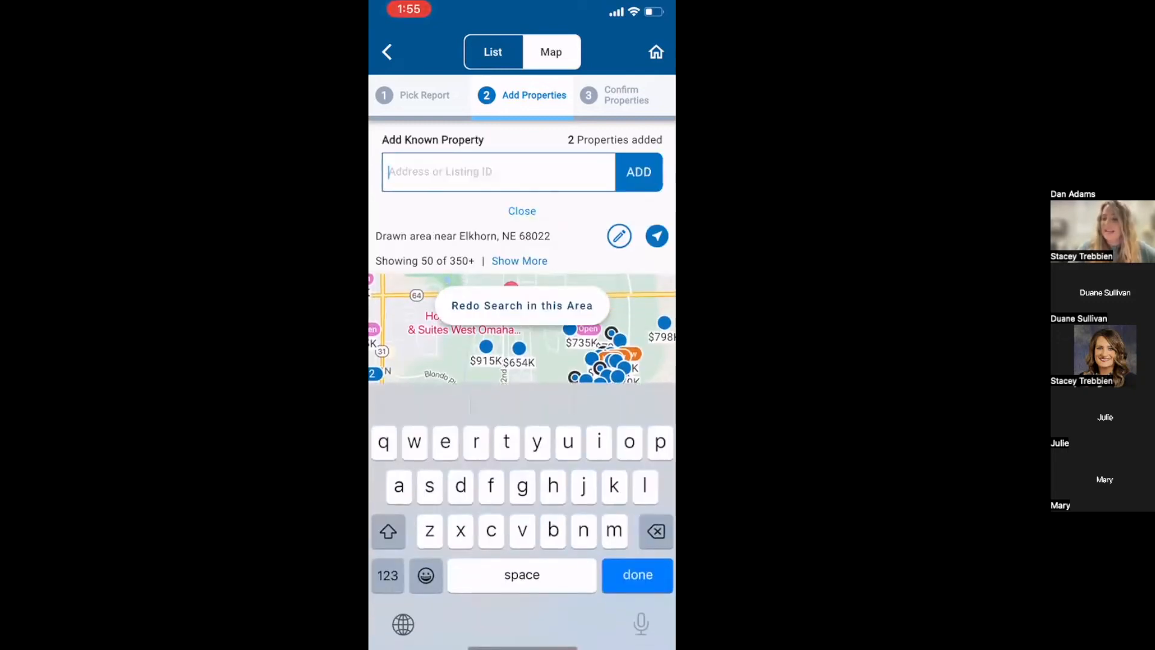
left_click(388, 575)
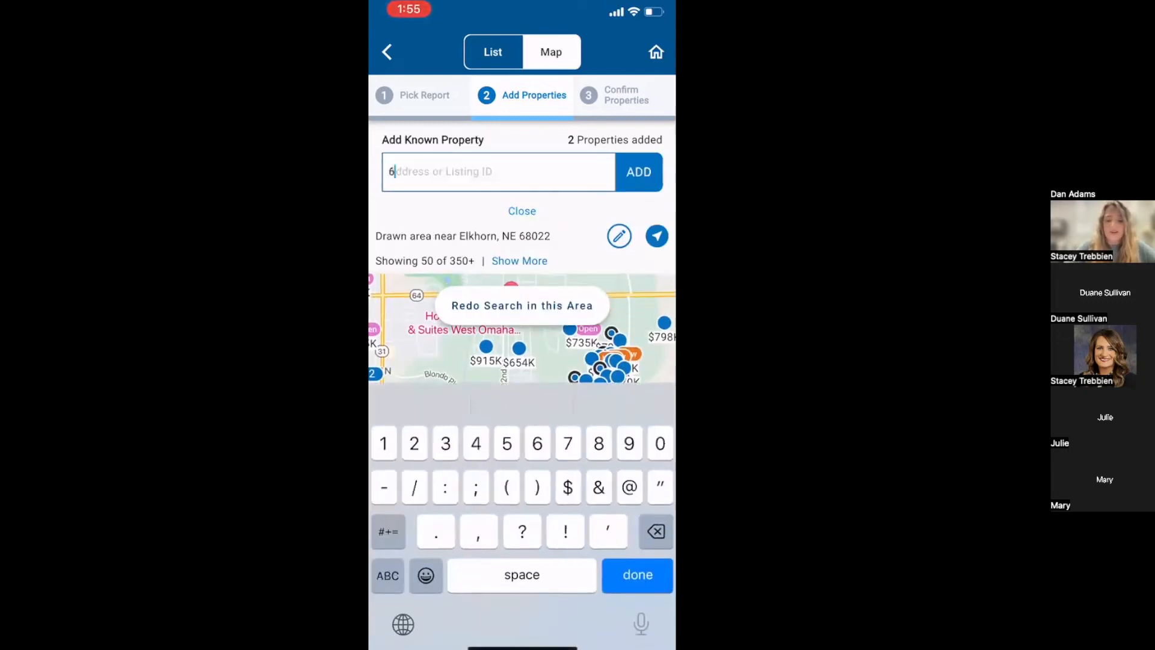
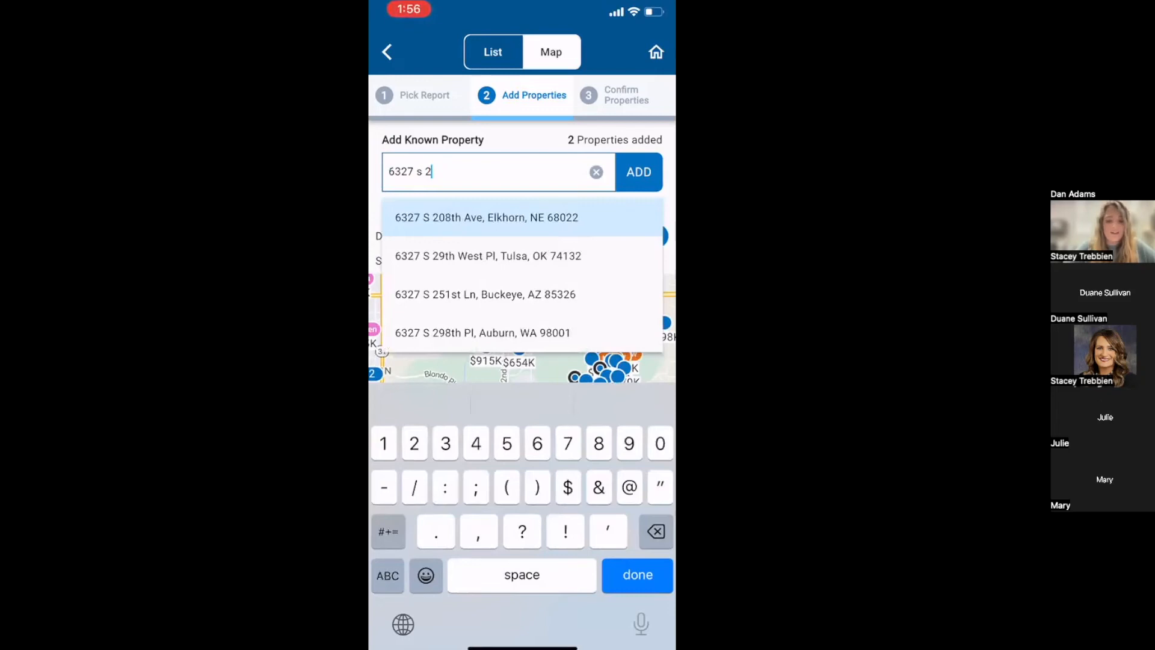
left_click(487, 218)
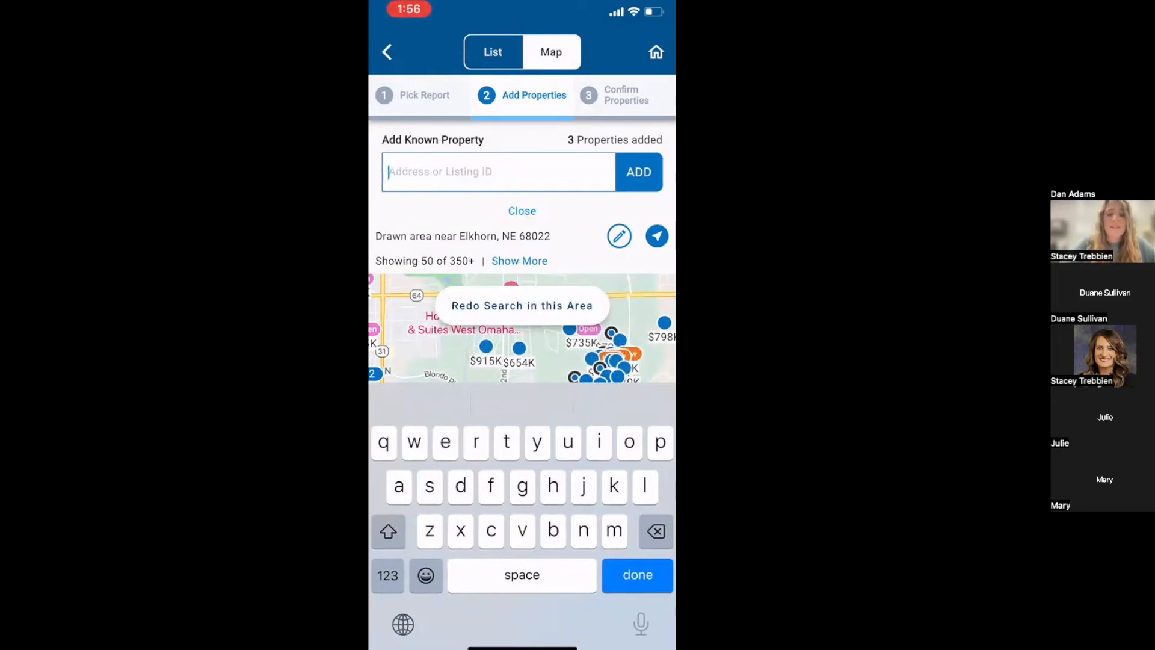
left_click(387, 575)
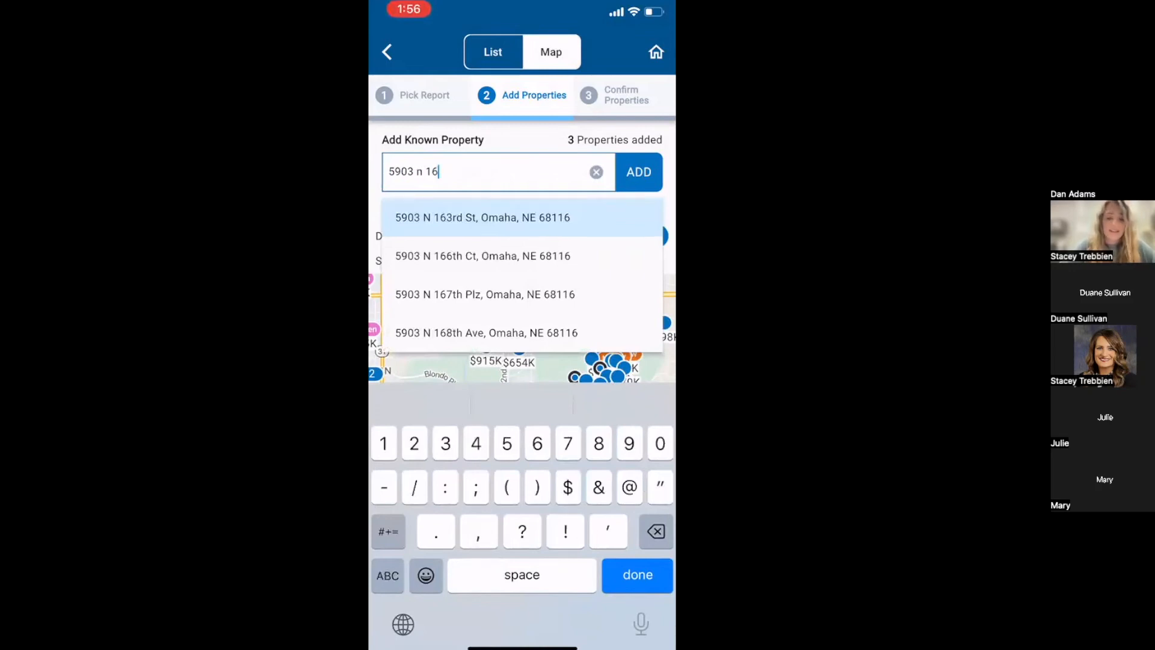
left_click(487, 332)
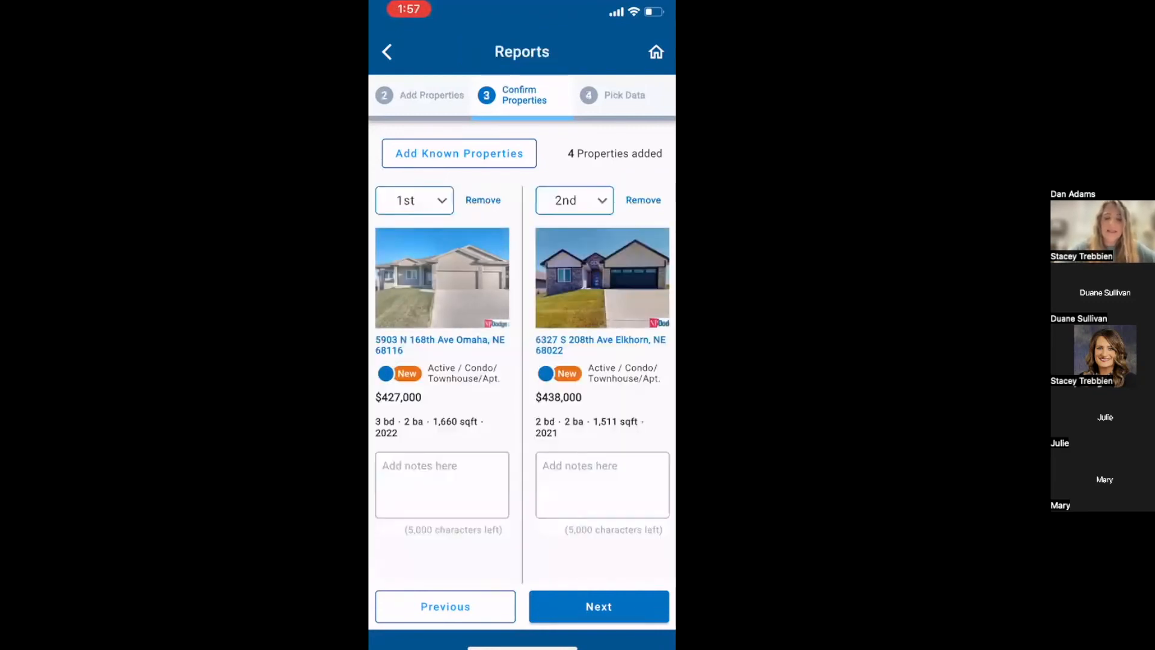
Swipe through the four property cards and open the first card's tour-position dropdown.
scroll(522, 385, "right", 3)
scroll(522, 386, "right", 3)
scroll(522, 385, "left", 3)
scroll(522, 385, "left", 3)
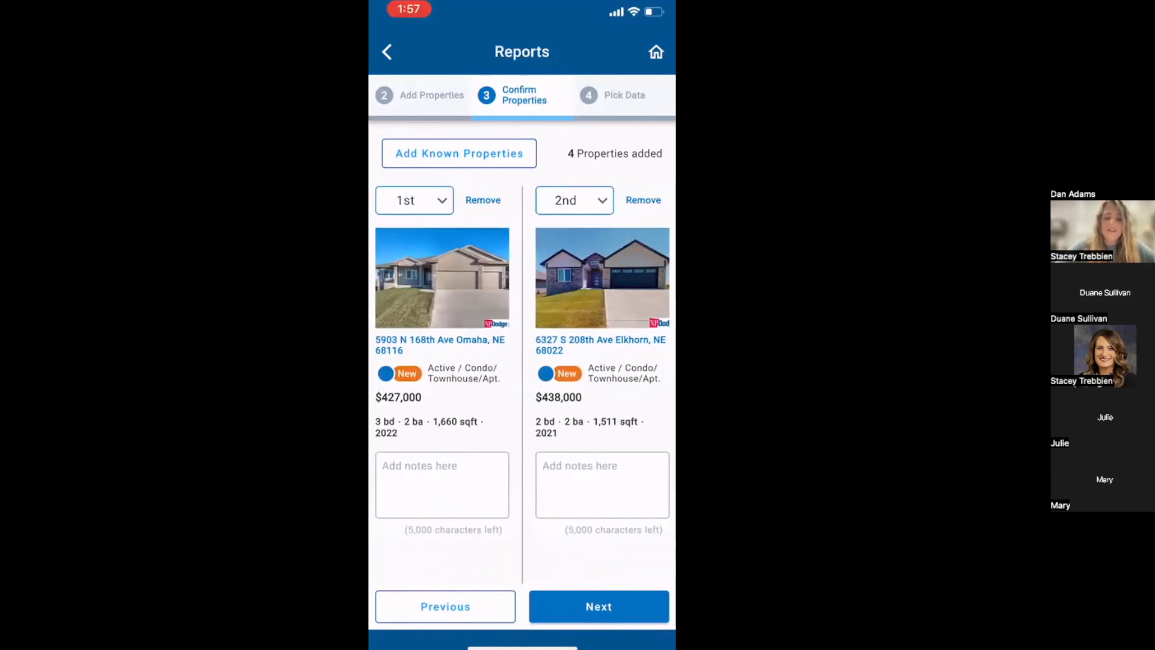
scroll(522, 386, "right", 5)
scroll(523, 385, "left", 5)
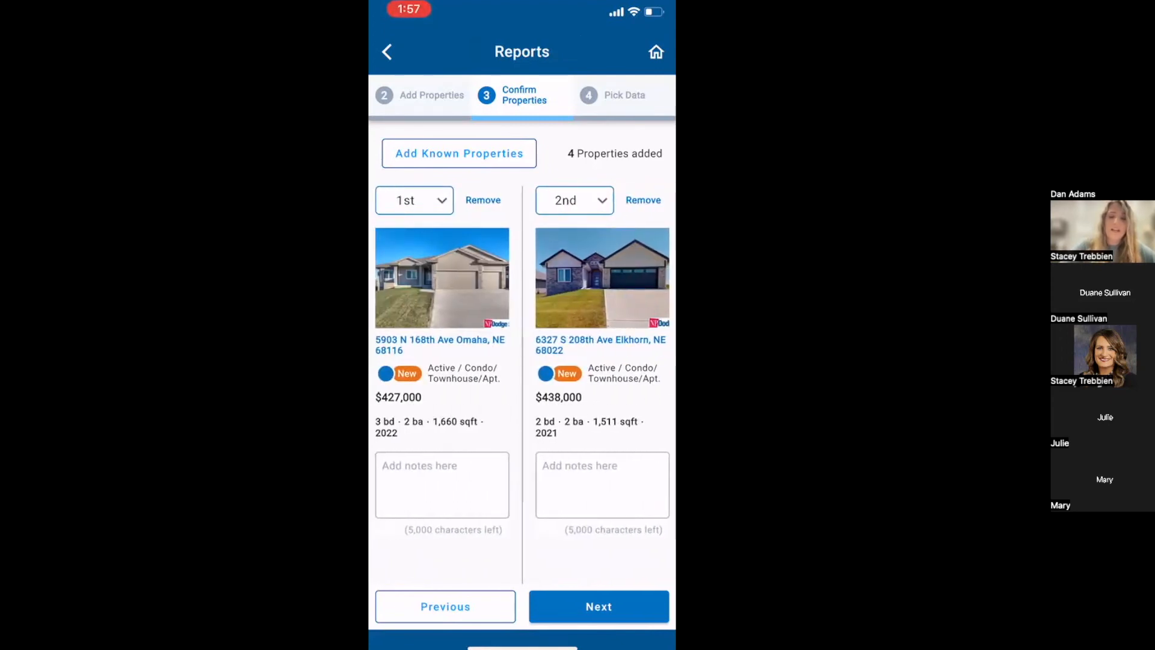
left_click(415, 200)
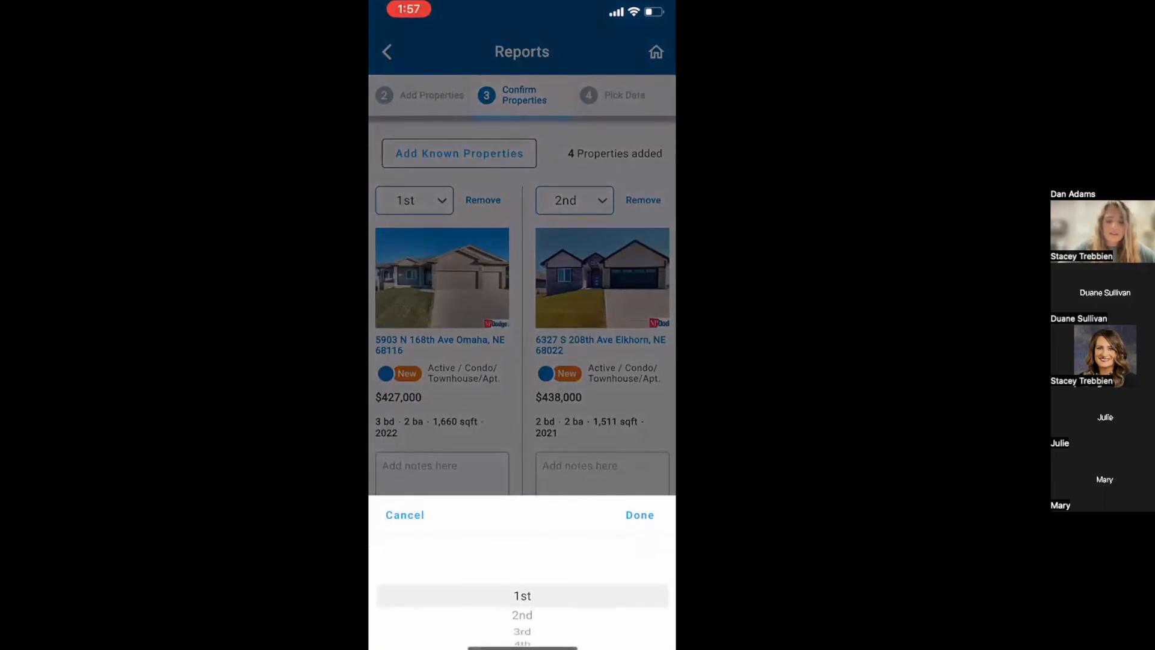
left_click_drag(522, 625, 523, 590)
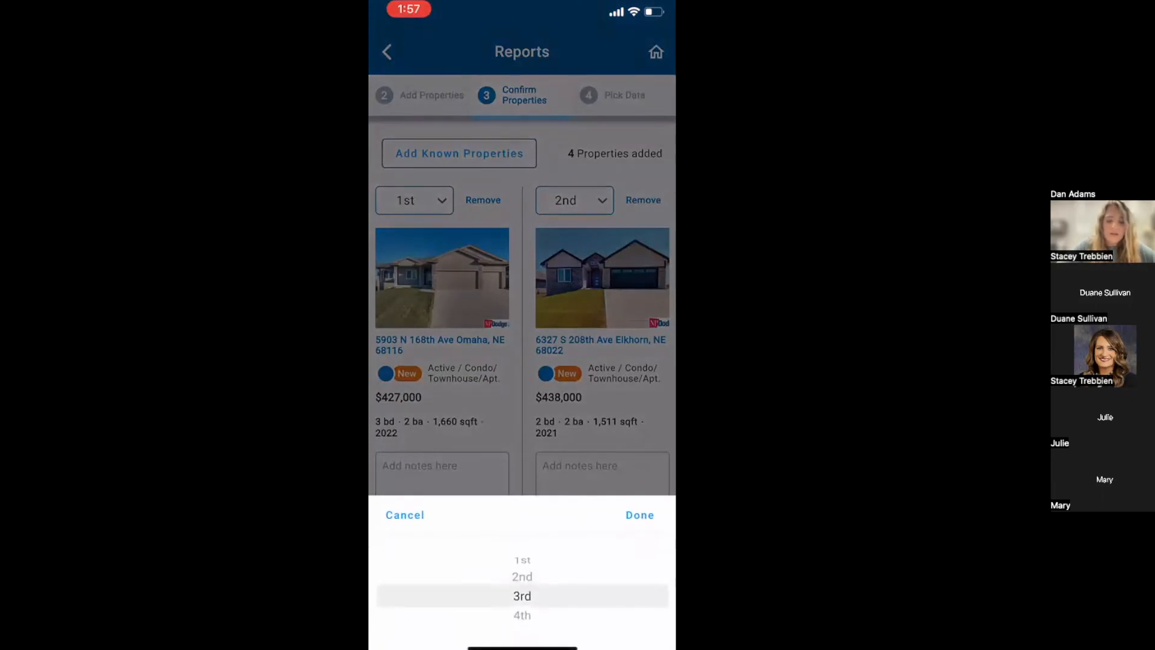
left_click(640, 516)
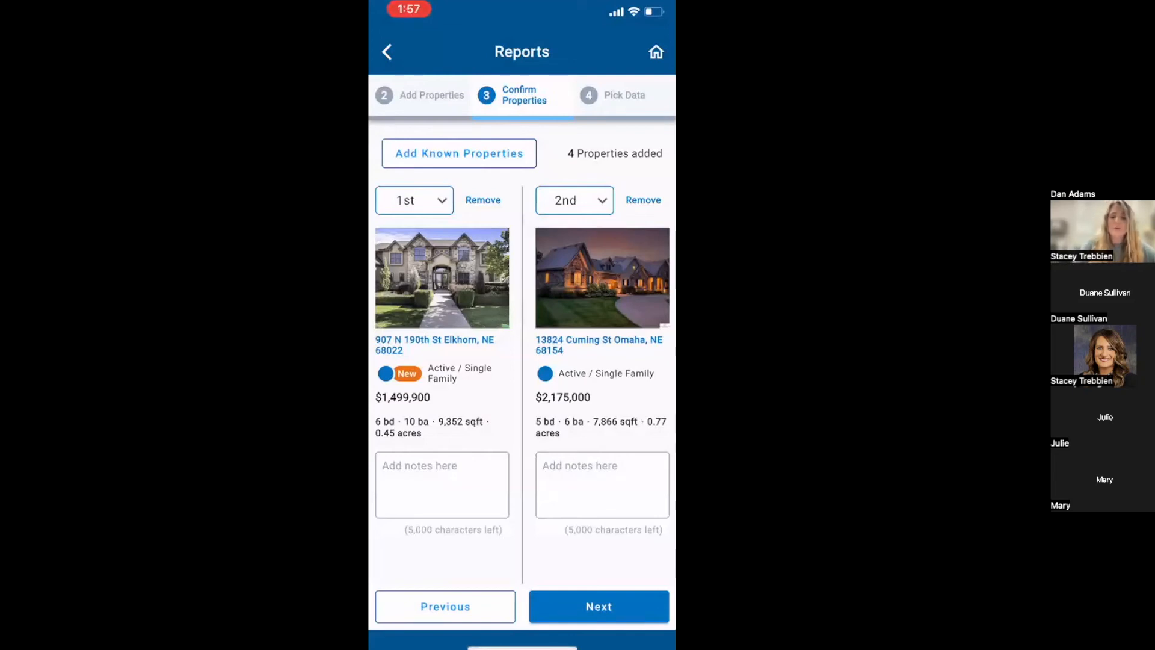
left_click(443, 484)
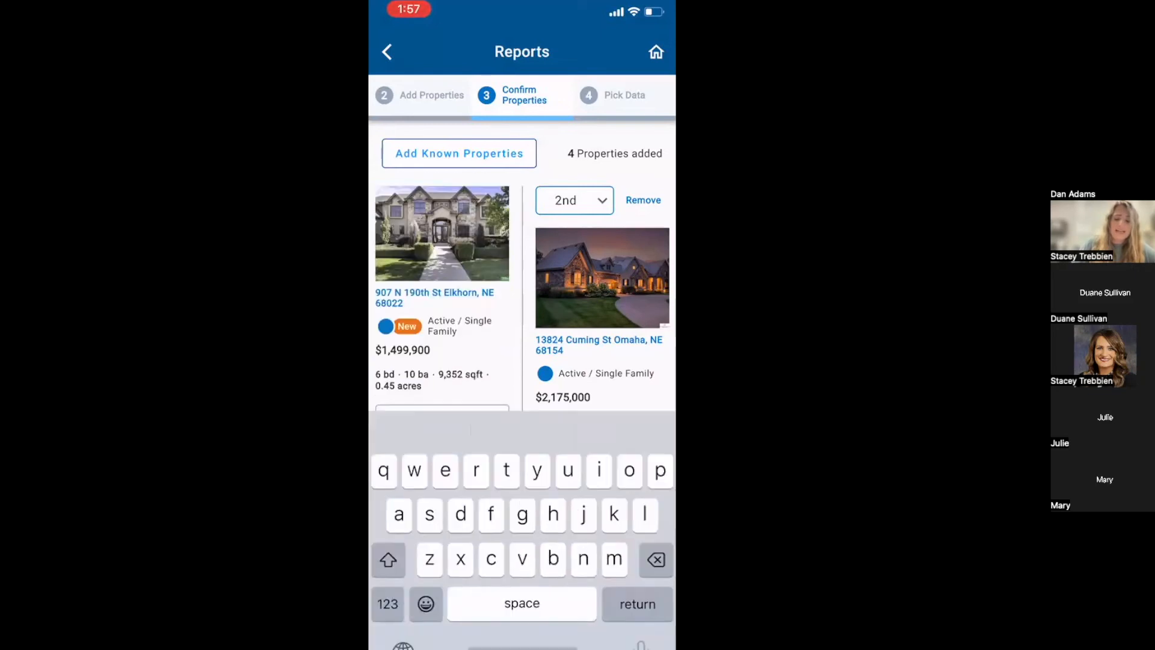
type("here i")
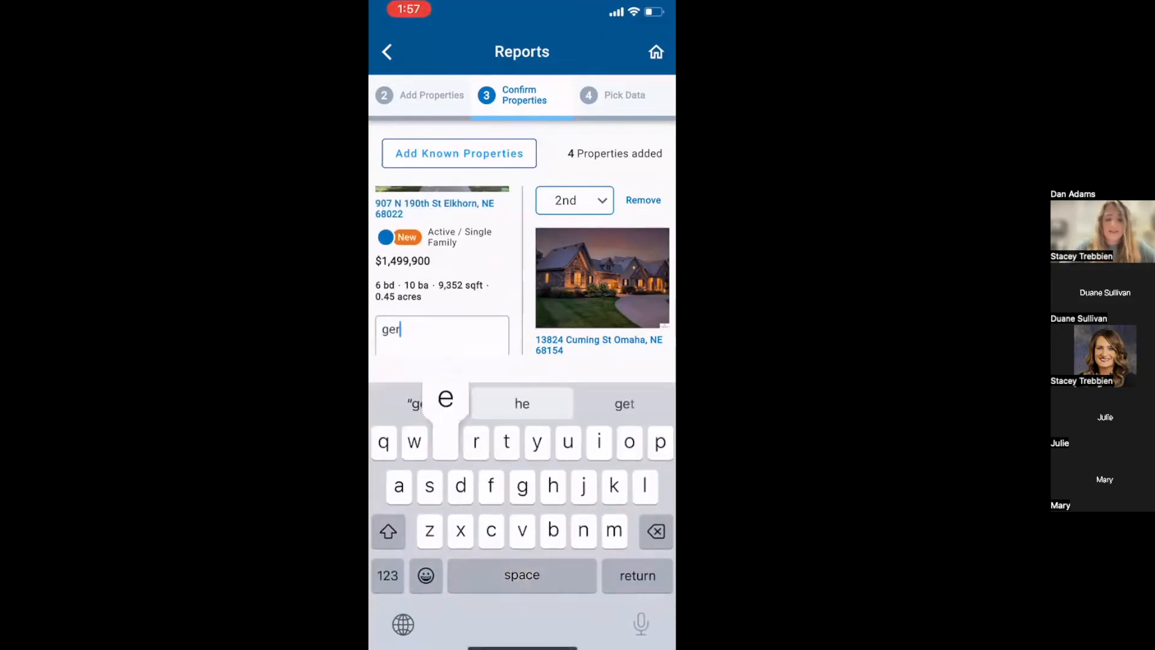
type("s my note")
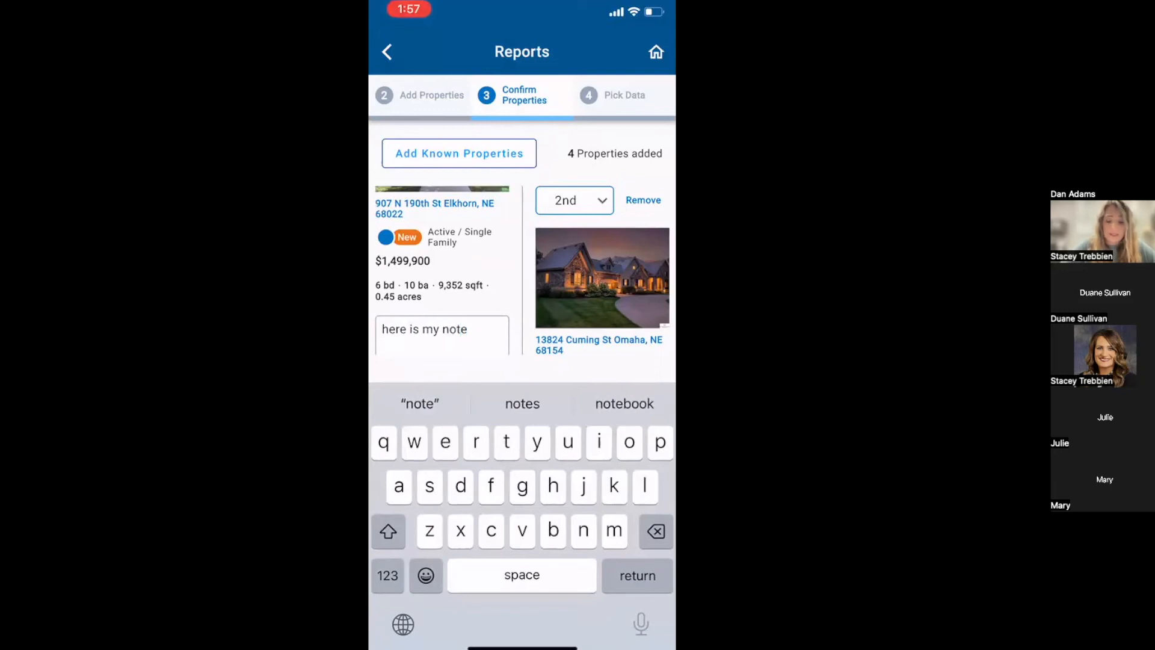
key("Return")
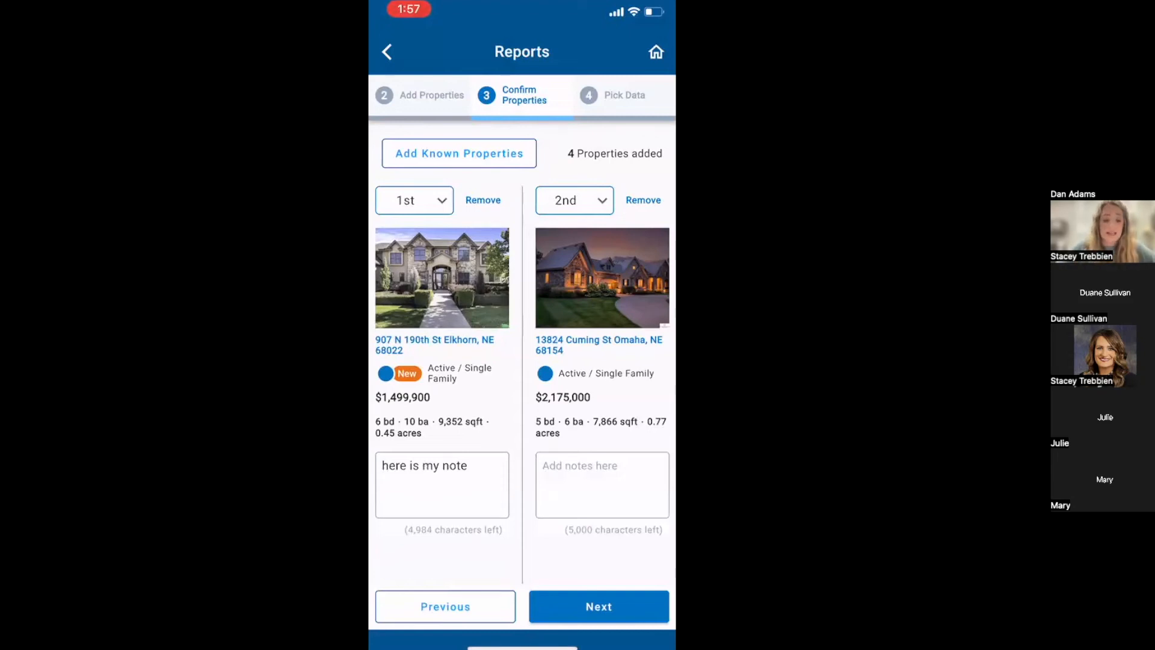
scroll(523, 385, "right", 5)
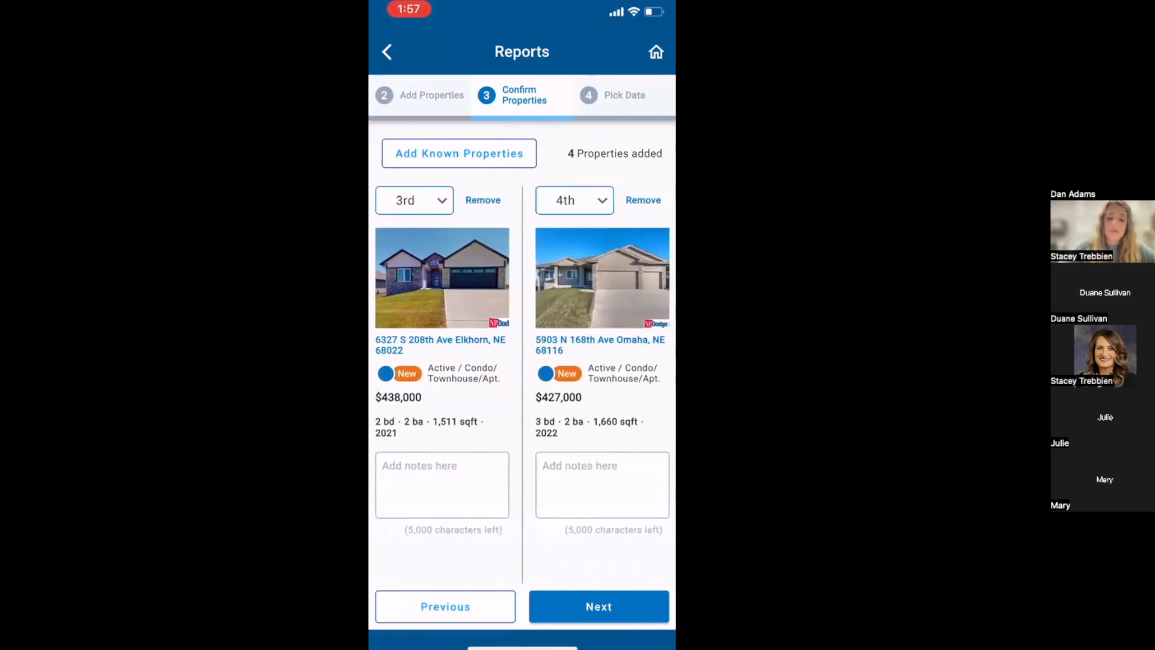
scroll(523, 385, "right", 2)
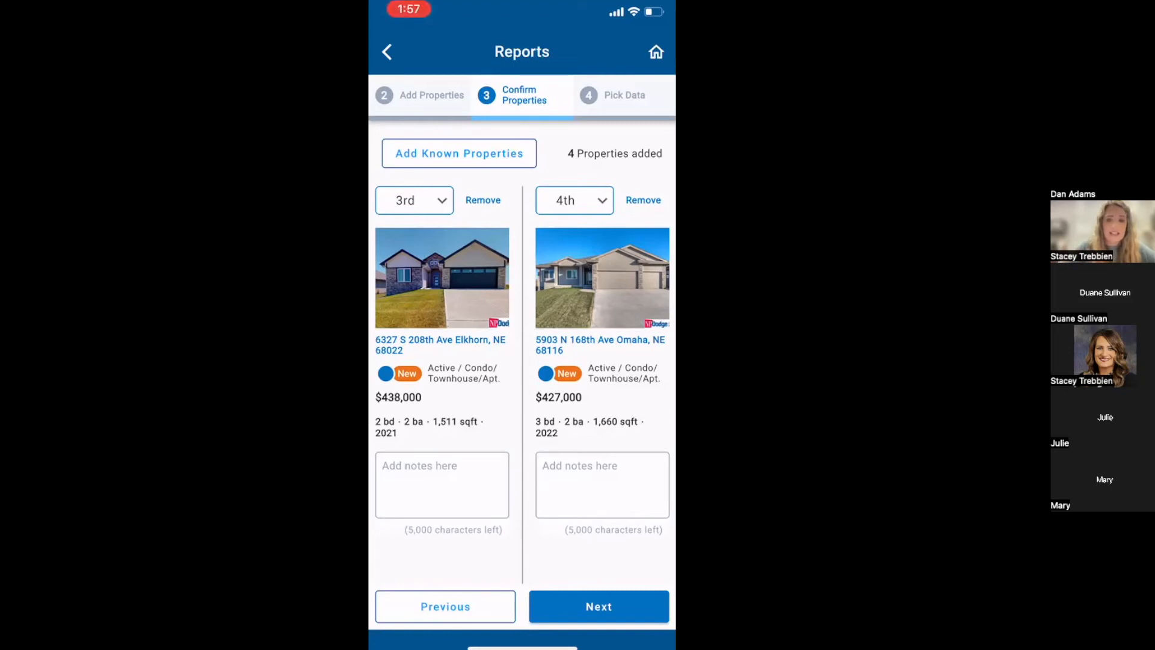
Choose email delivery to the agent's address, run the tour report, and exit reports.
left_click(599, 607)
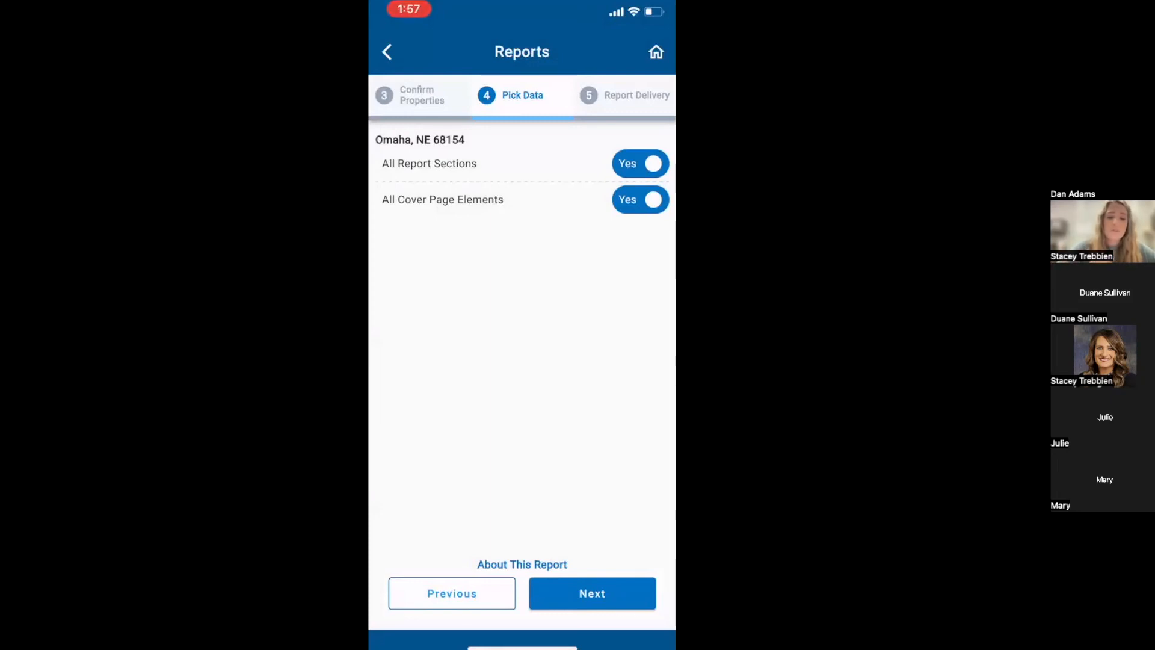
left_click(593, 594)
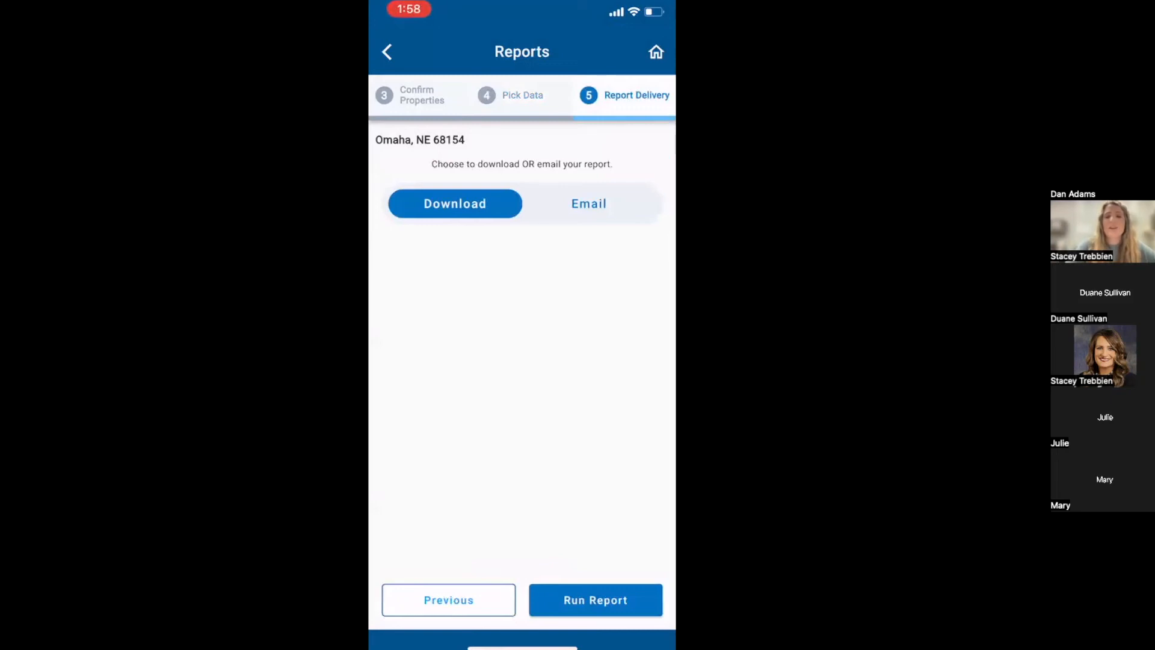
left_click(590, 204)
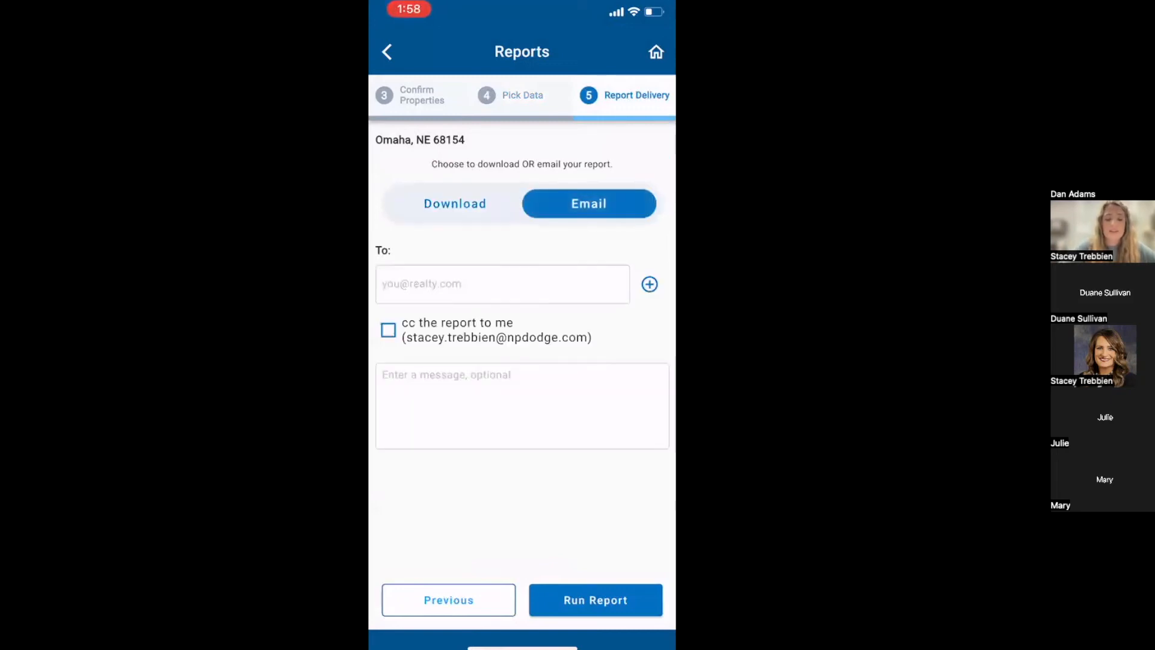
left_click(502, 284)
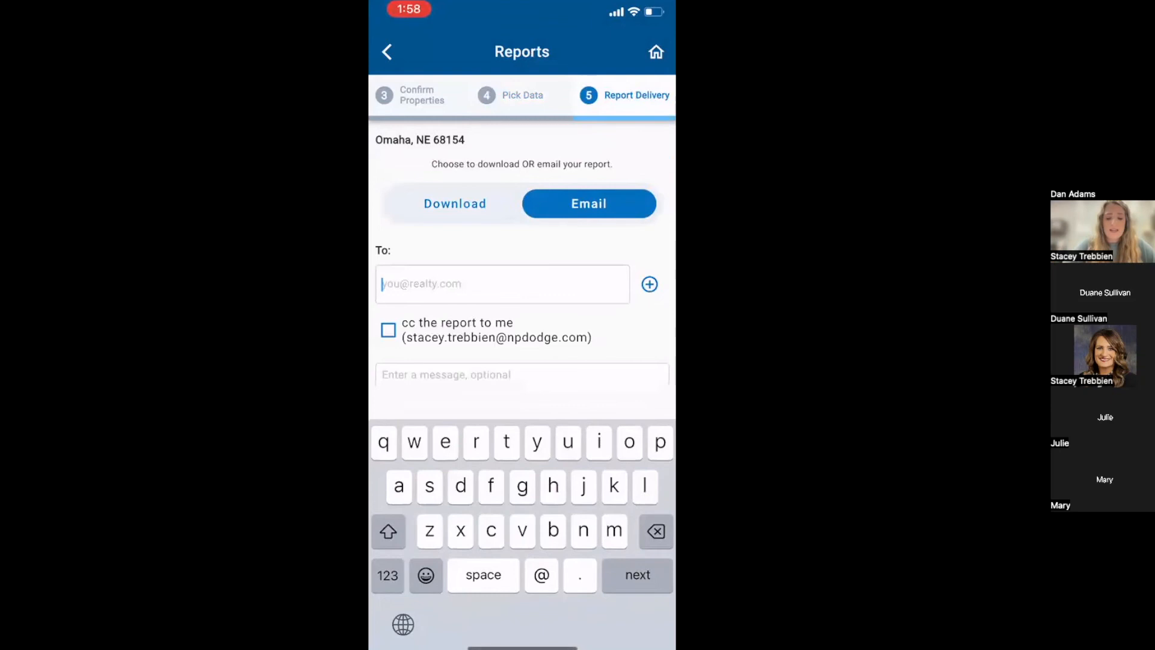
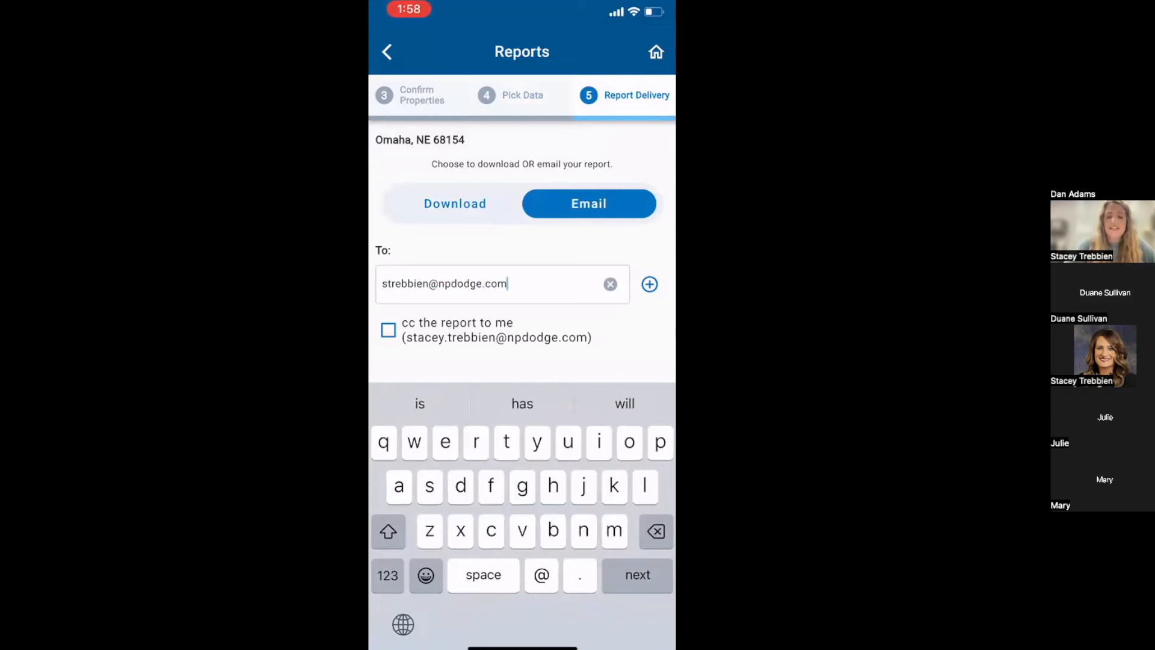
key("Return")
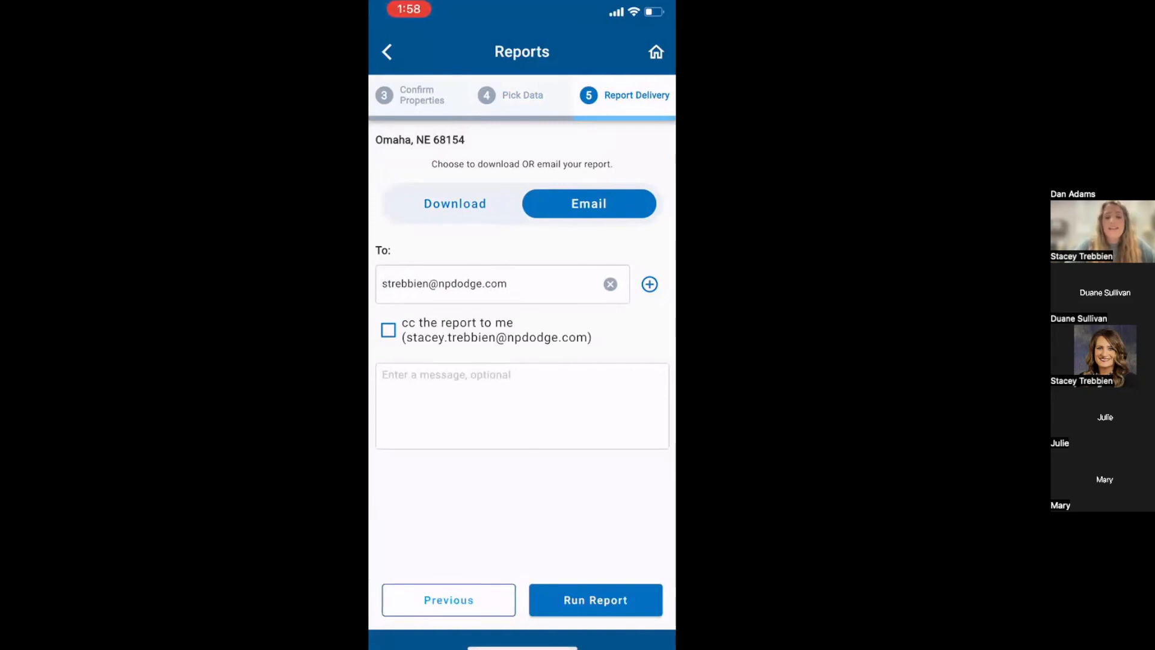
left_click(596, 600)
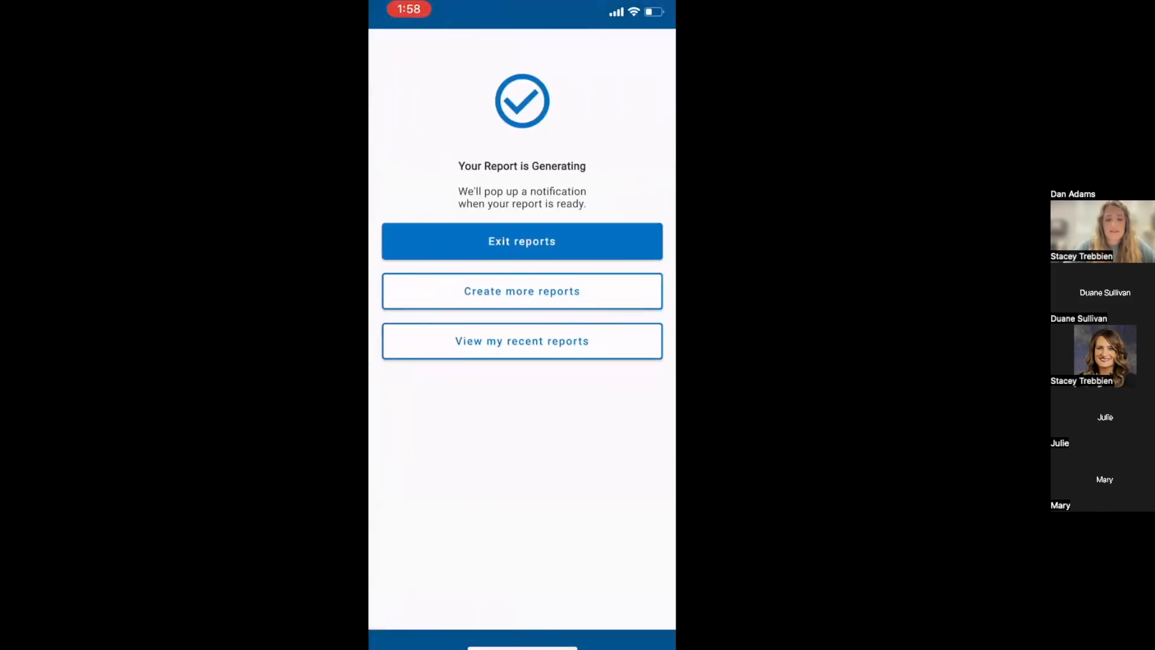
left_click(522, 242)
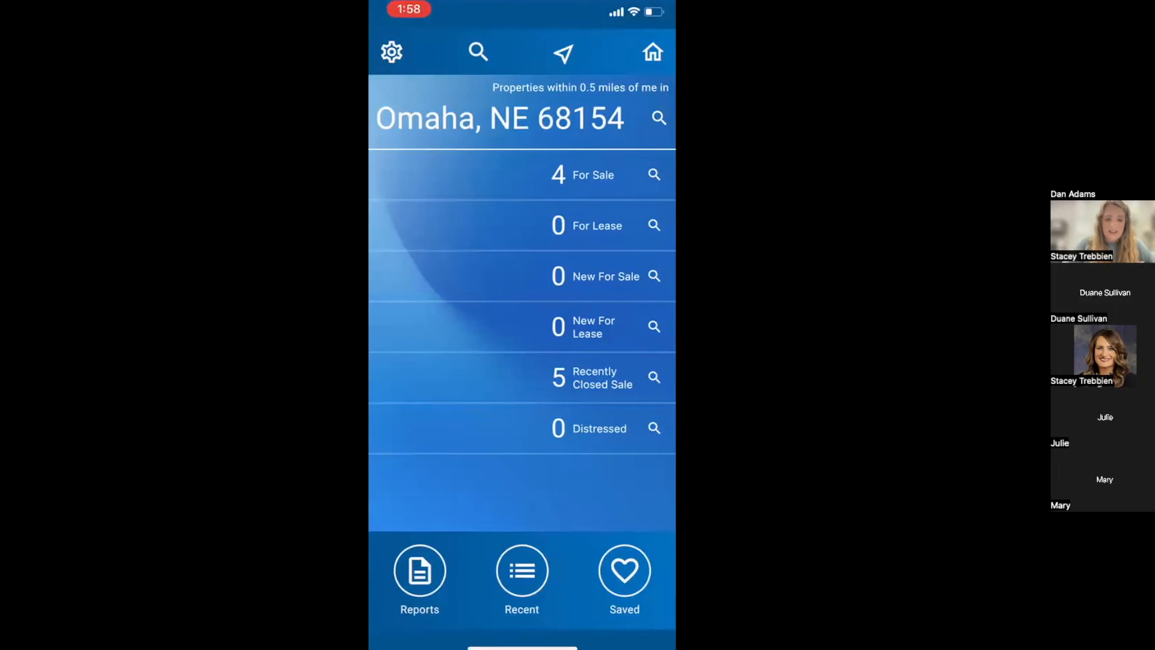
Open the nearby property results from the Omaha, NE 68154 home screen.
left_click(654, 174)
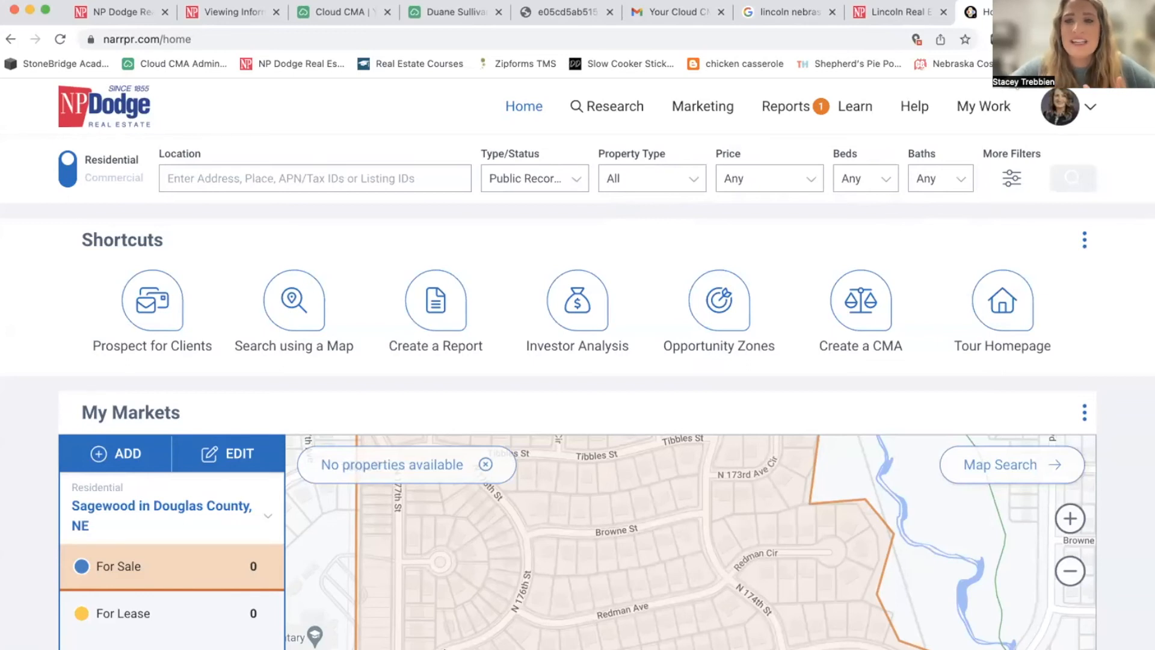
Open the ready Omaha, NE 68154 Buyer Tour PDF from today's requested reports.
mouse_move(811, 105)
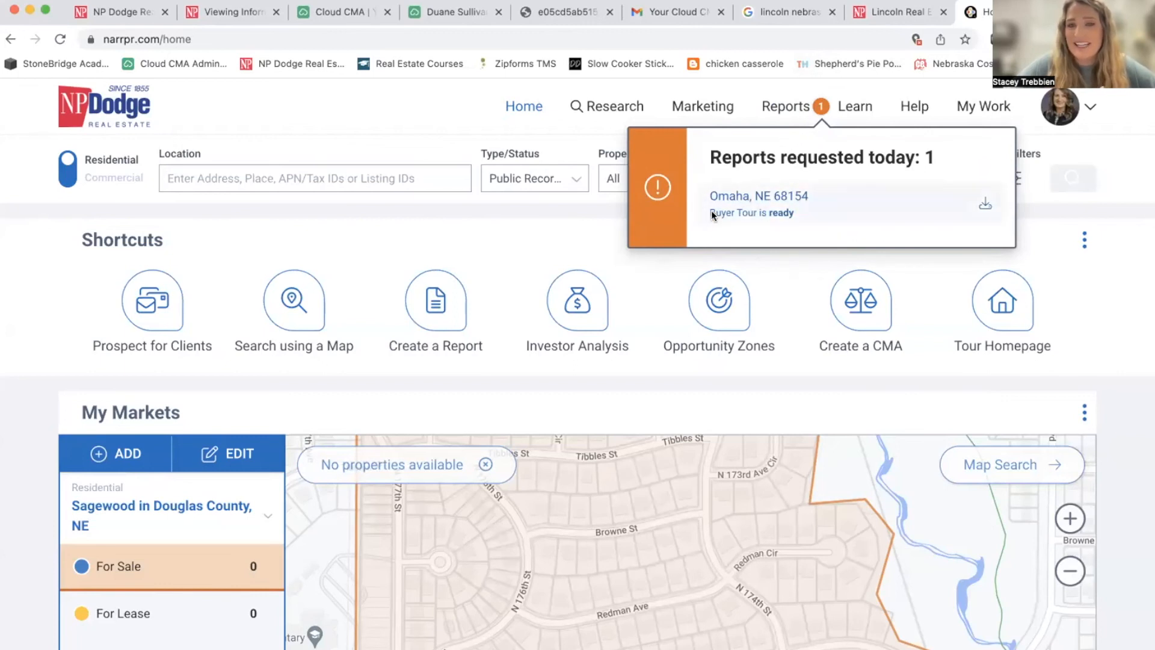
left_click(986, 205)
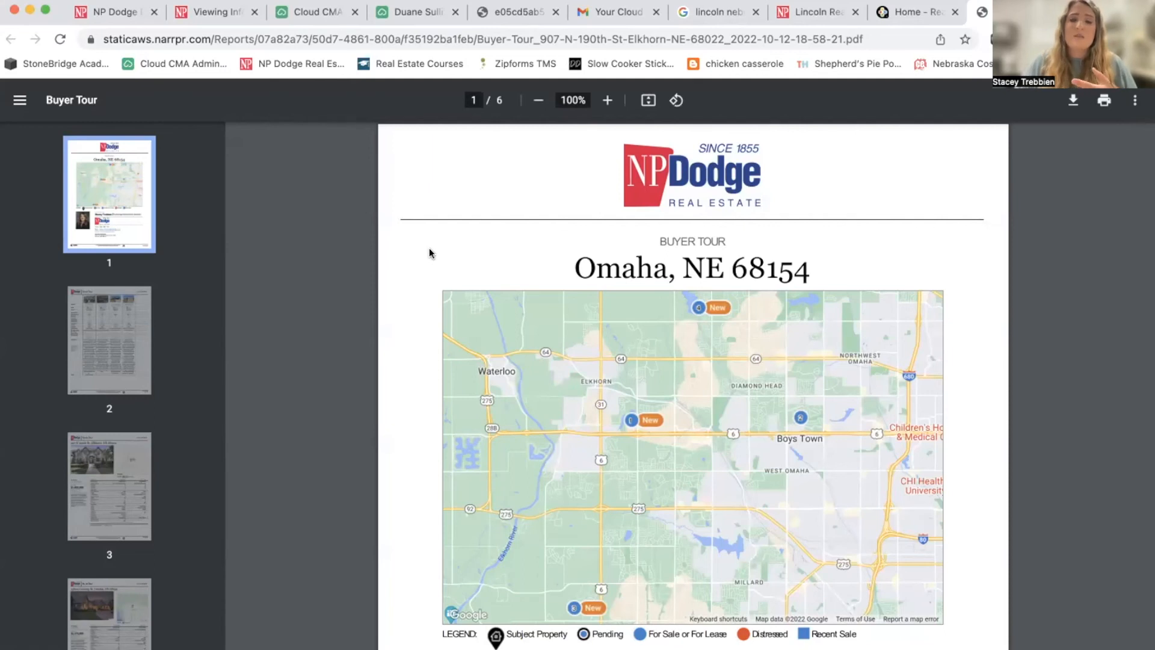
Scroll past the tour map cover to page 2's comparison table and its Notes row.
scroll(428, 248, "down", 3)
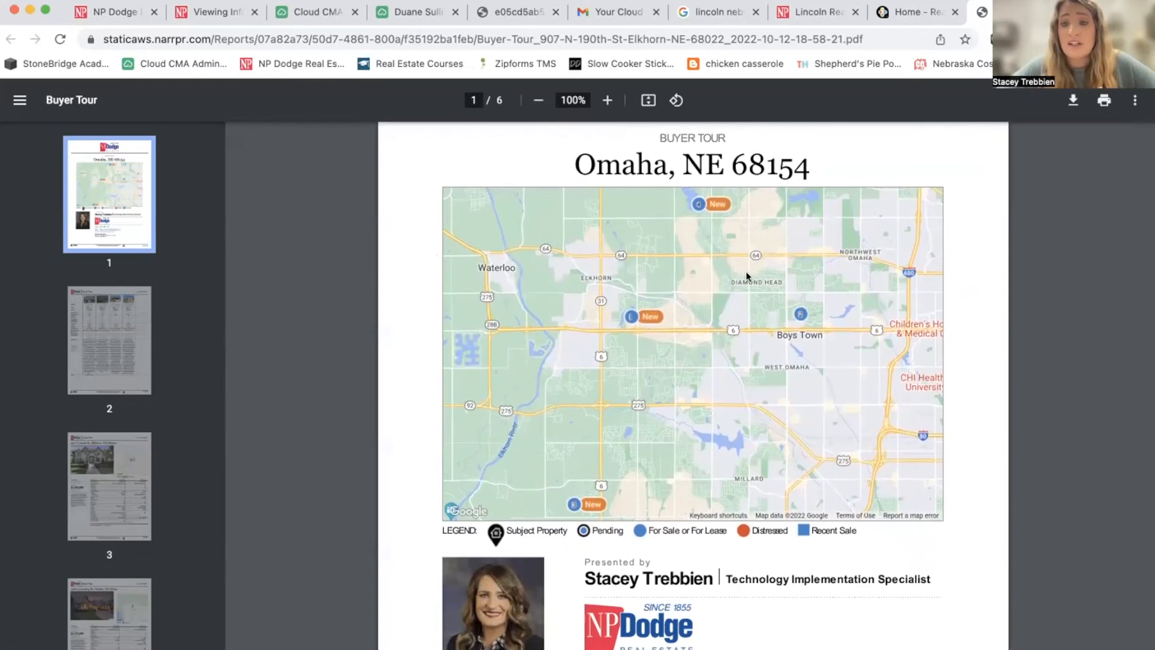
scroll(536, 457, "down", 2)
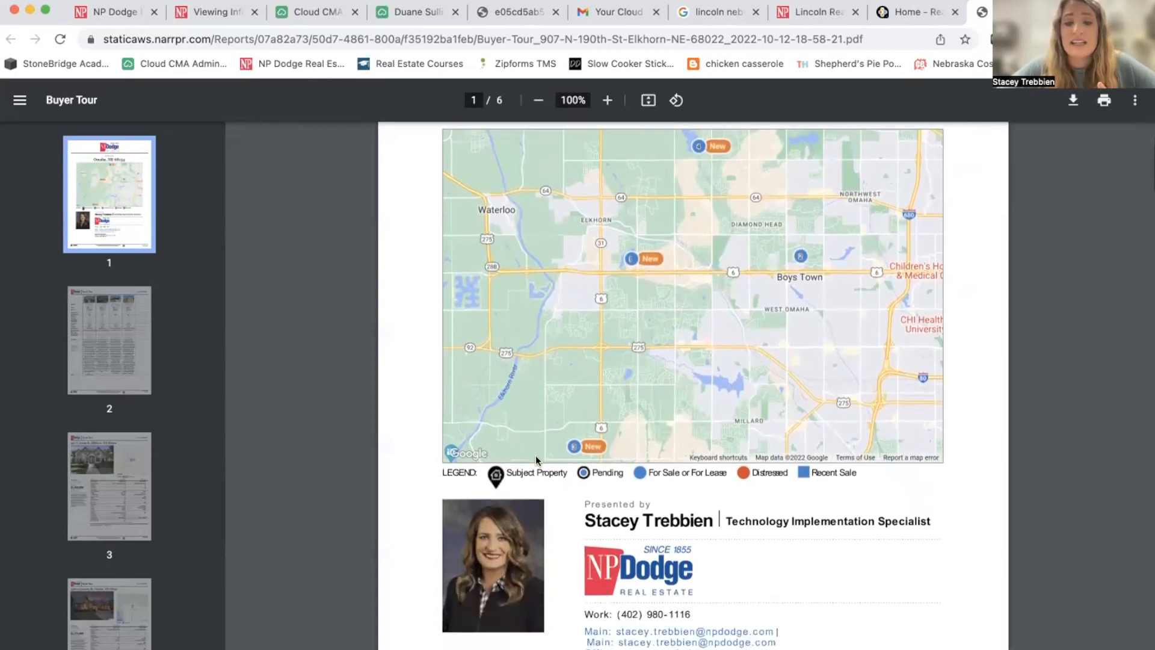
scroll(536, 455, "down", 4)
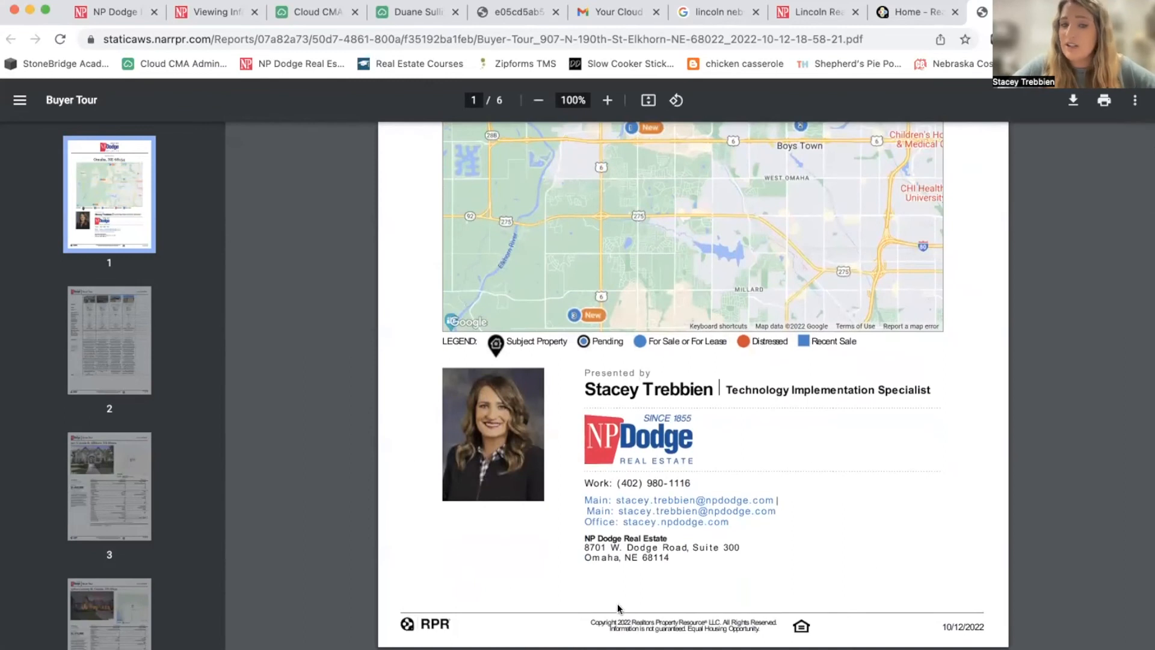
scroll(876, 547, "down", 5)
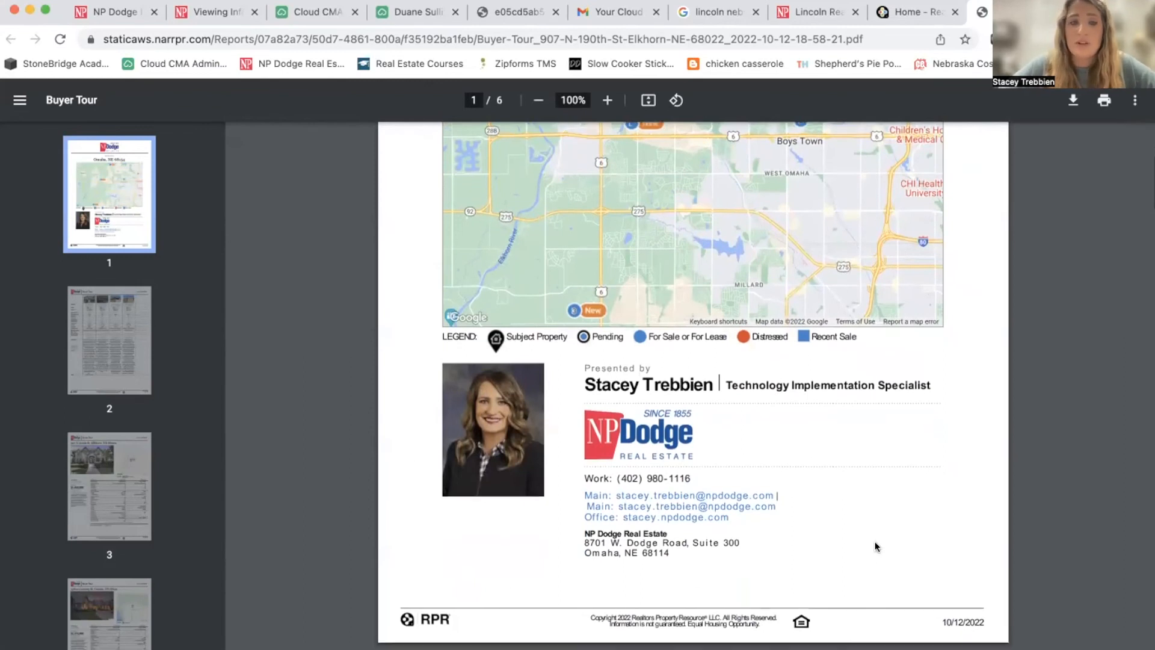
scroll(876, 547, "down", 5)
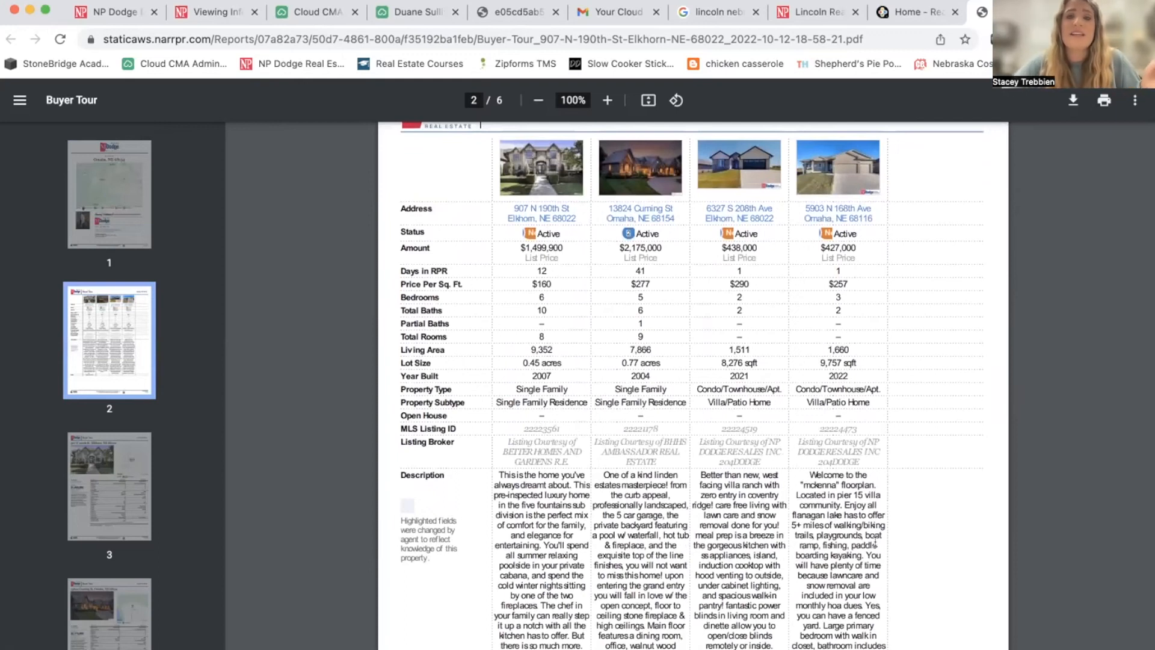
scroll(876, 544, "down", 2)
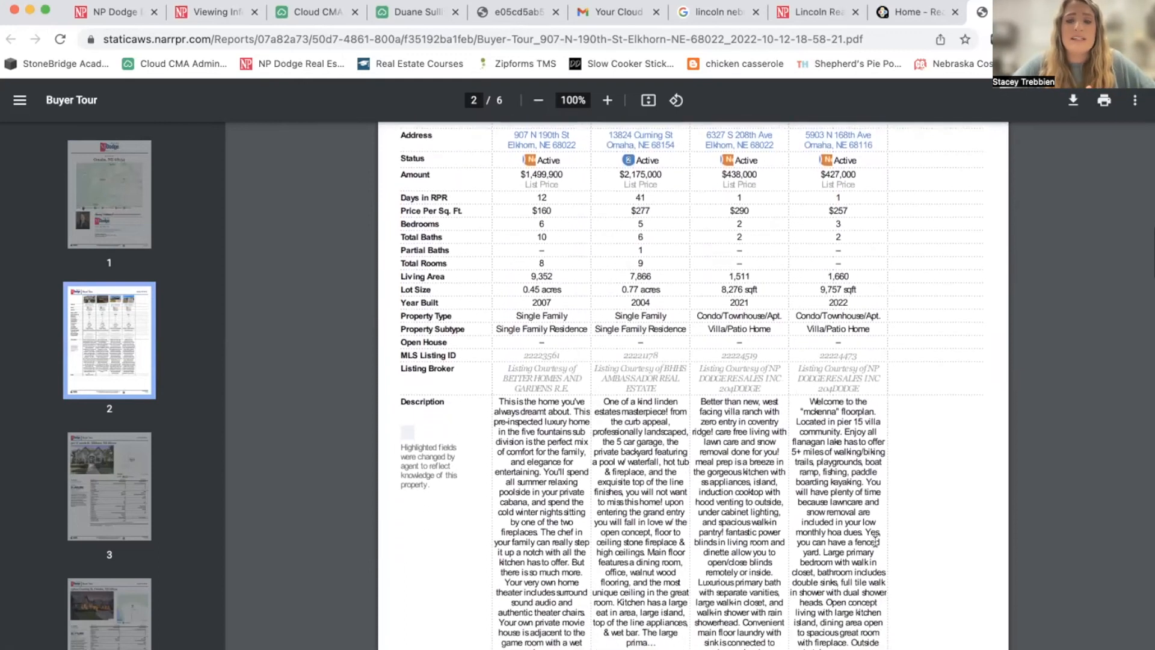
scroll(876, 544, "down", 1)
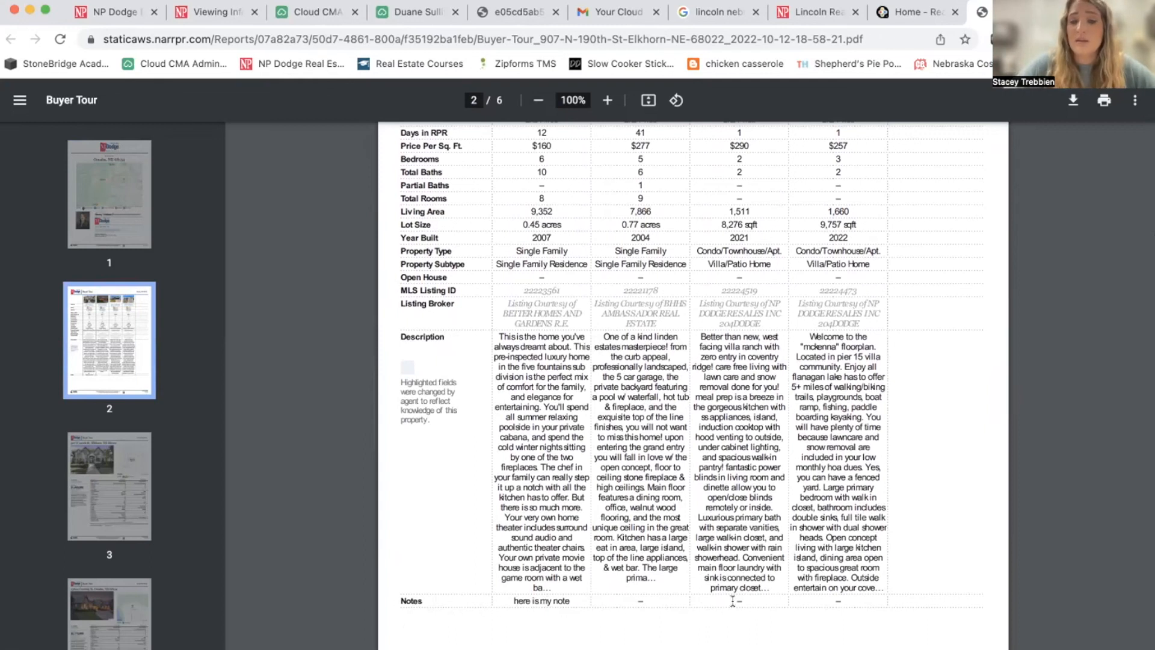
scroll(843, 597, "down", 7)
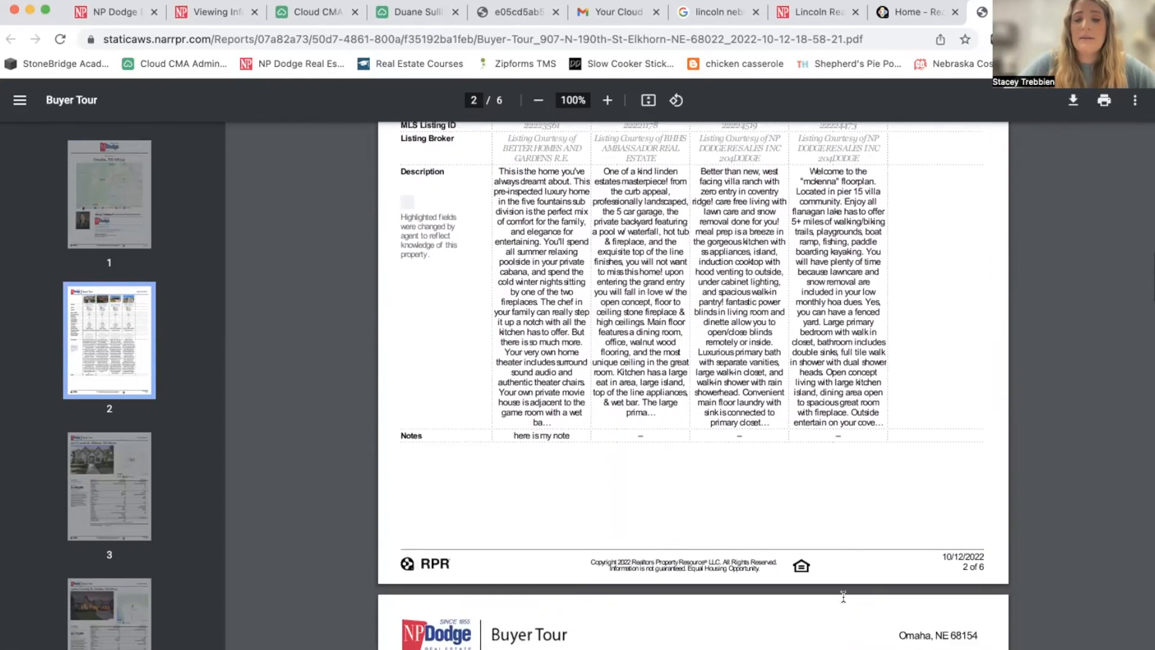
scroll(843, 597, "down", 4)
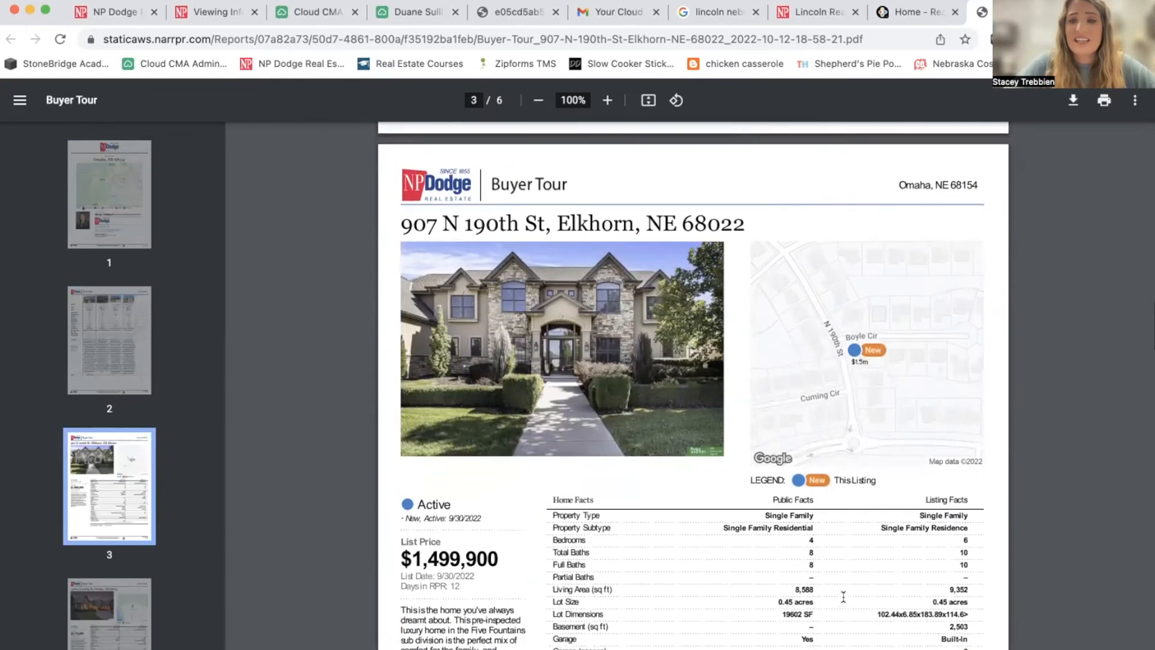
scroll(844, 597, "down", 1)
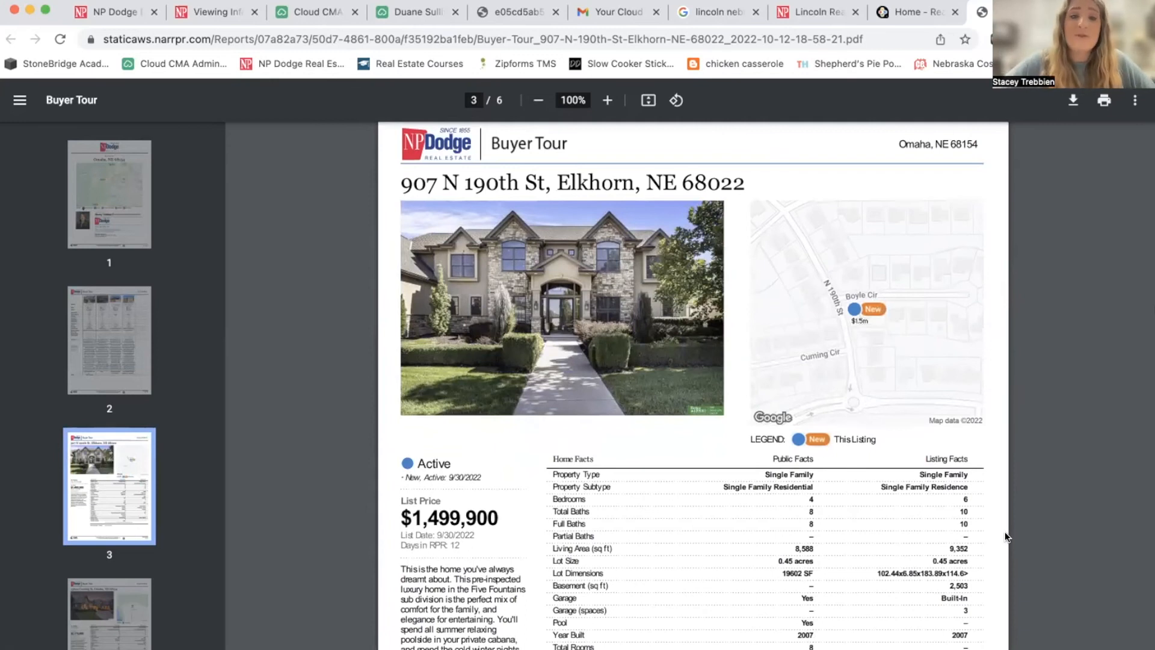
scroll(1005, 532, "down", 5)
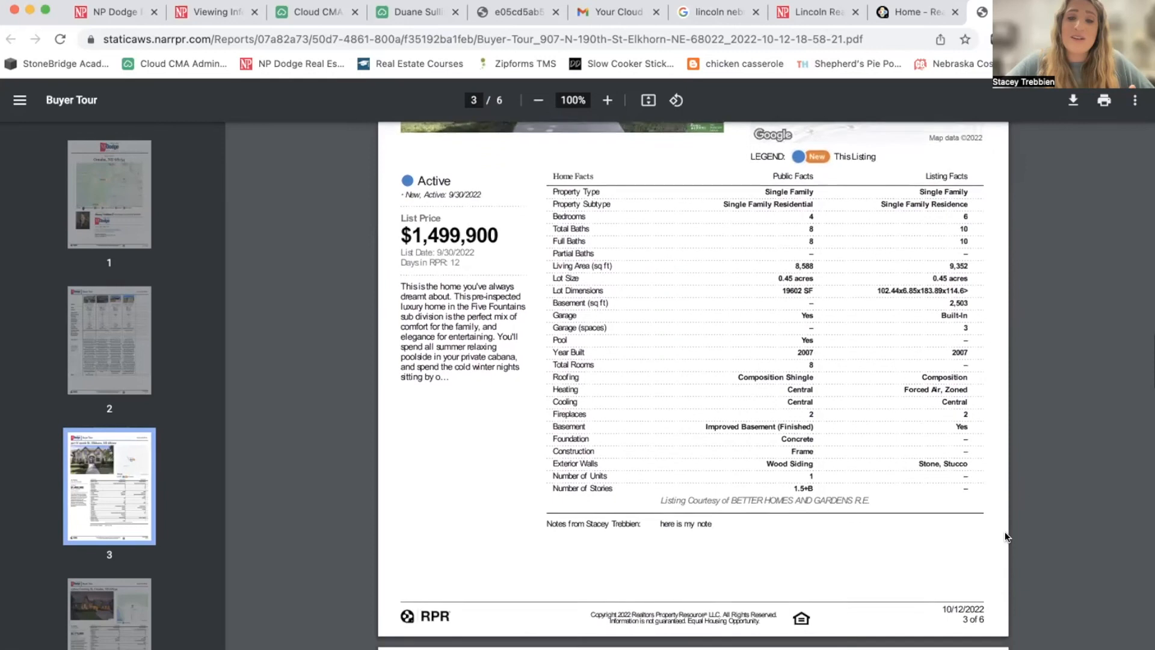
scroll(1005, 532, "down", 7)
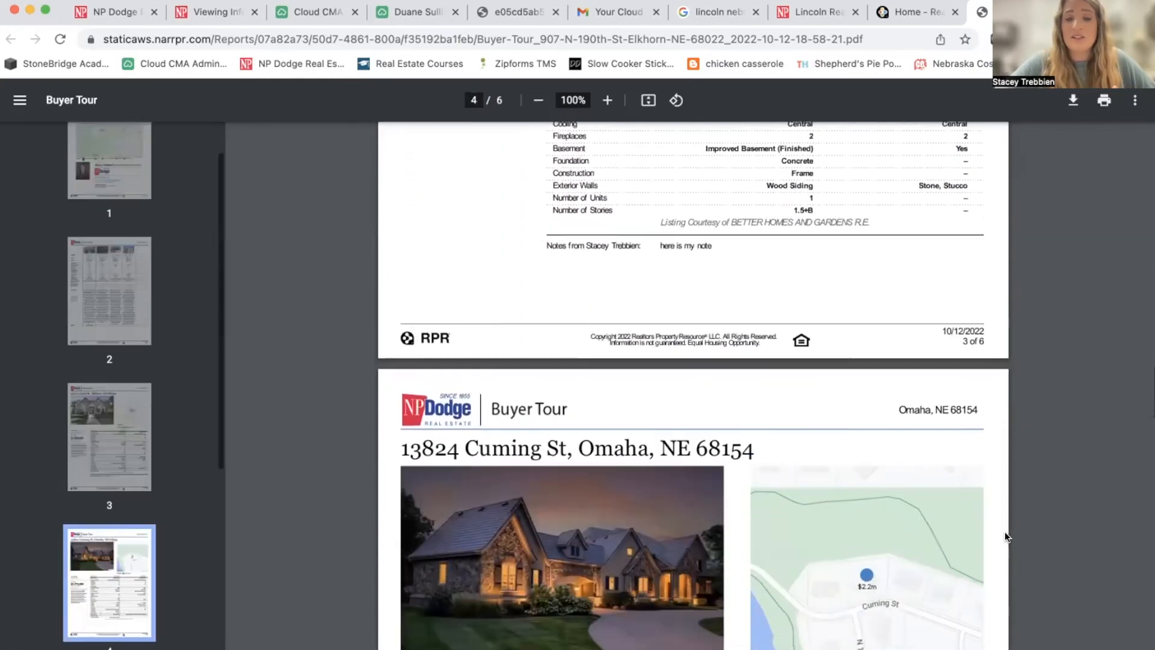
scroll(1005, 532, "down", 1)
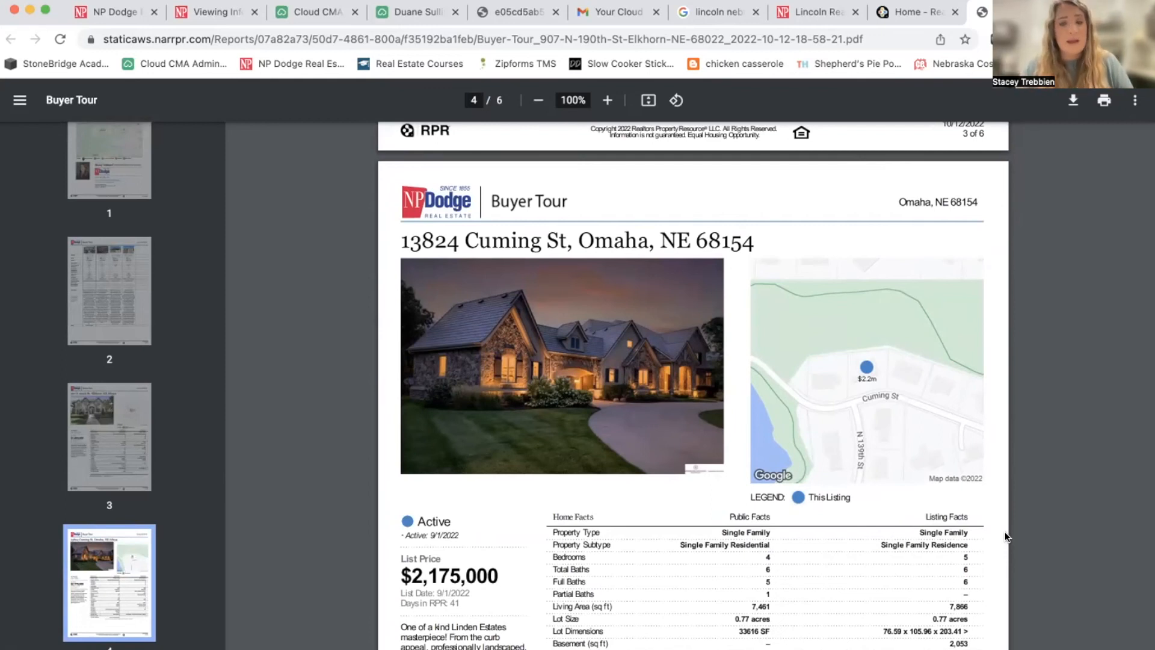
scroll(1005, 532, "down", 7)
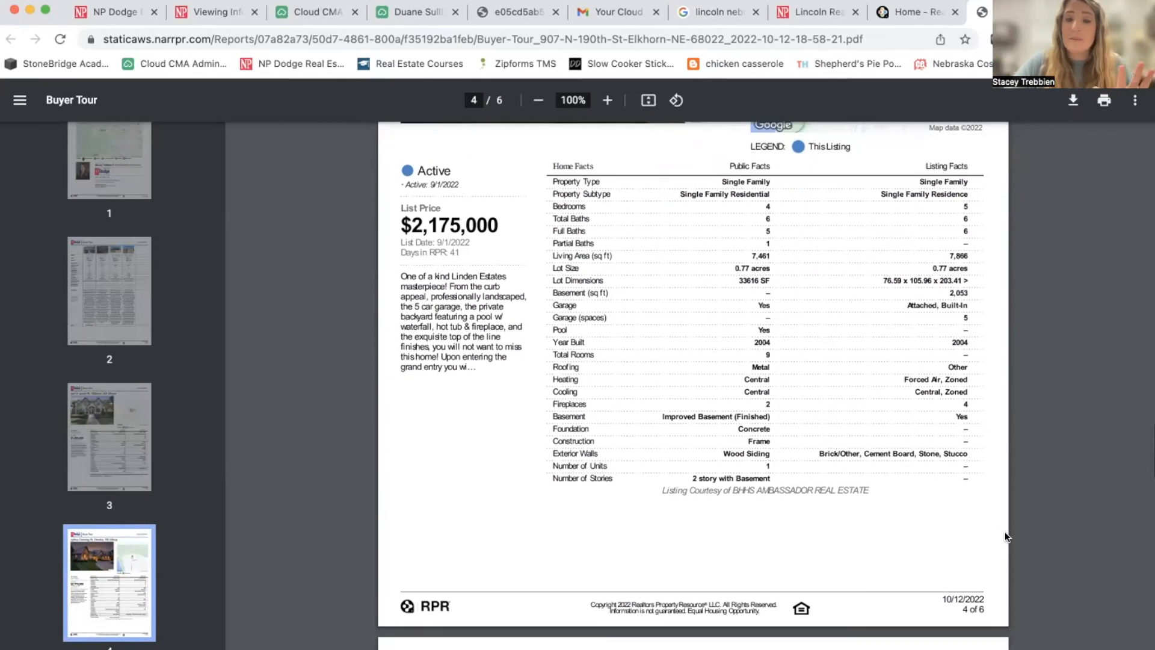
scroll(1005, 532, "down", 9)
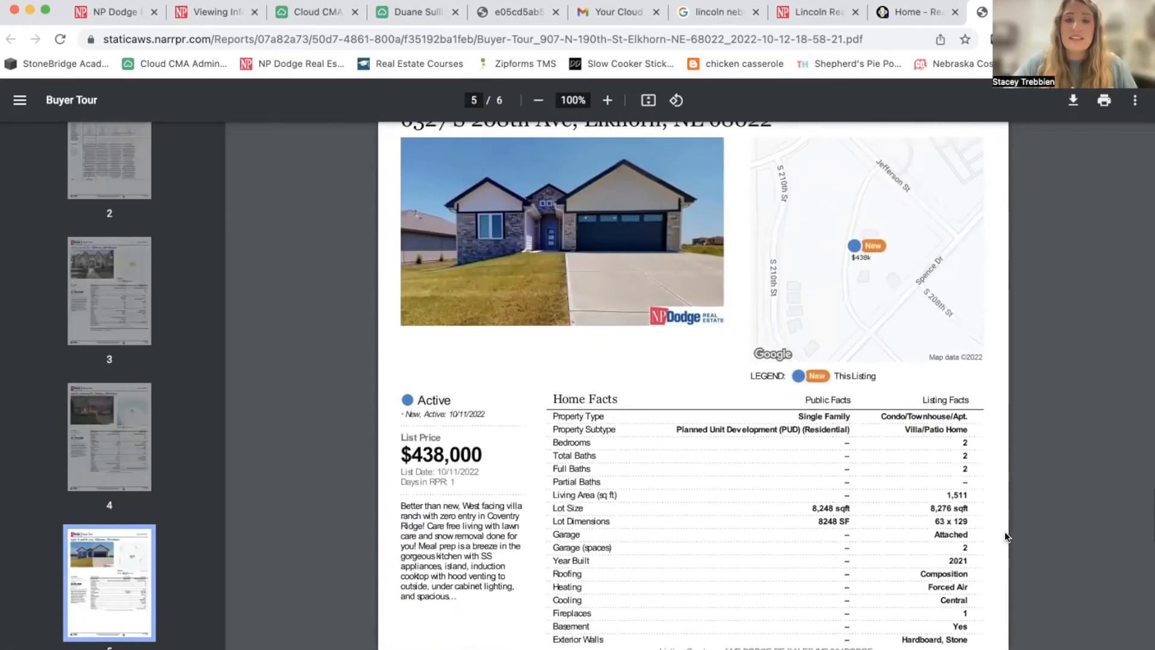
scroll(1005, 532, "down", 16)
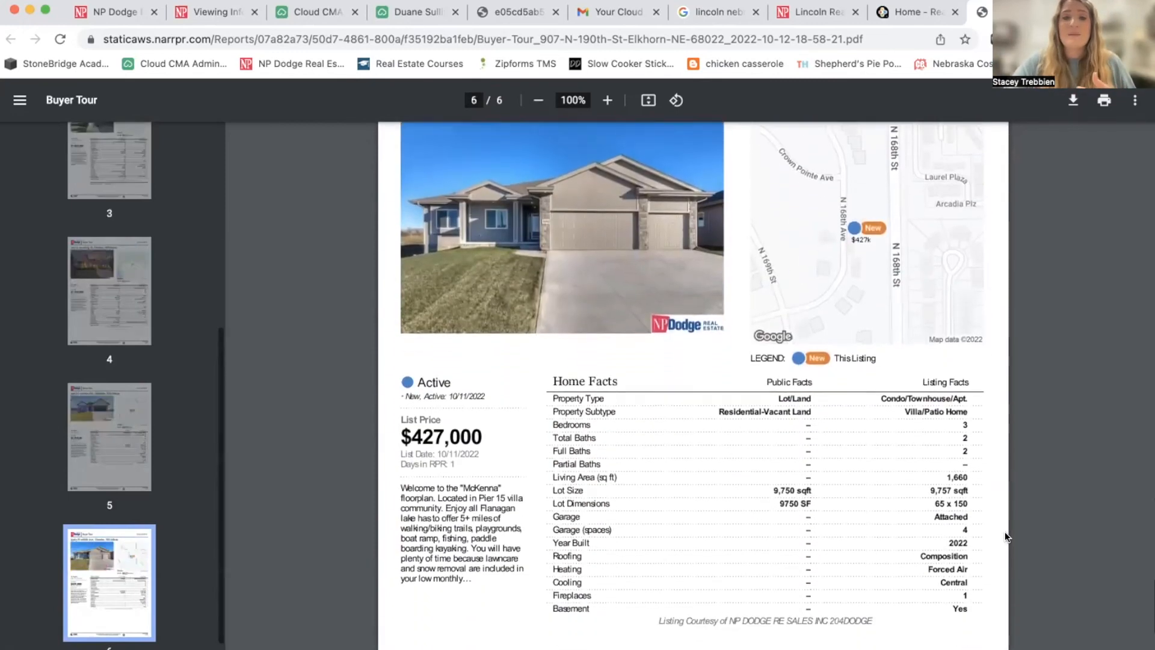
scroll(1005, 532, "down", 1)
Scroll back up to the Omaha, NE 68154 tour map on page 1.
scroll(1005, 532, "up", 2)
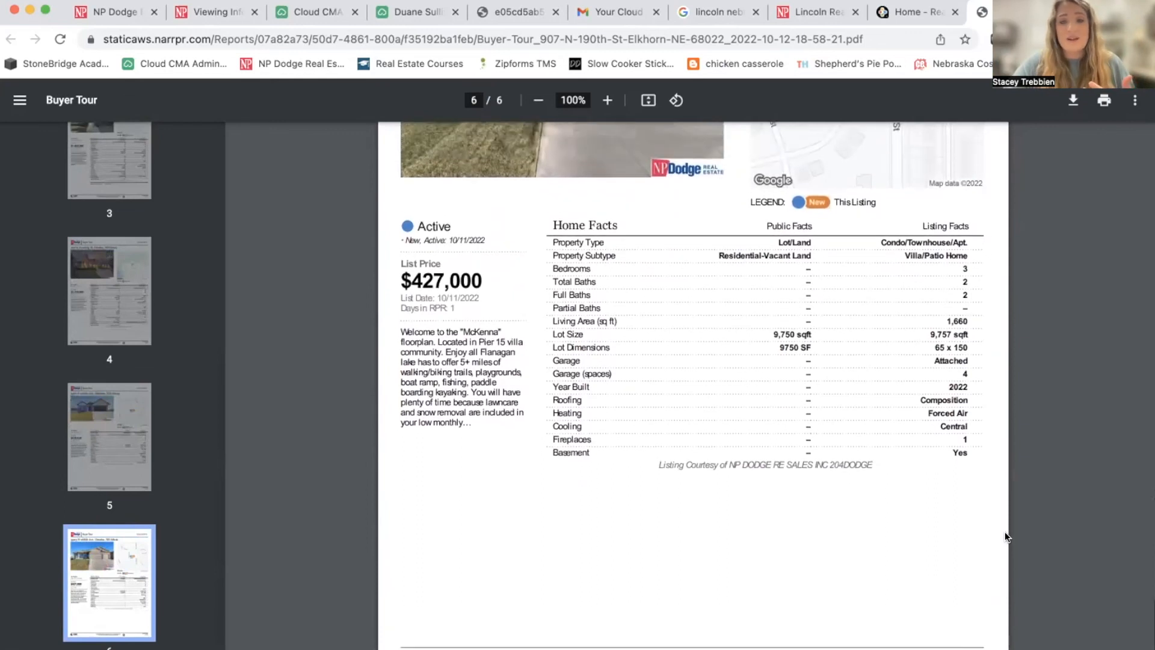
scroll(1005, 532, "up", 5)
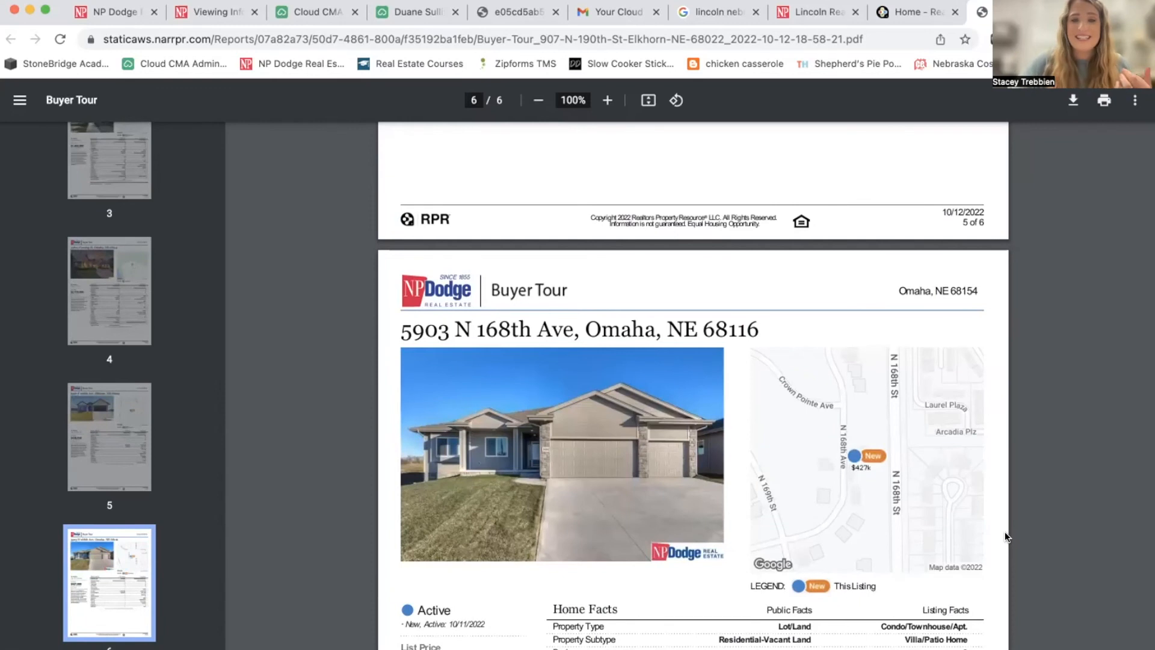
scroll(1005, 532, "up", 4)
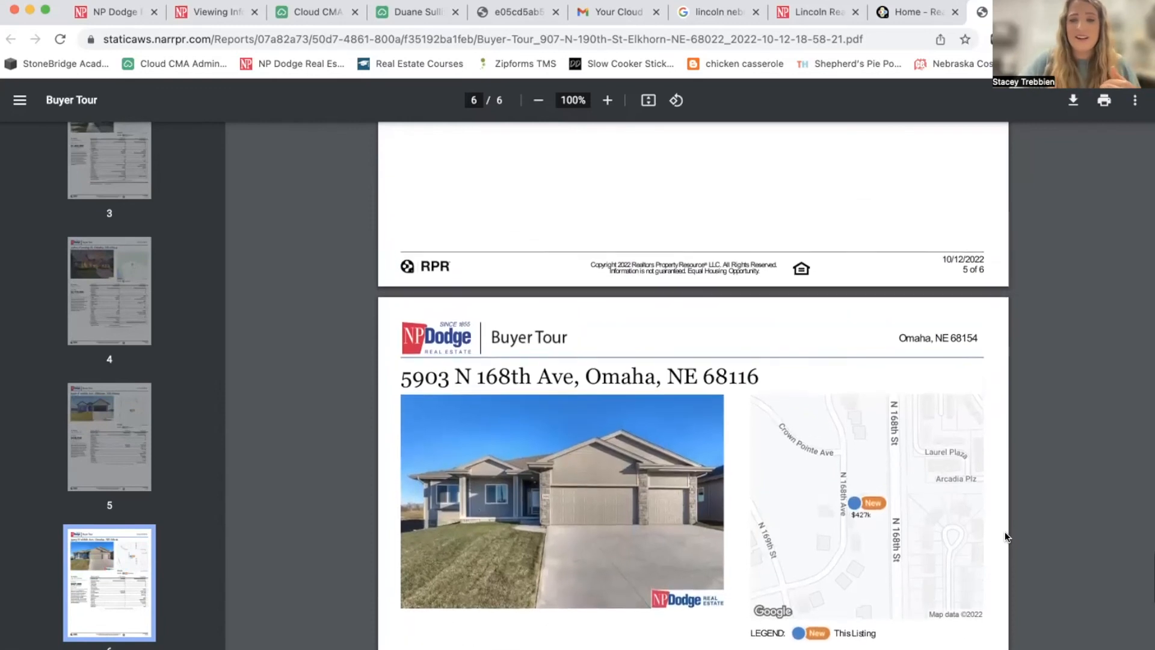
scroll(1005, 532, "up", 20)
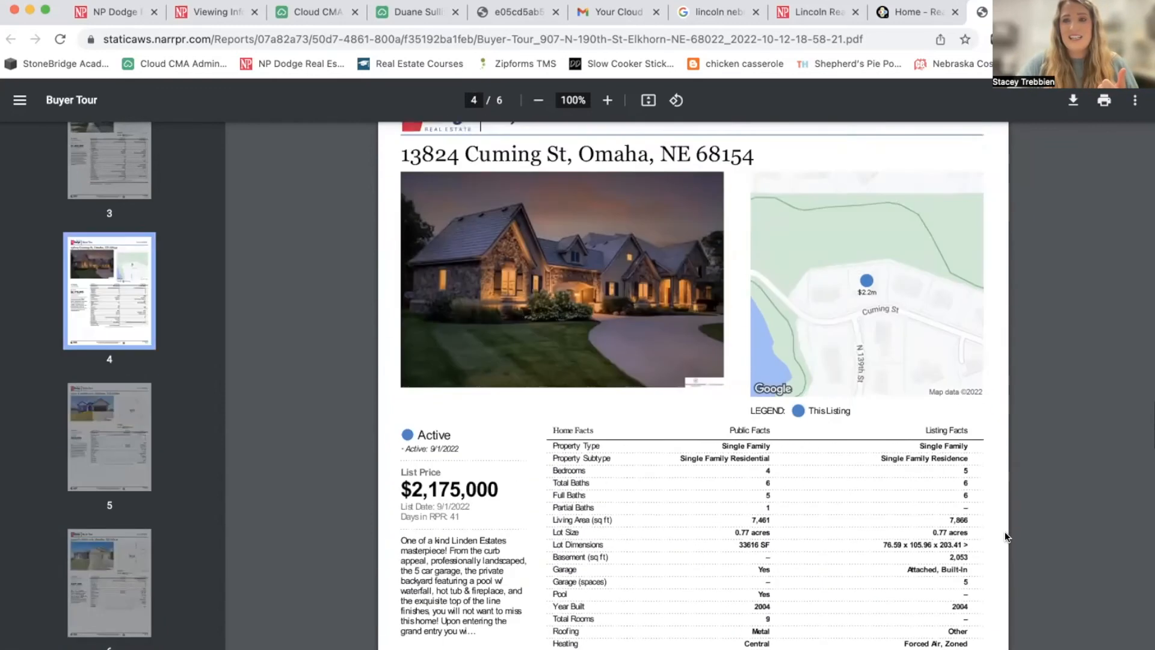
scroll(1005, 532, "up", 18)
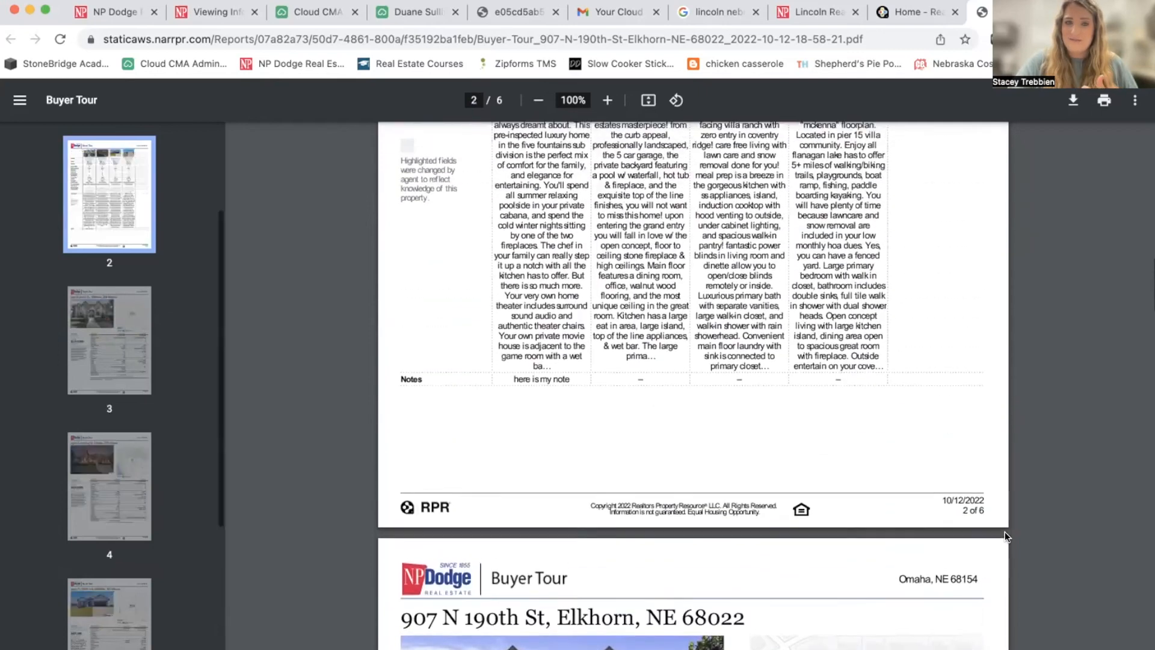
scroll(1005, 532, "up", 12)
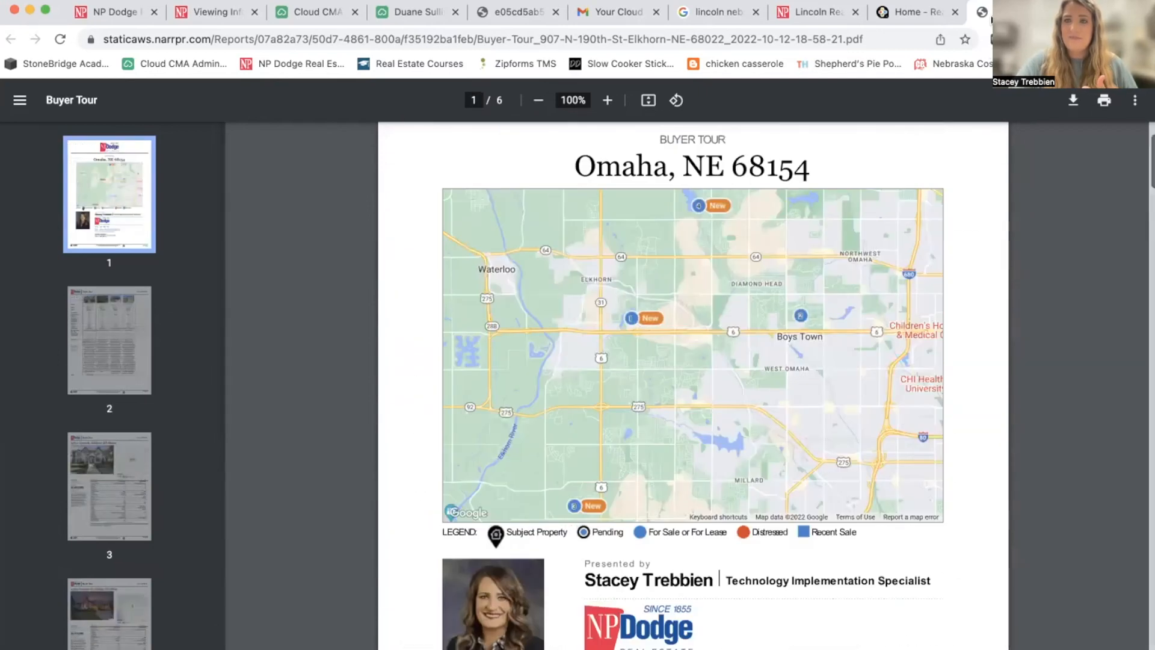